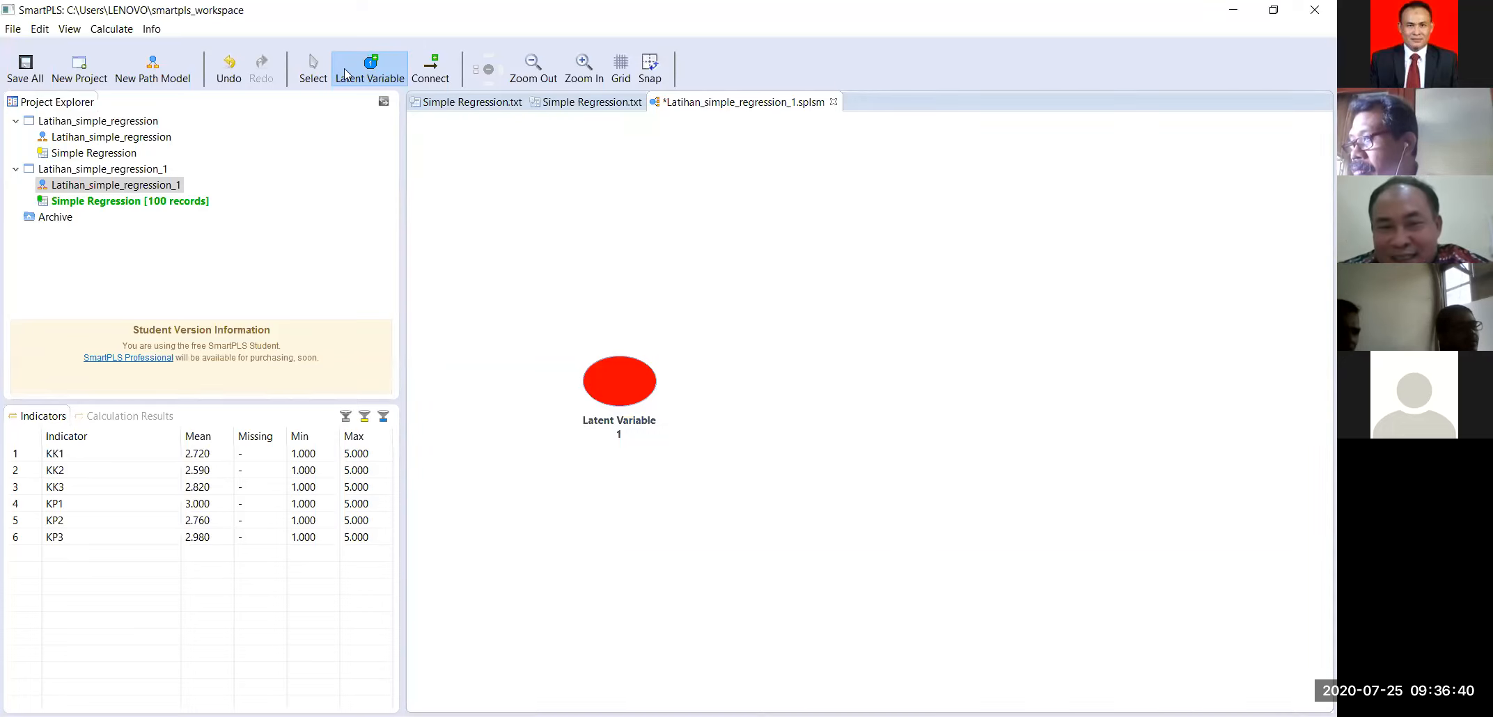
click(634, 376)
key(Escape)
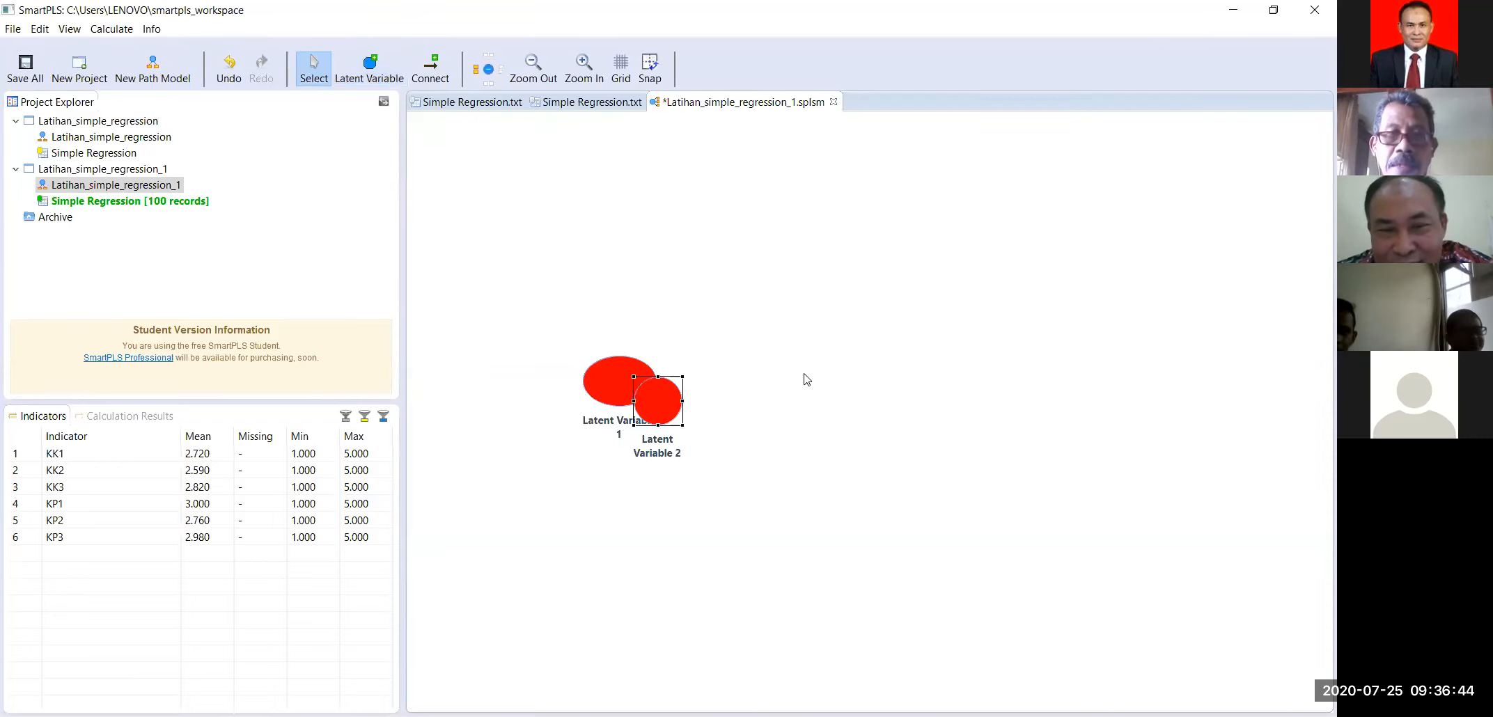
right_click(665, 403)
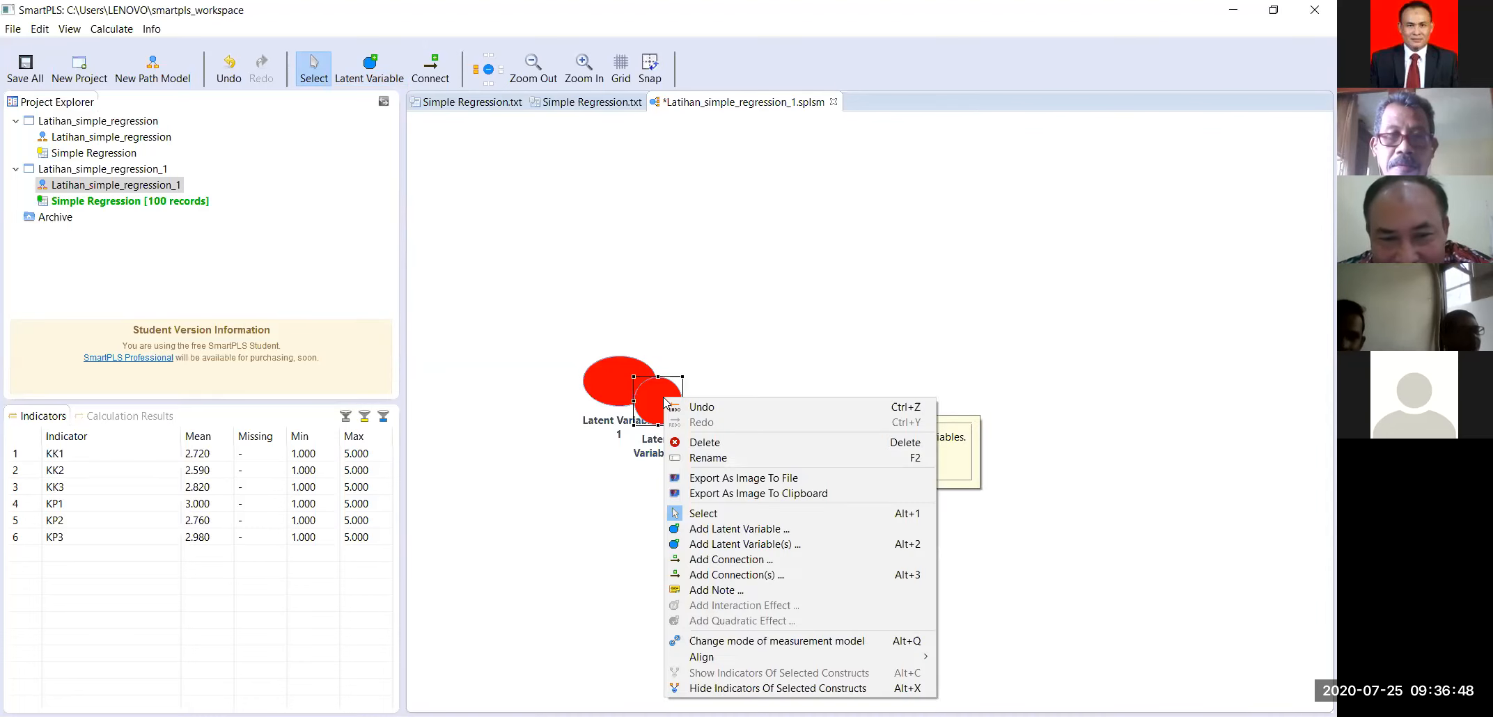
click(708, 443)
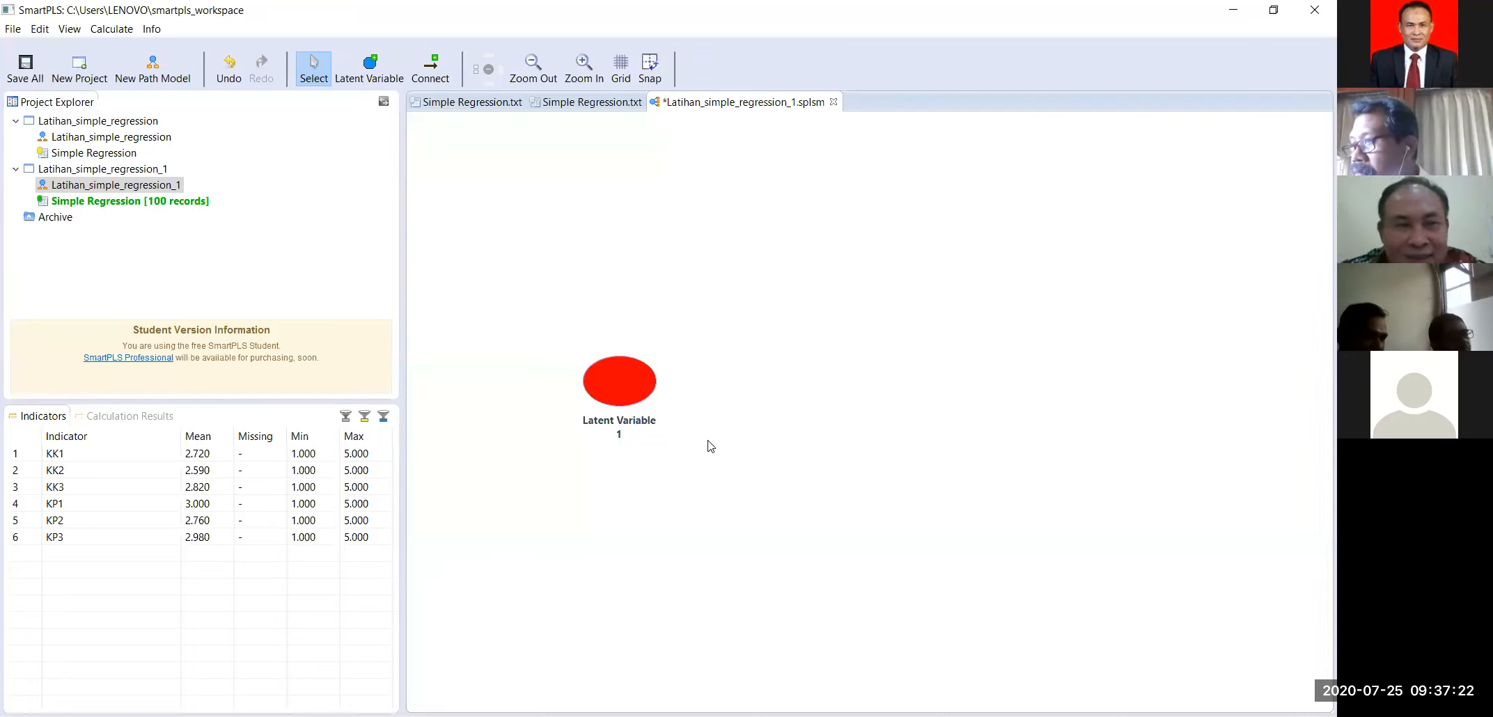
Step: Draw a second latent variable beside Latent Variable 1, about the same size and level with it
click(367, 70)
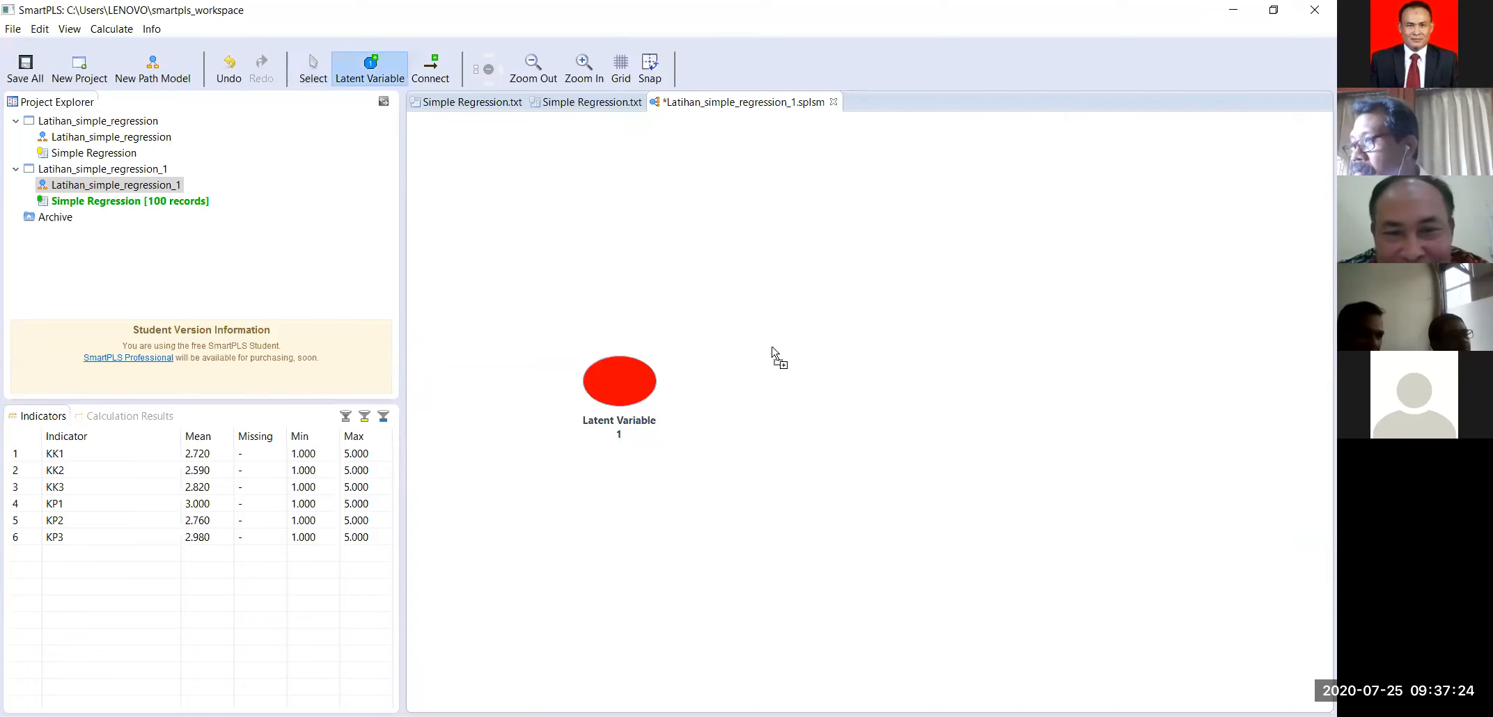
drag(778, 369, 848, 417)
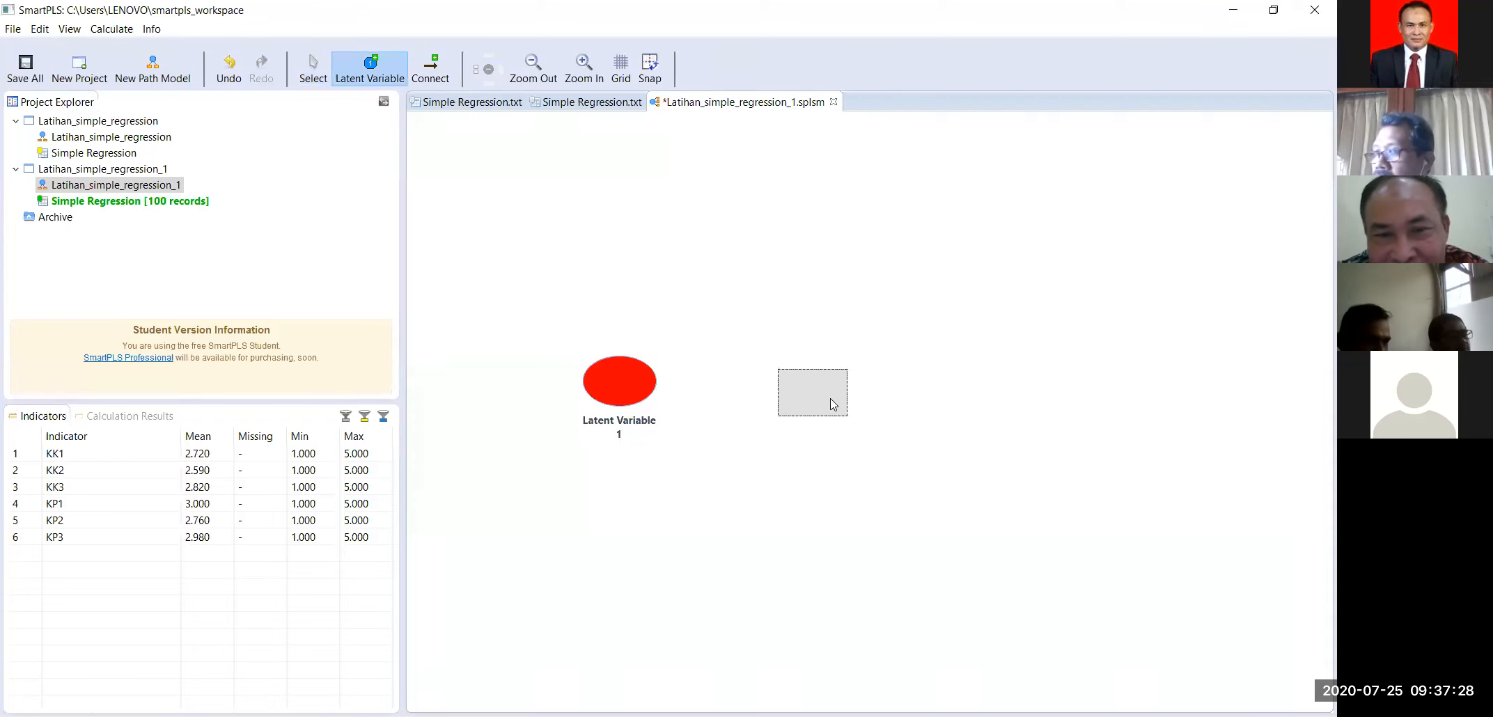
click(826, 396)
drag(826, 395, 828, 384)
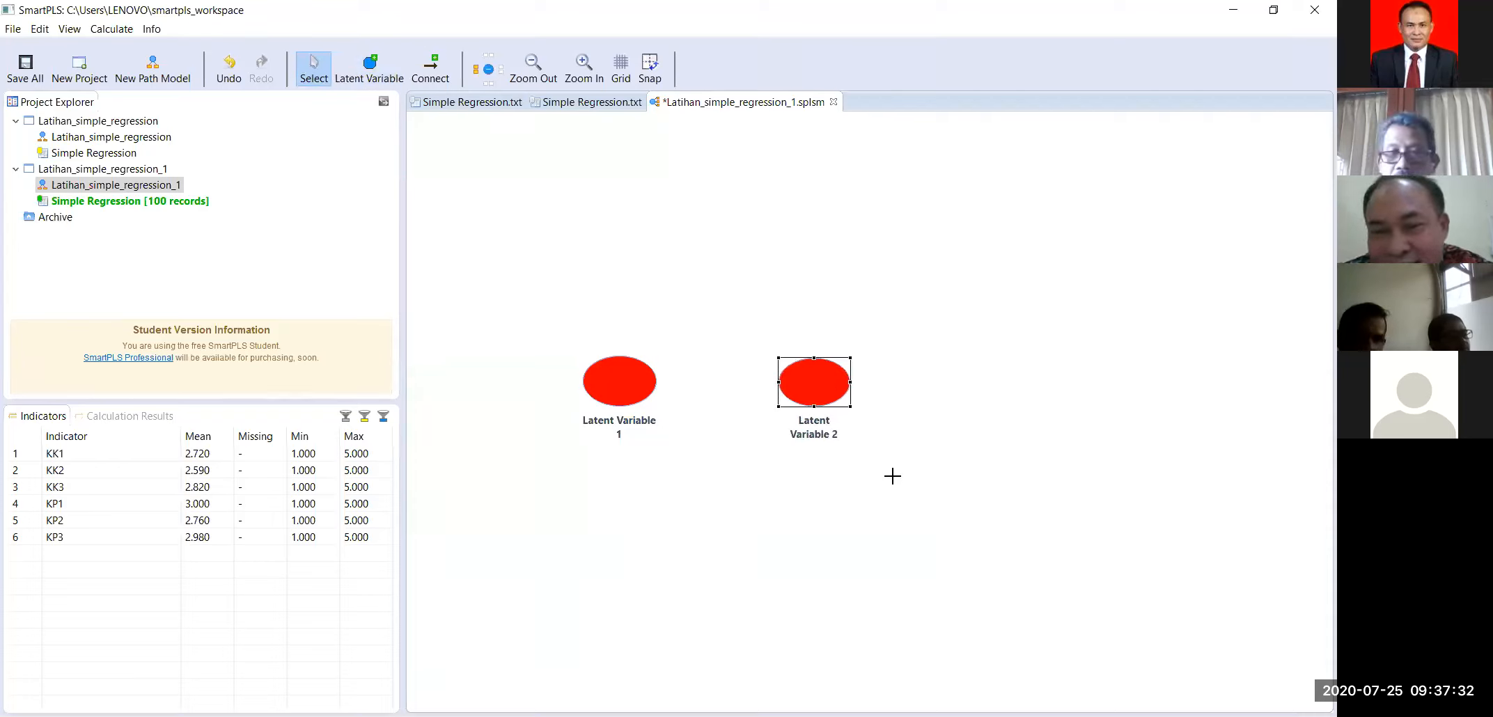
click(892, 477)
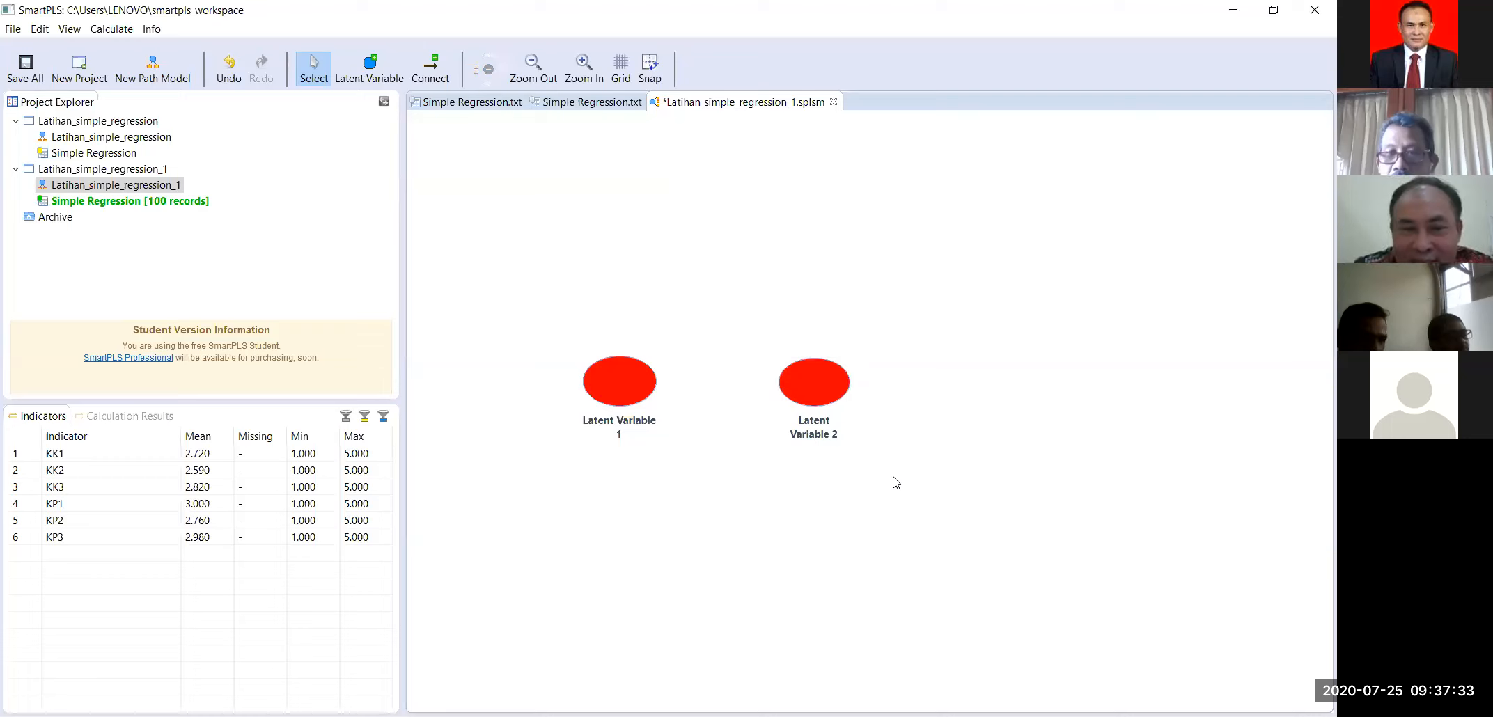
Step: Rename Latent Variable 1 as Kompetensi Kerja
right_click(625, 382)
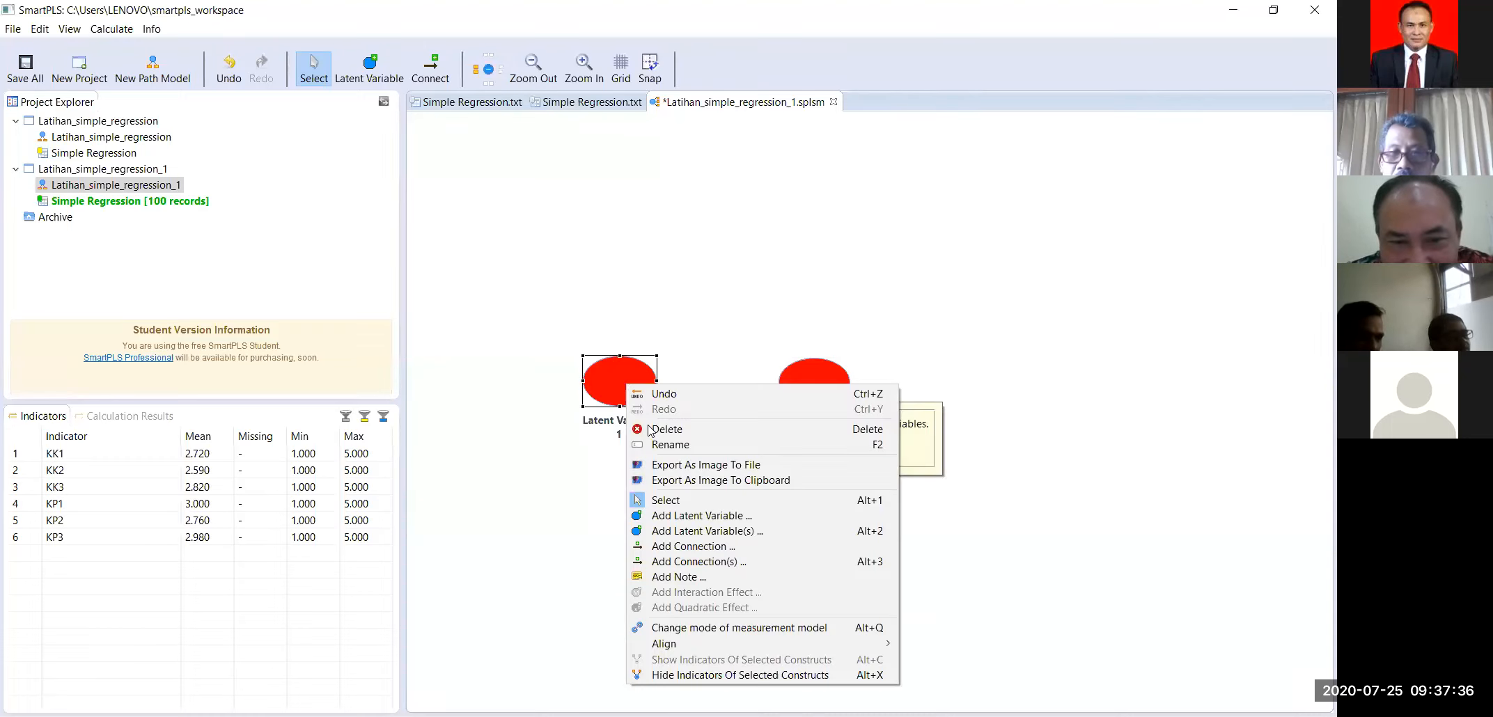
click(657, 444)
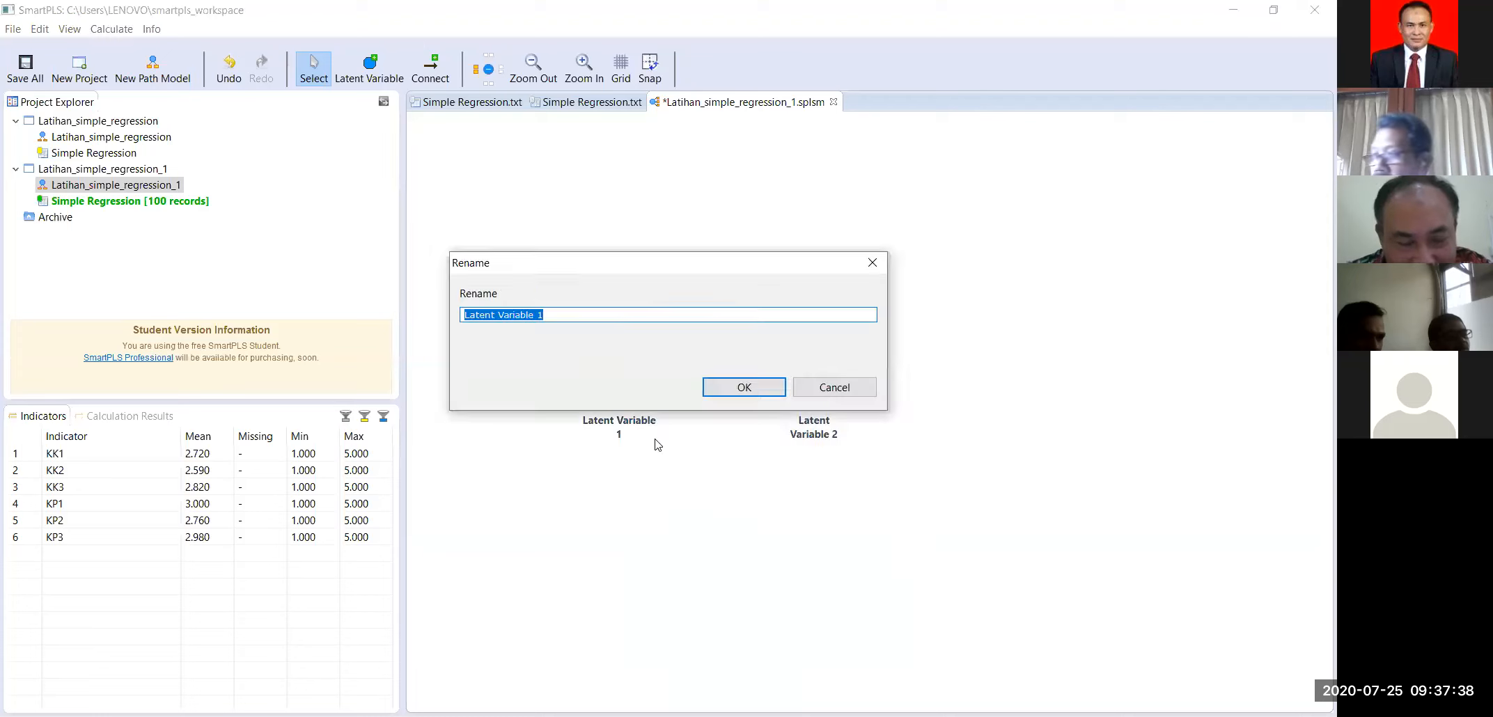
text(Kompetens)
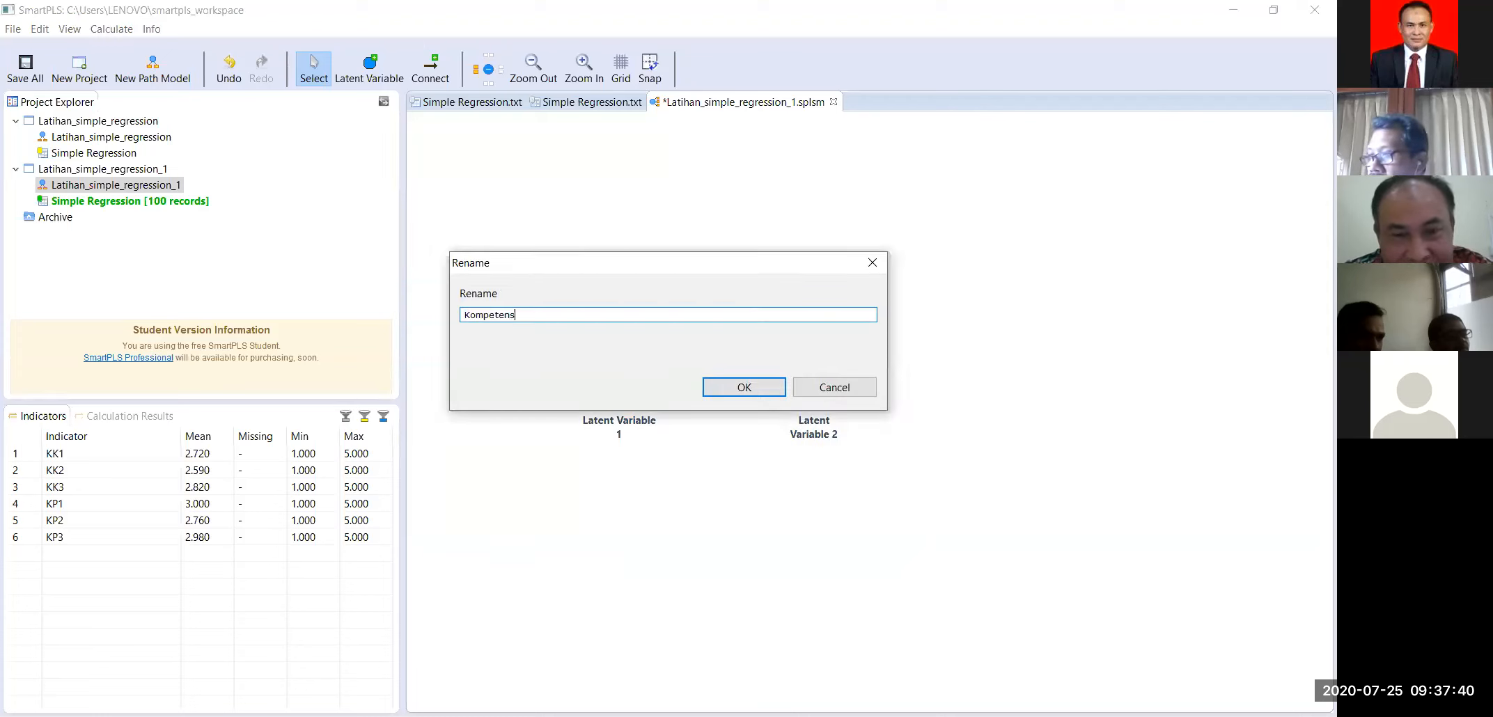
text(i Kerja)
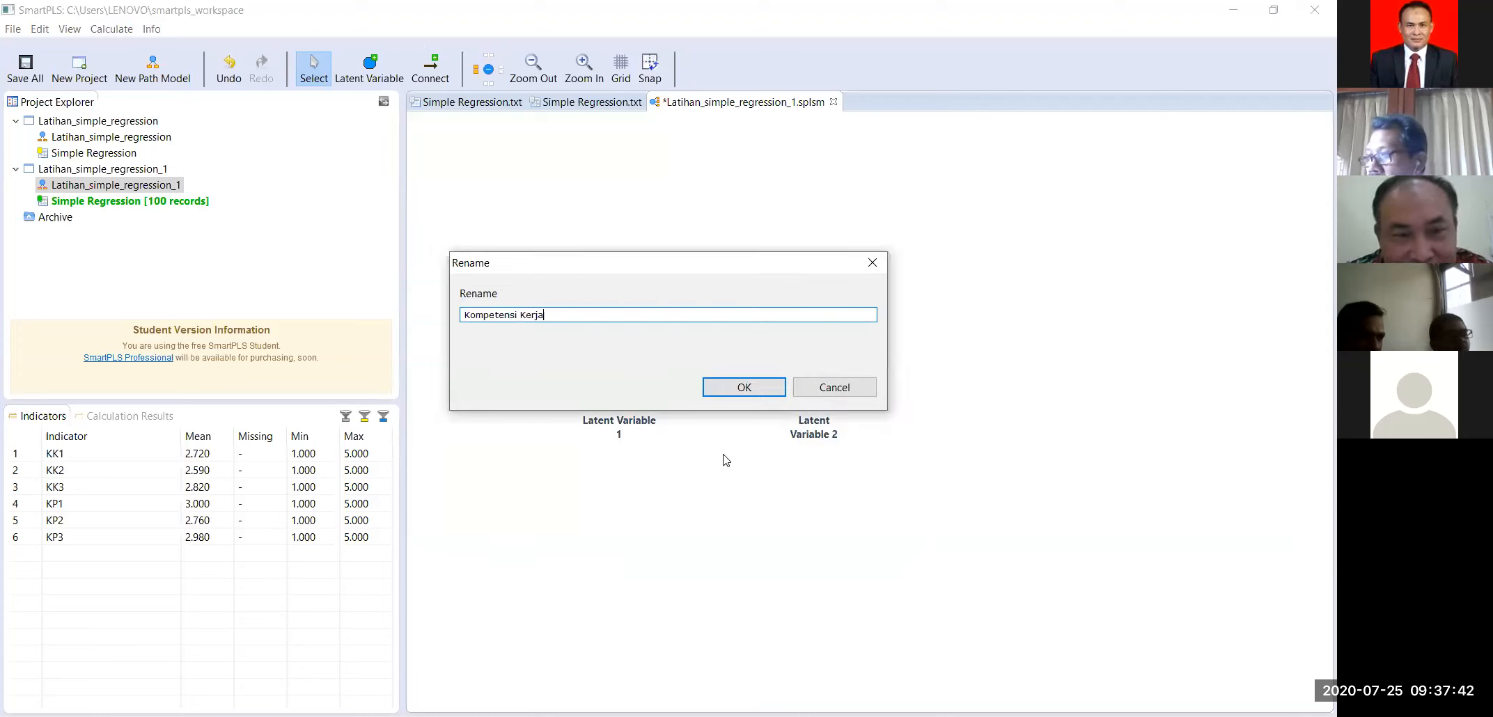
click(762, 388)
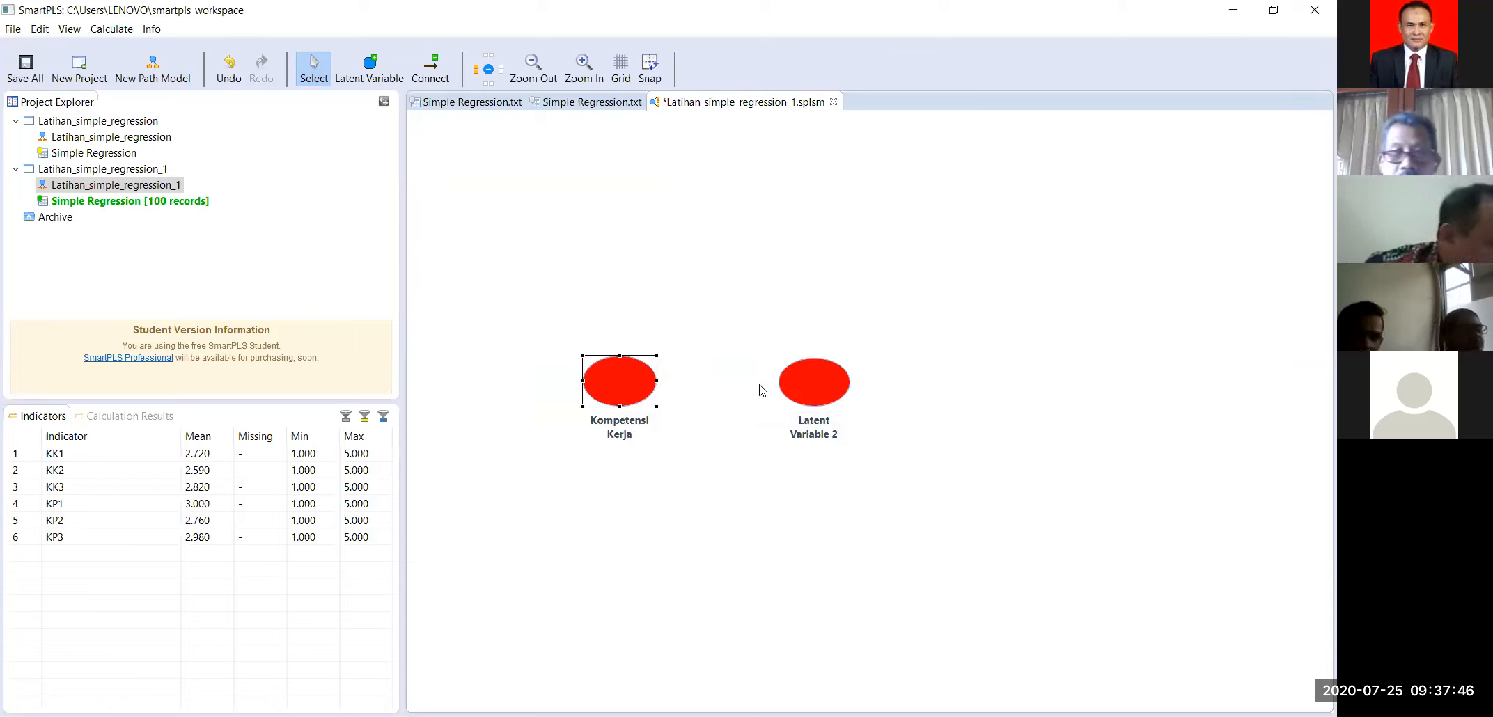
Step: Rename Latent Variable 2 as Kinerja Pegawai
right_click(806, 386)
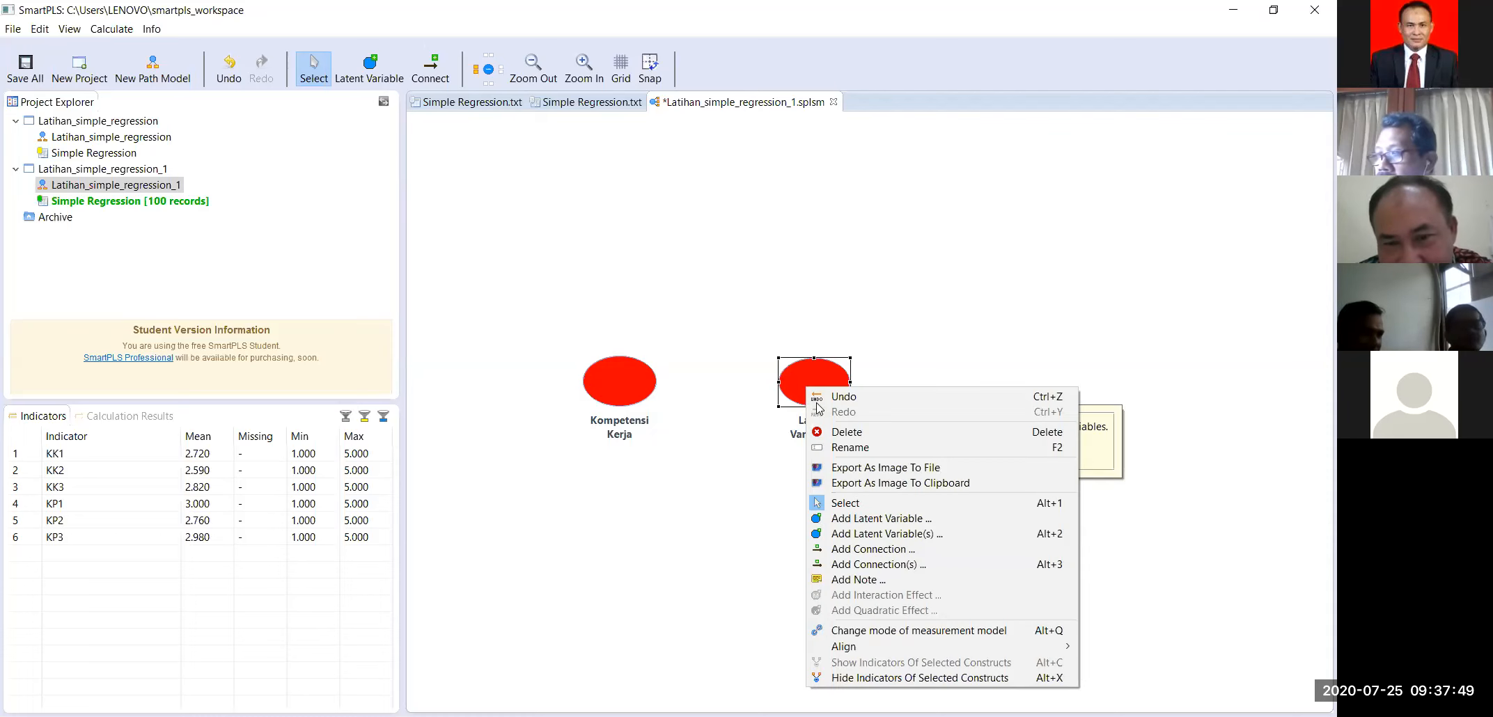
click(835, 450)
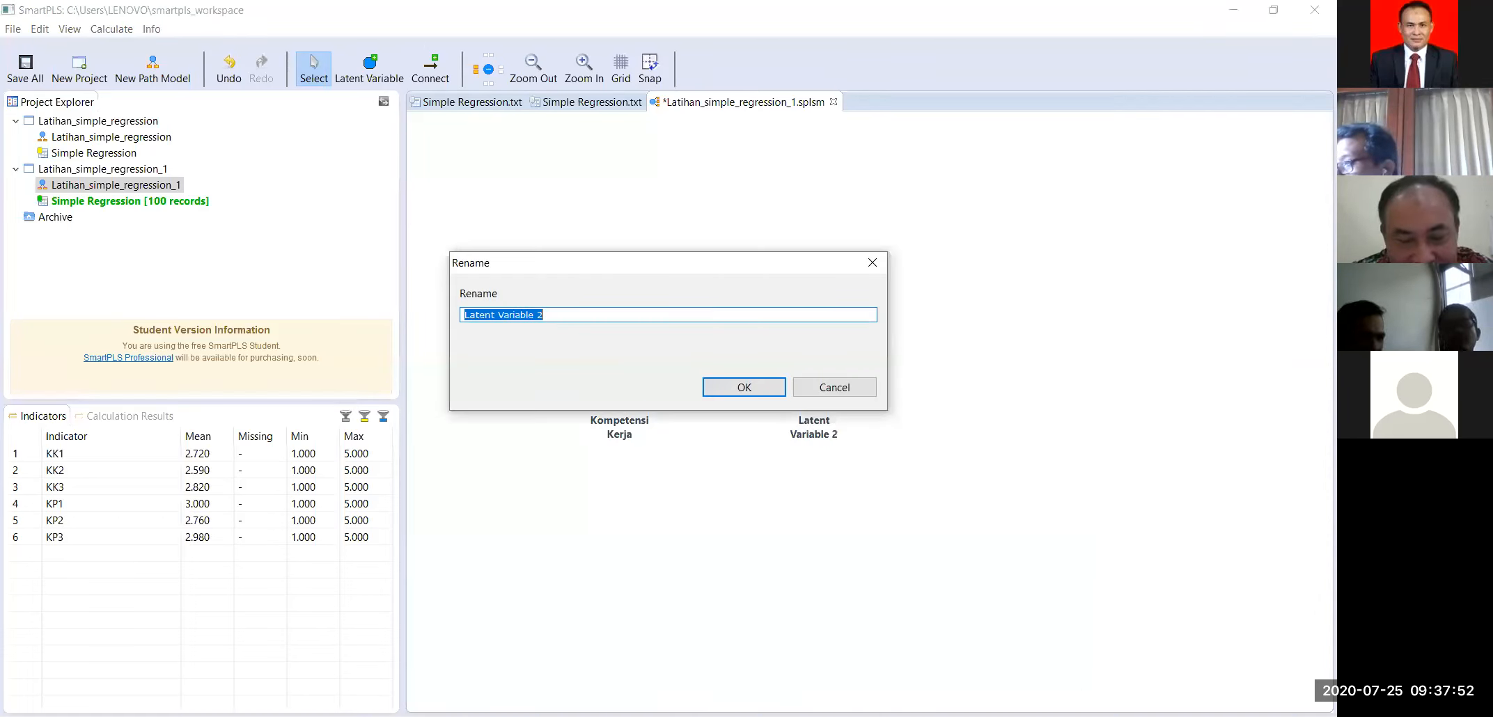
text(Kinerja)
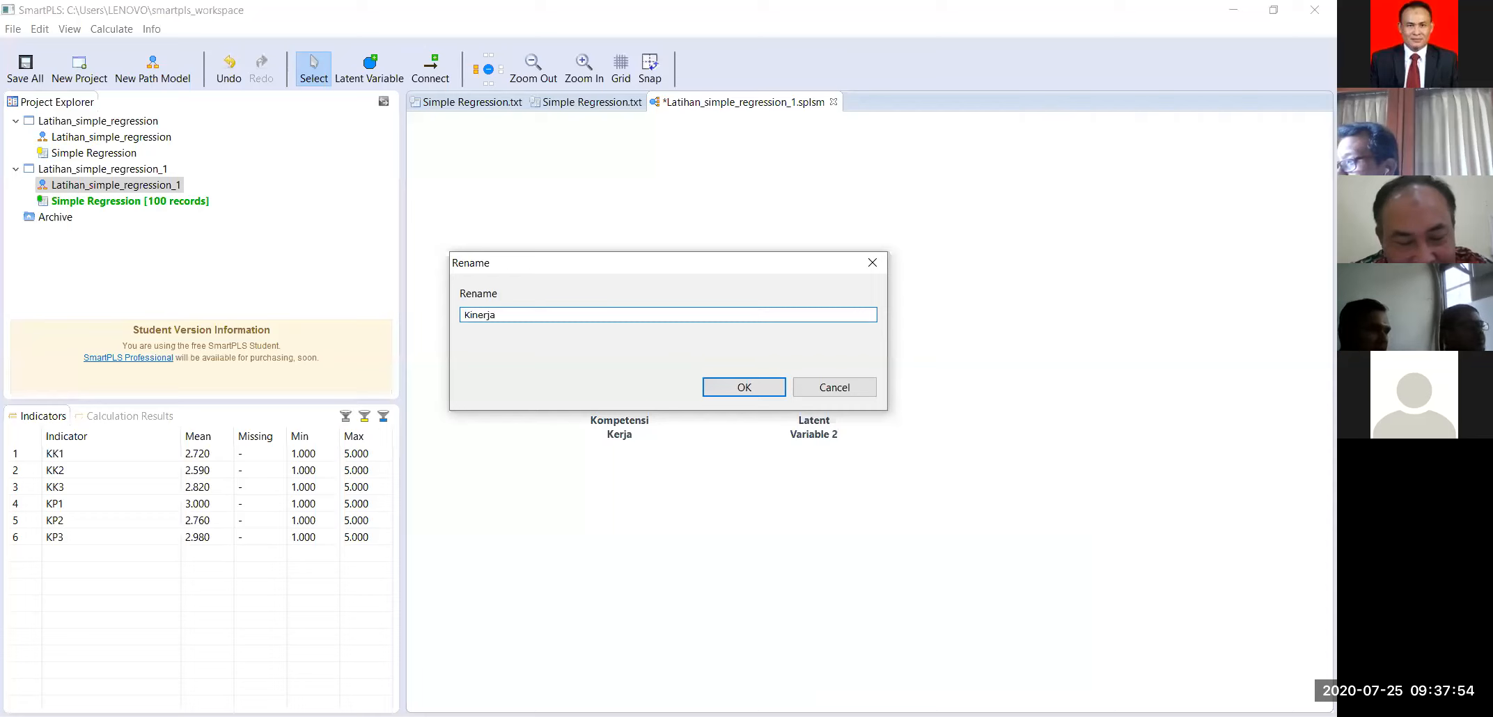
text( Pegawai)
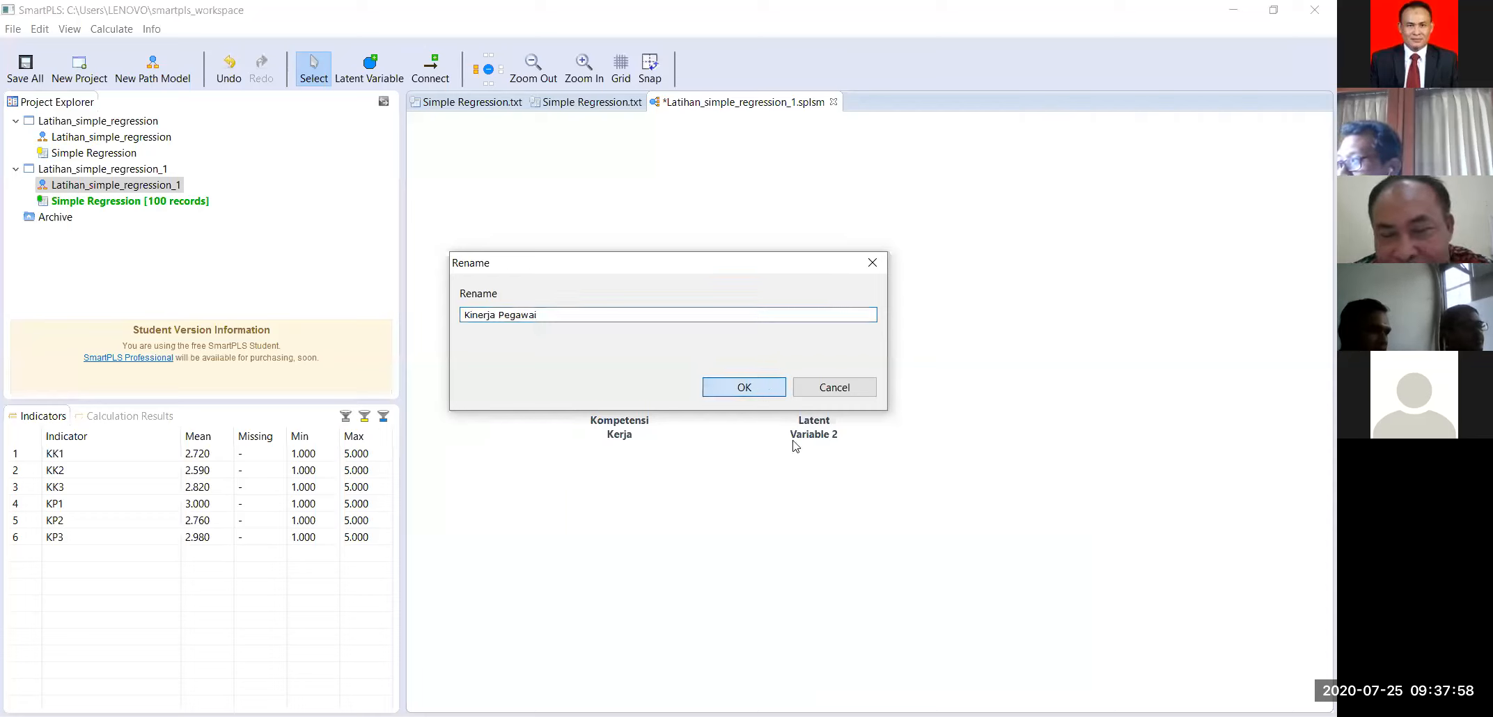
click(744, 391)
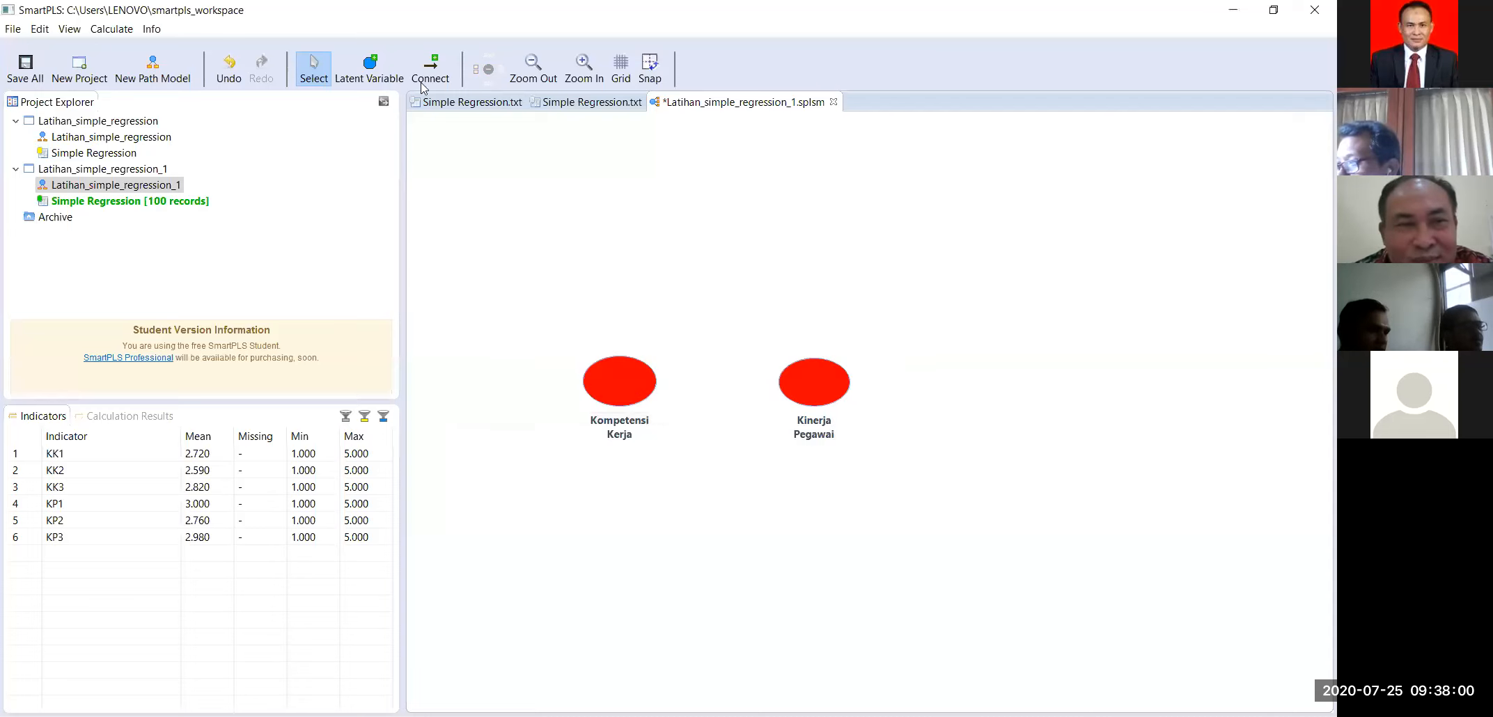
Step: Connect Kompetensi Kerja to Kinerja Pegawai with a path pointing at Kinerja Pegawai
click(431, 76)
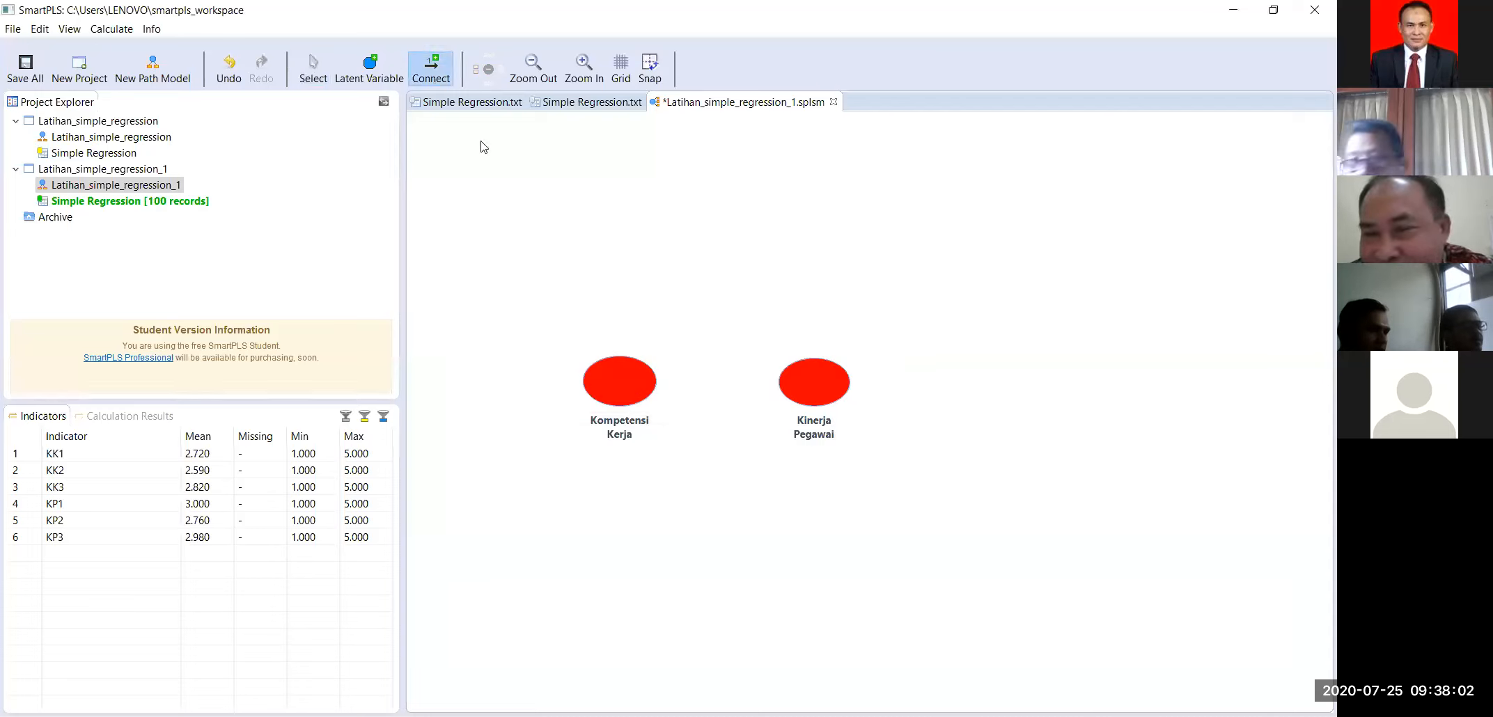
click(640, 381)
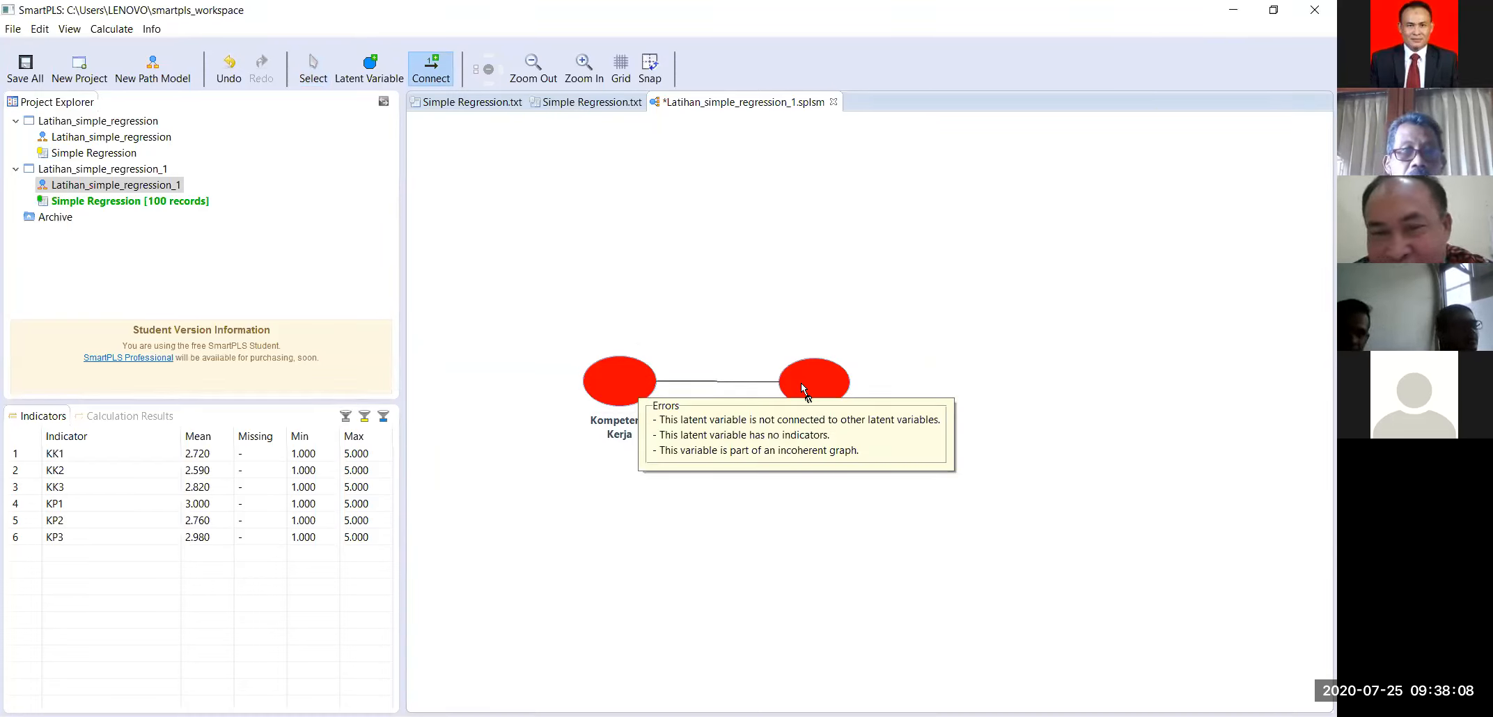
click(801, 382)
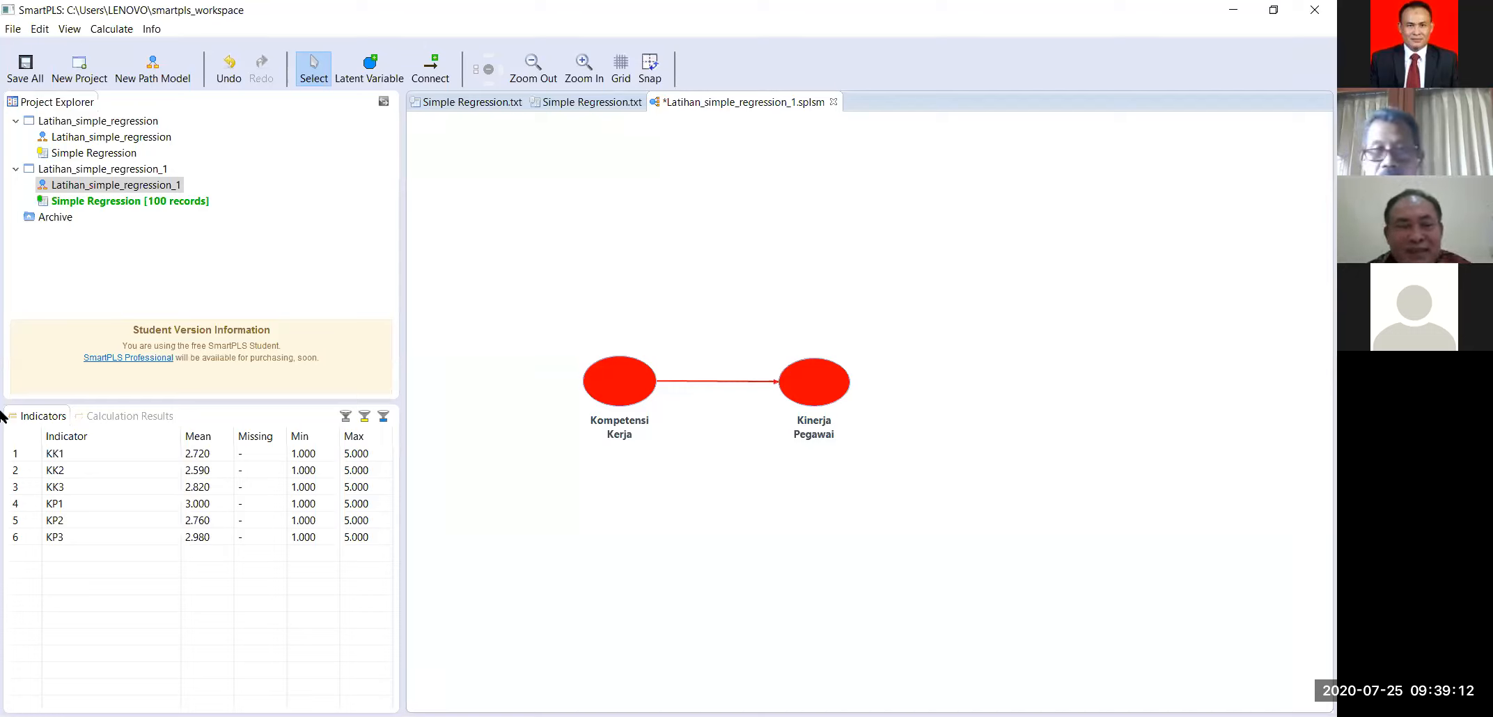
click(38, 508)
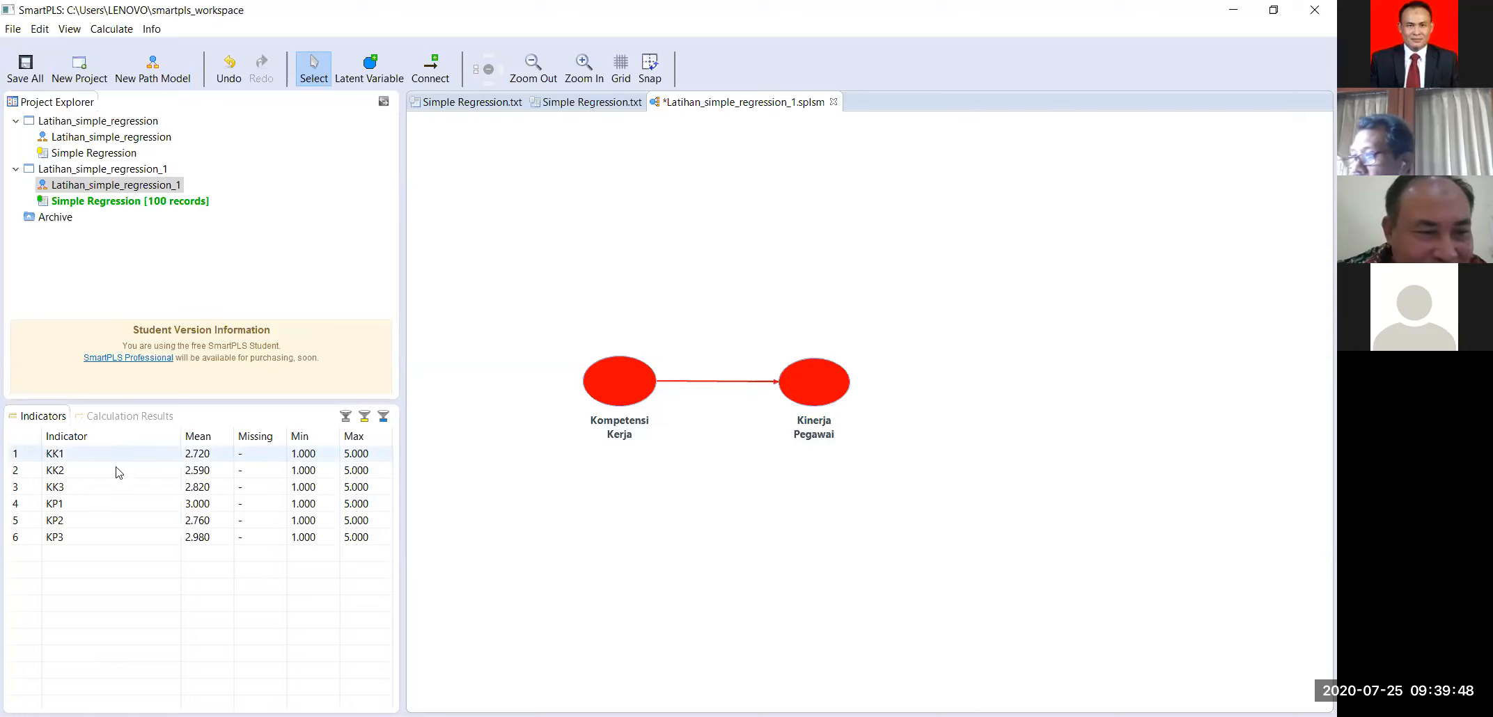
click(53, 455)
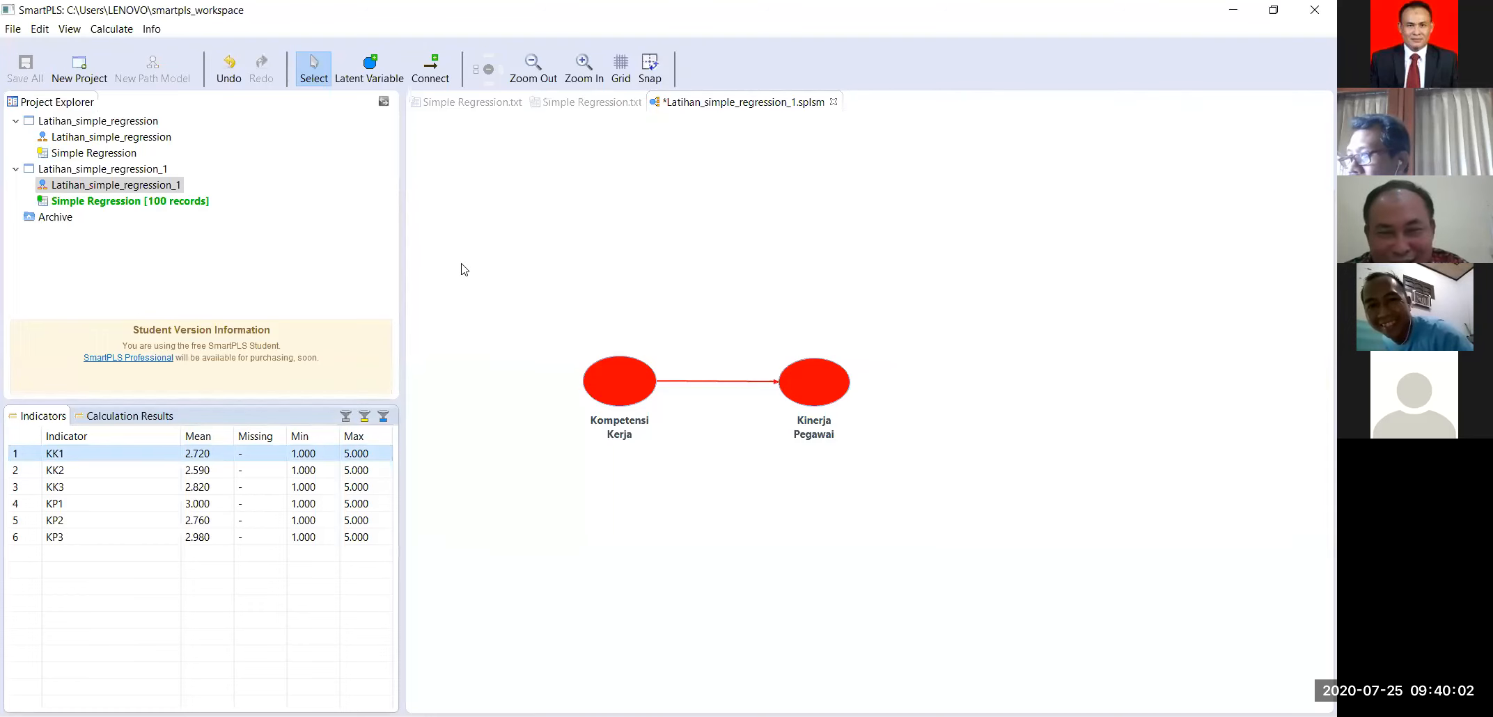
Step: Reposition the Kinerja Pegawai variable slightly farther away from Kompetensi Kerja
click(819, 381)
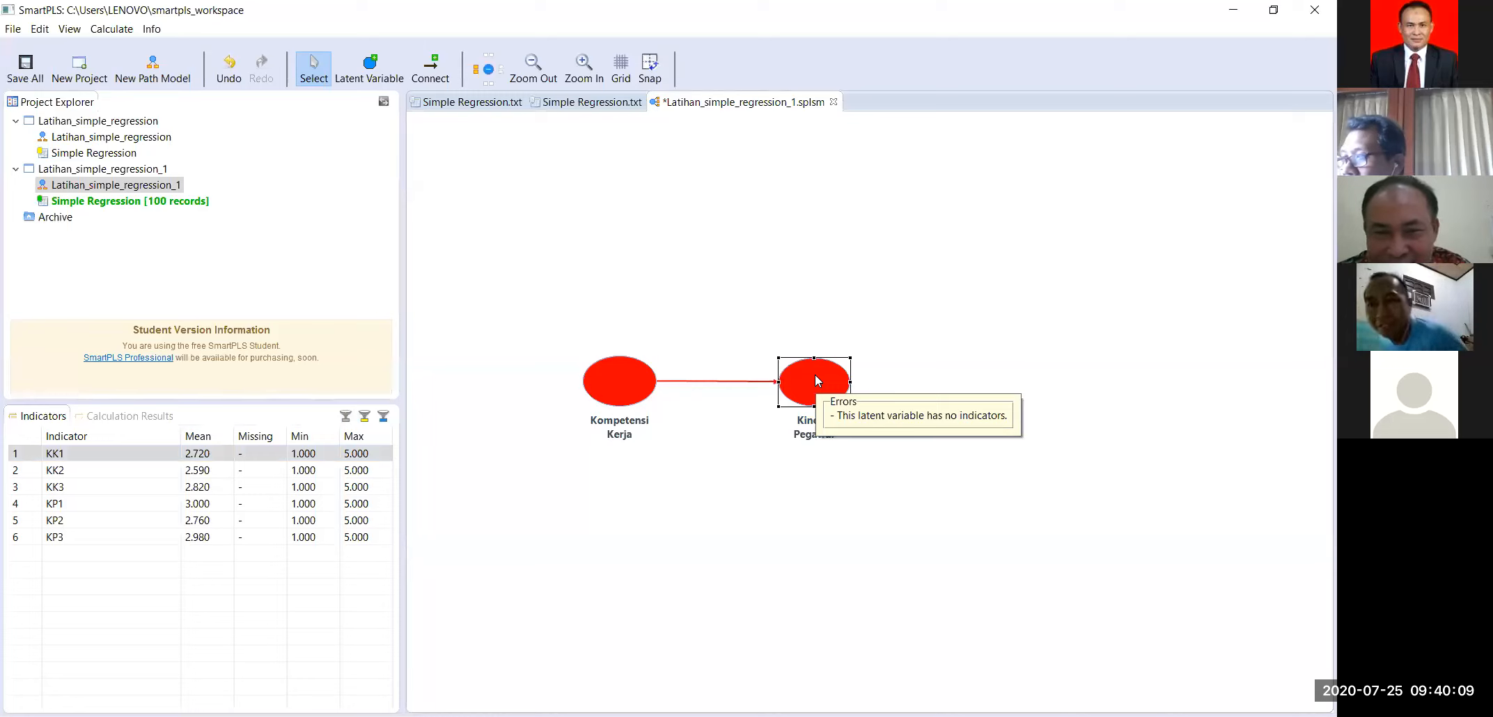
drag(819, 380, 807, 470)
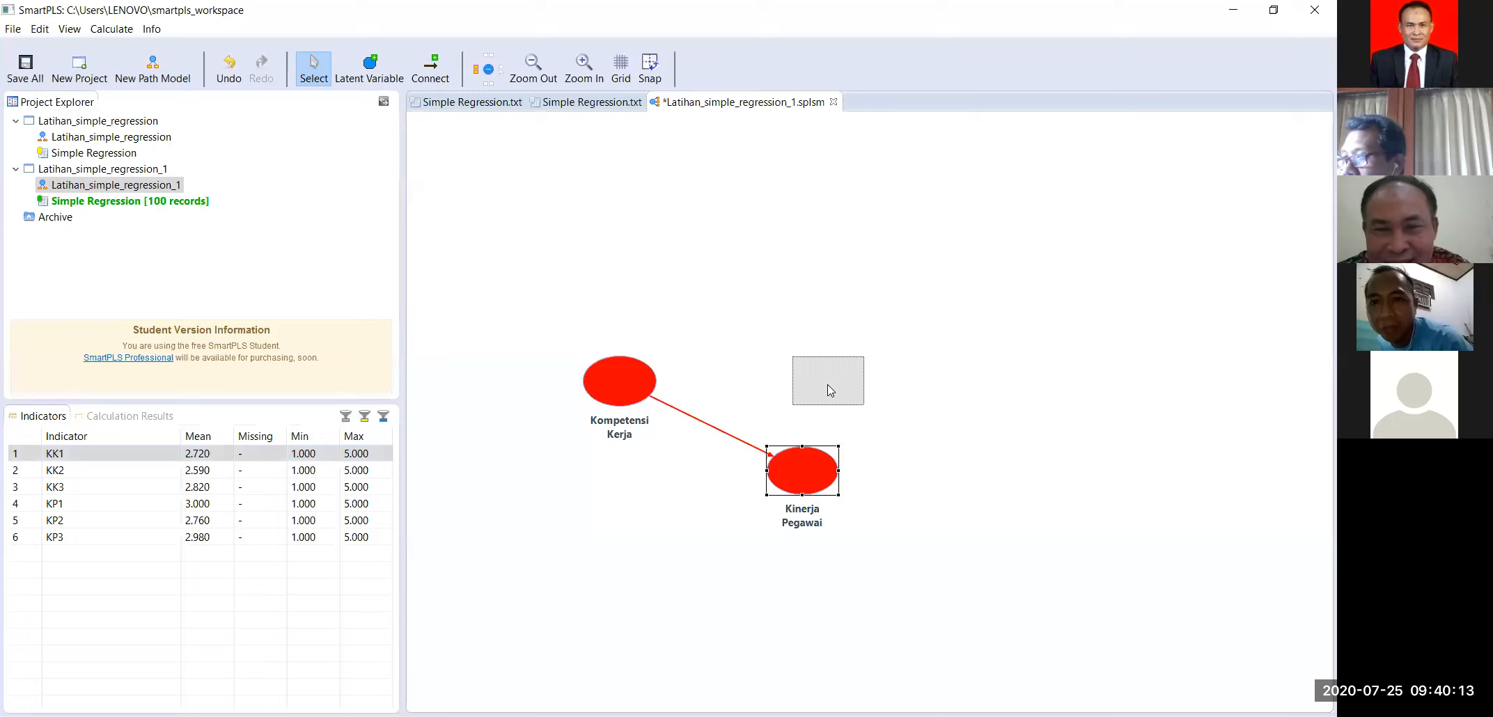
drag(829, 390, 828, 392)
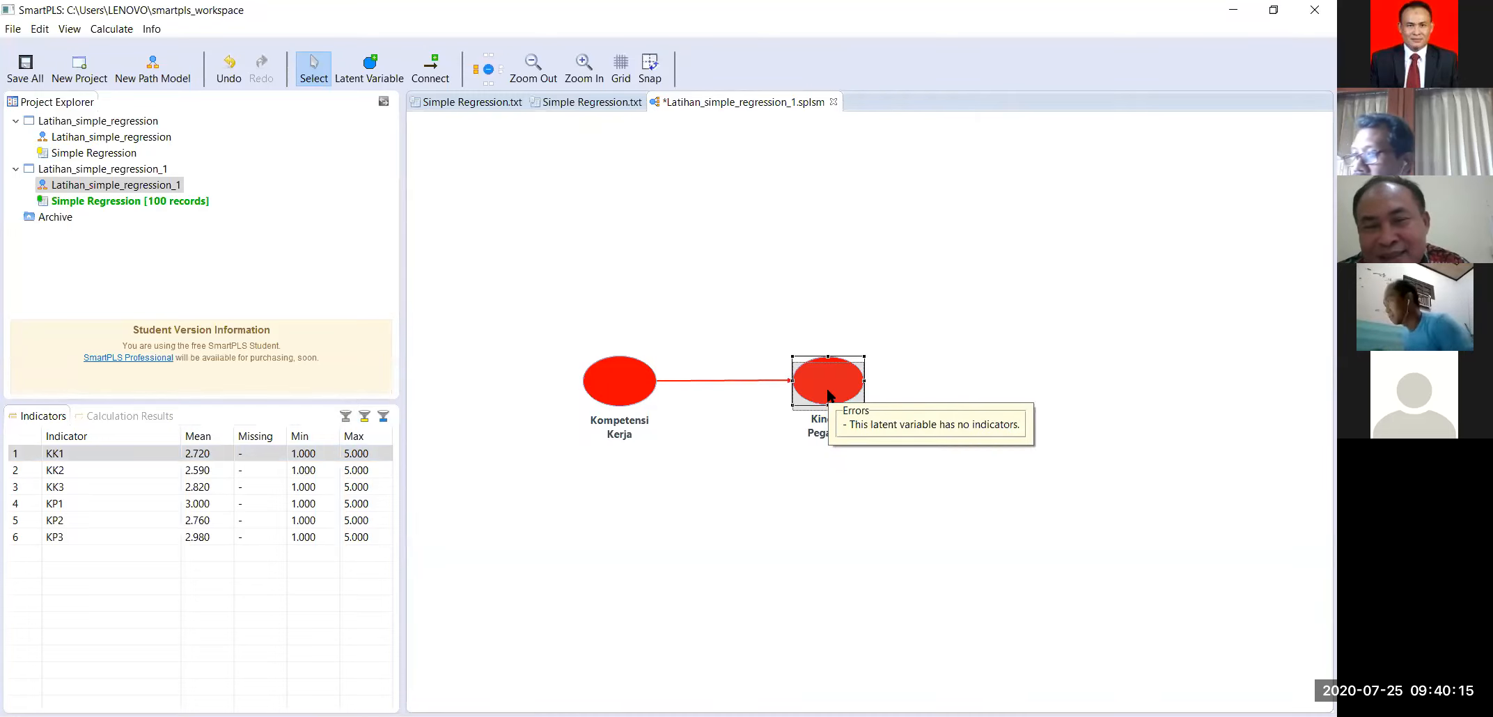
drag(841, 389, 851, 389)
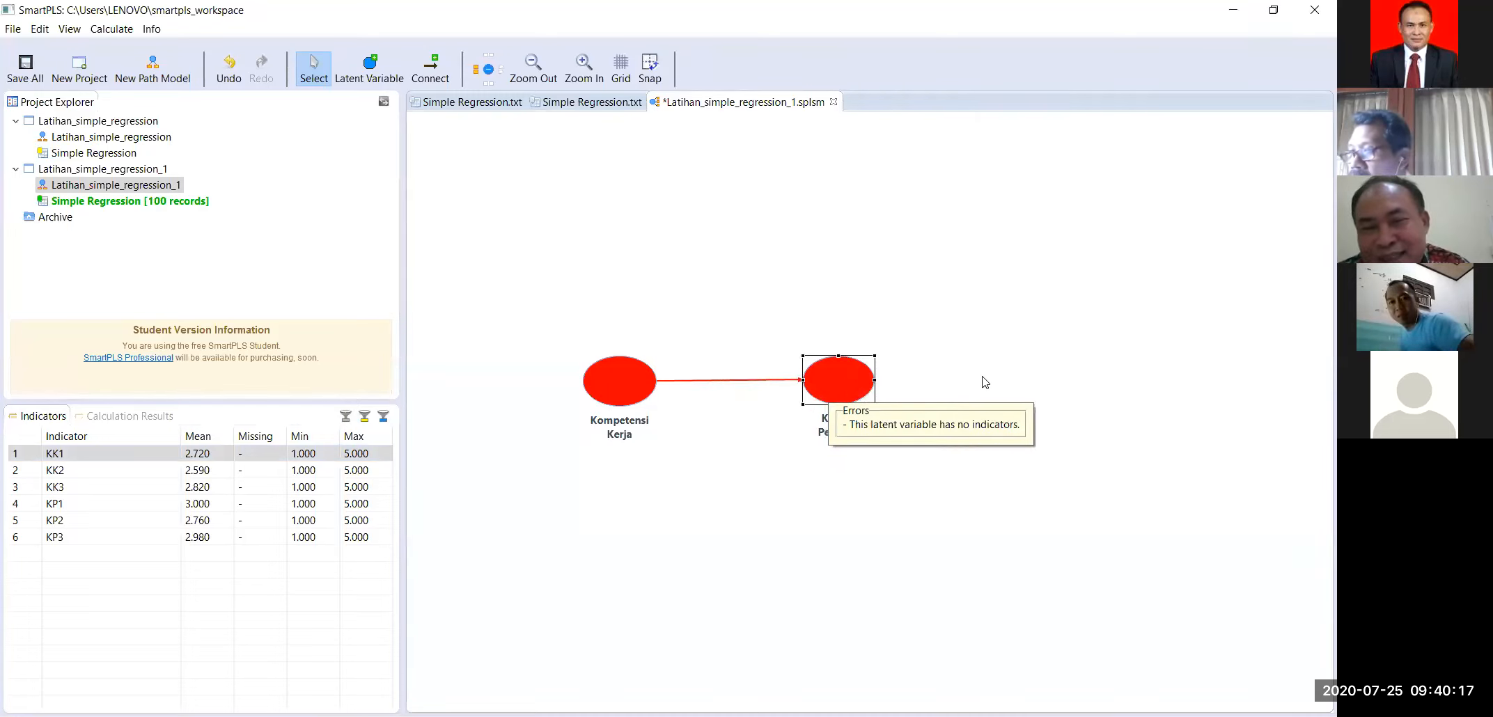
drag(985, 383, 984, 383)
drag(844, 388, 842, 394)
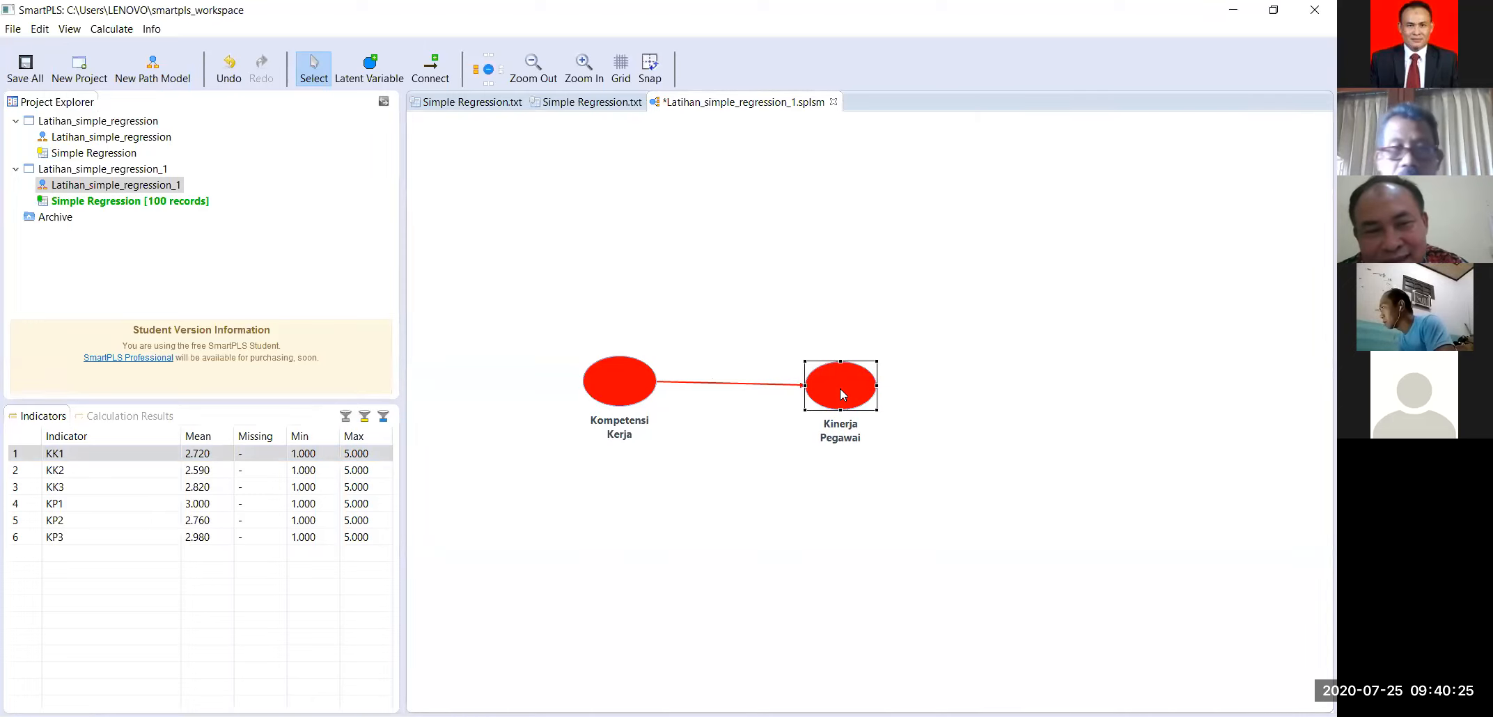
Step: Lower Kompetensi Kerja slightly and line up Kinerja Pegawai with it so the connecting arrow runs horizontally
drag(620, 401, 618, 413)
click(923, 453)
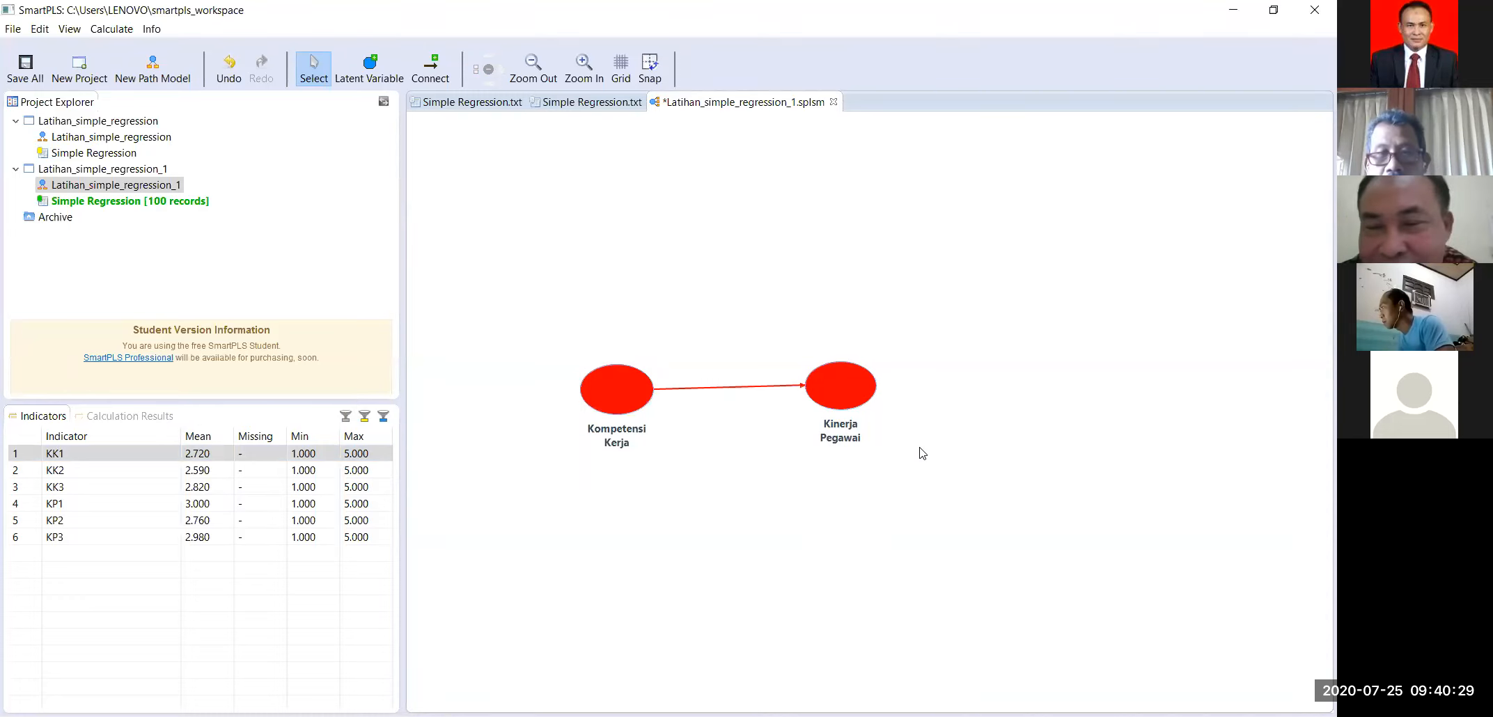
click(858, 402)
drag(857, 401, 858, 395)
click(931, 389)
click(931, 389)
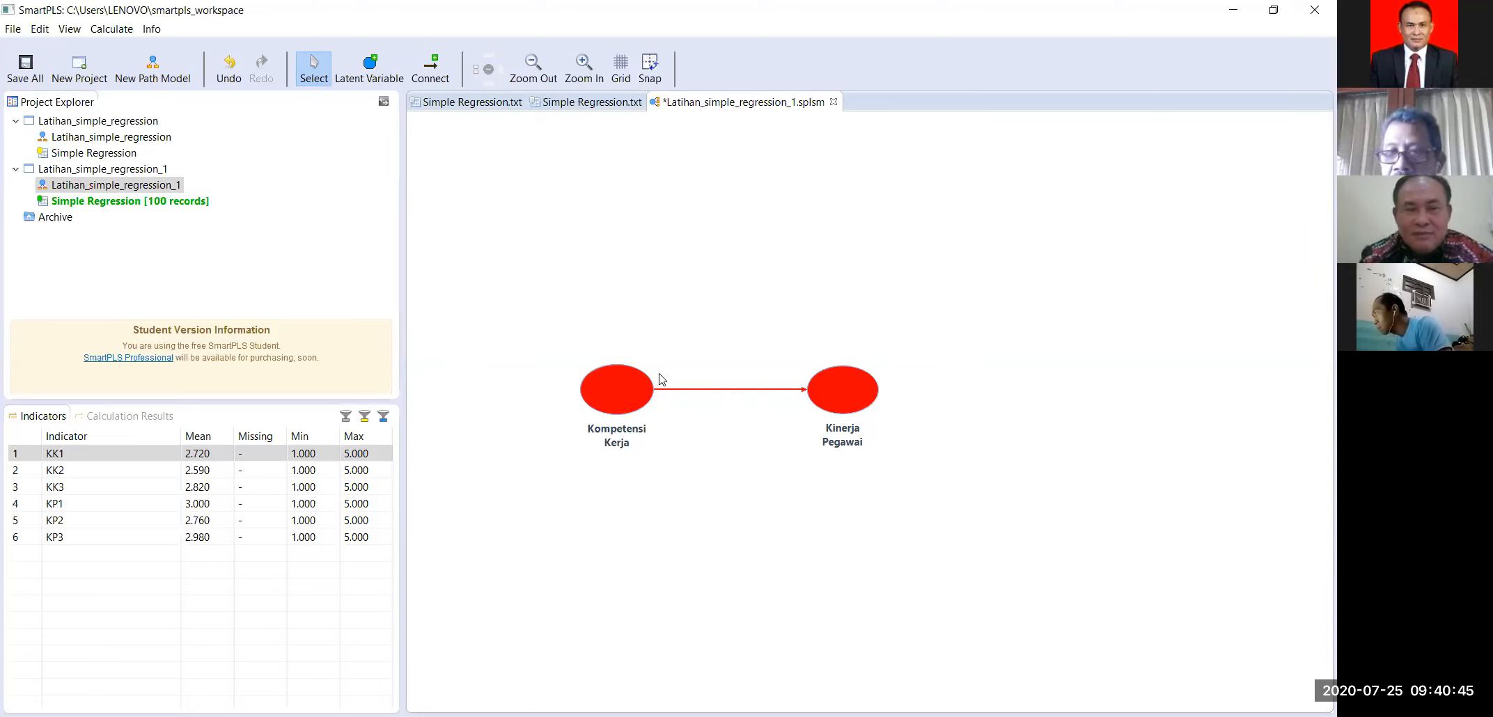
mouse_move(626, 389)
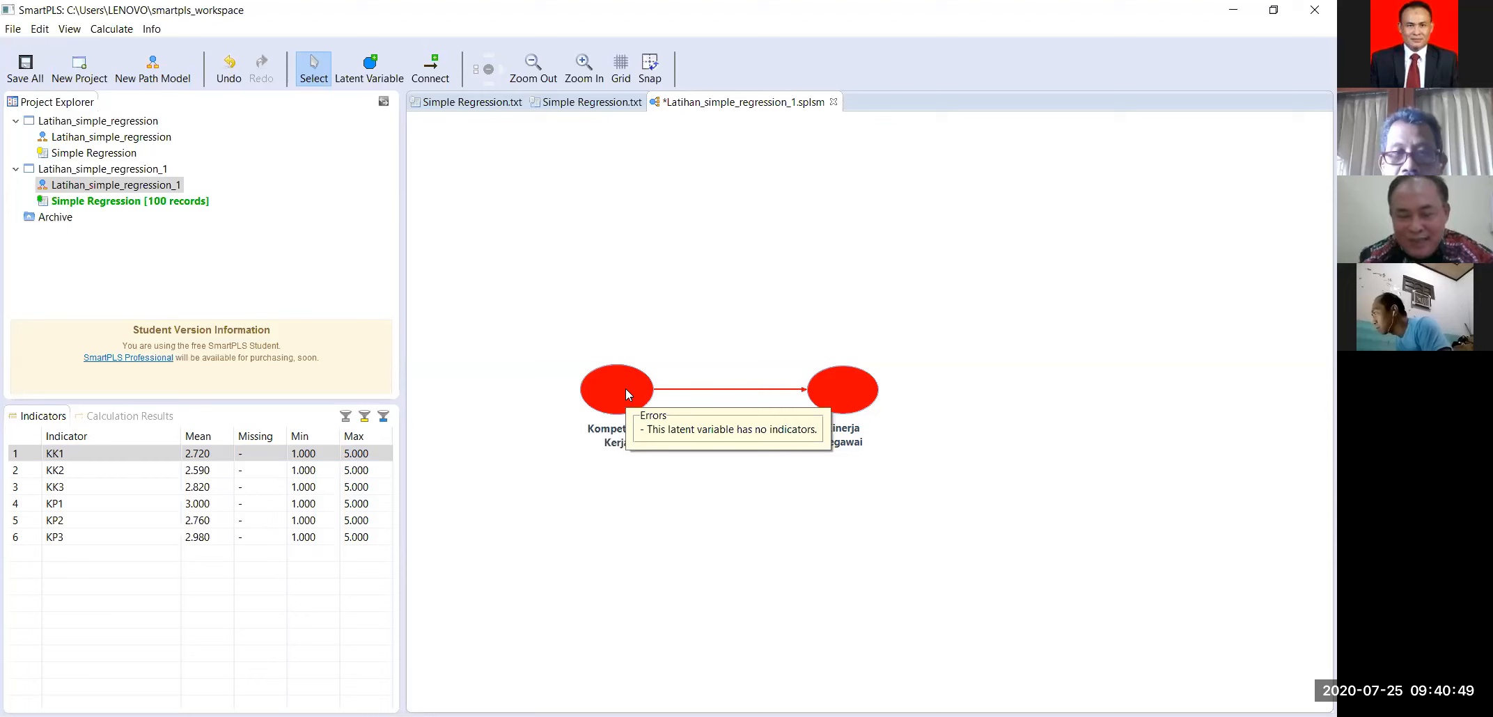
right_click(626, 390)
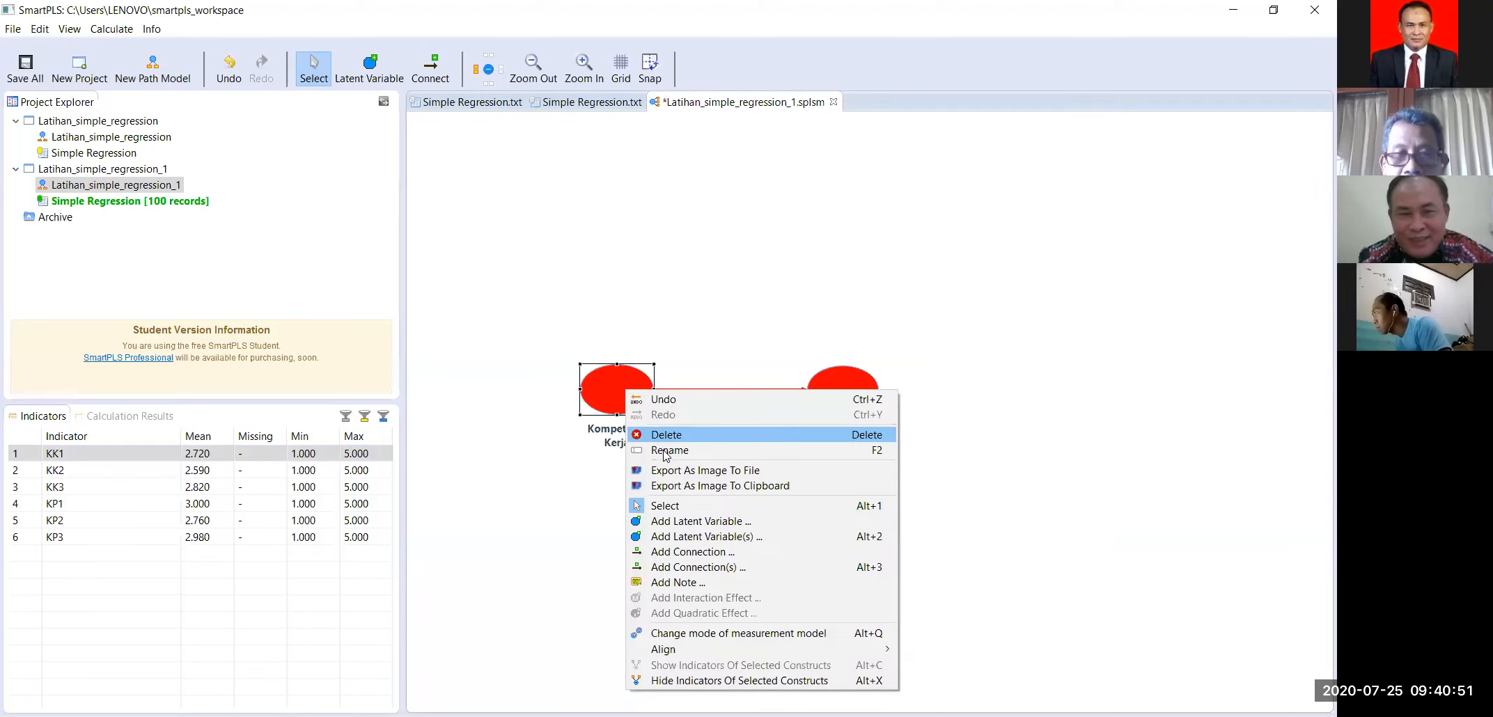
click(717, 270)
click(718, 271)
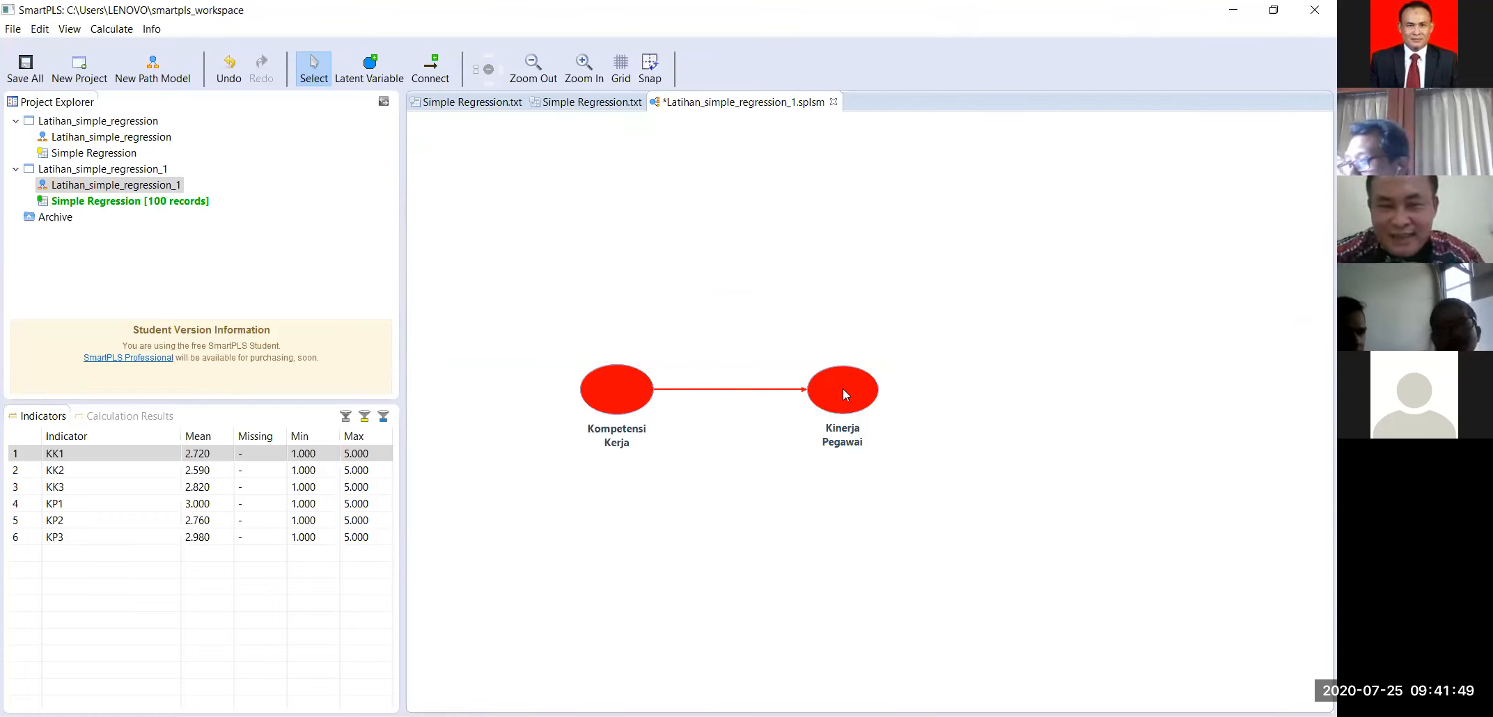
Step: Move Kinerja Pegawai freely around the canvas, placing it closer to Kompetensi Kerja and level with it
mouse_move(844, 390)
drag(842, 389, 845, 467)
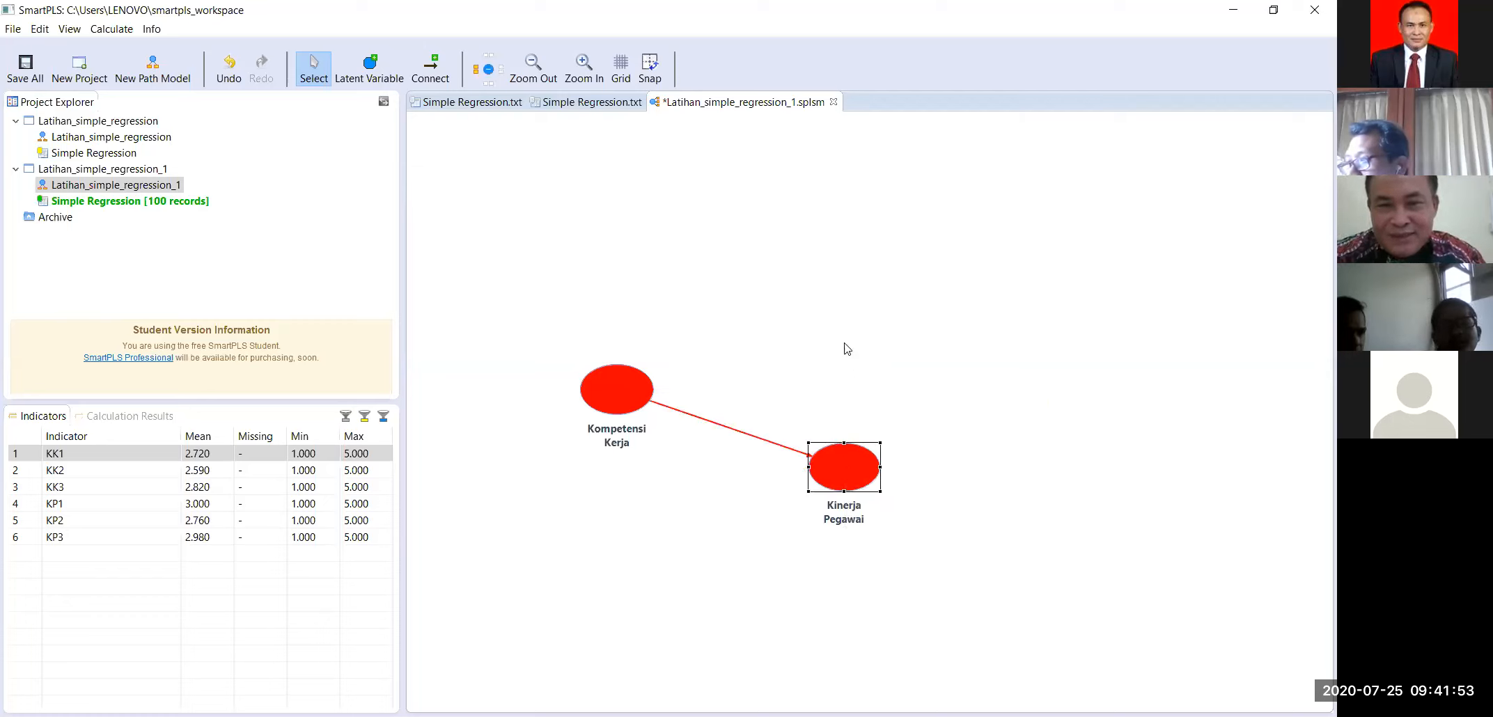
key(ctrl+z)
mouse_move(844, 342)
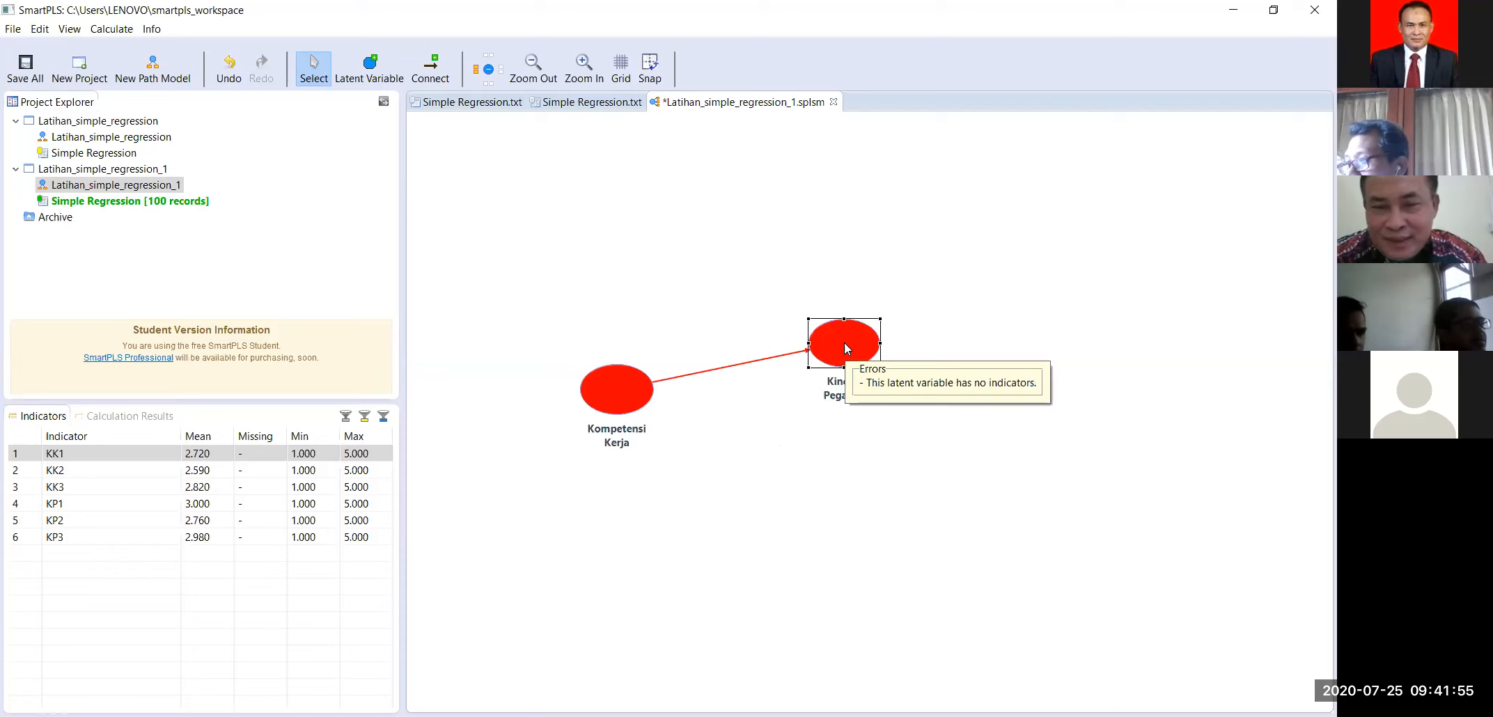
drag(845, 343, 851, 399)
drag(850, 399, 821, 394)
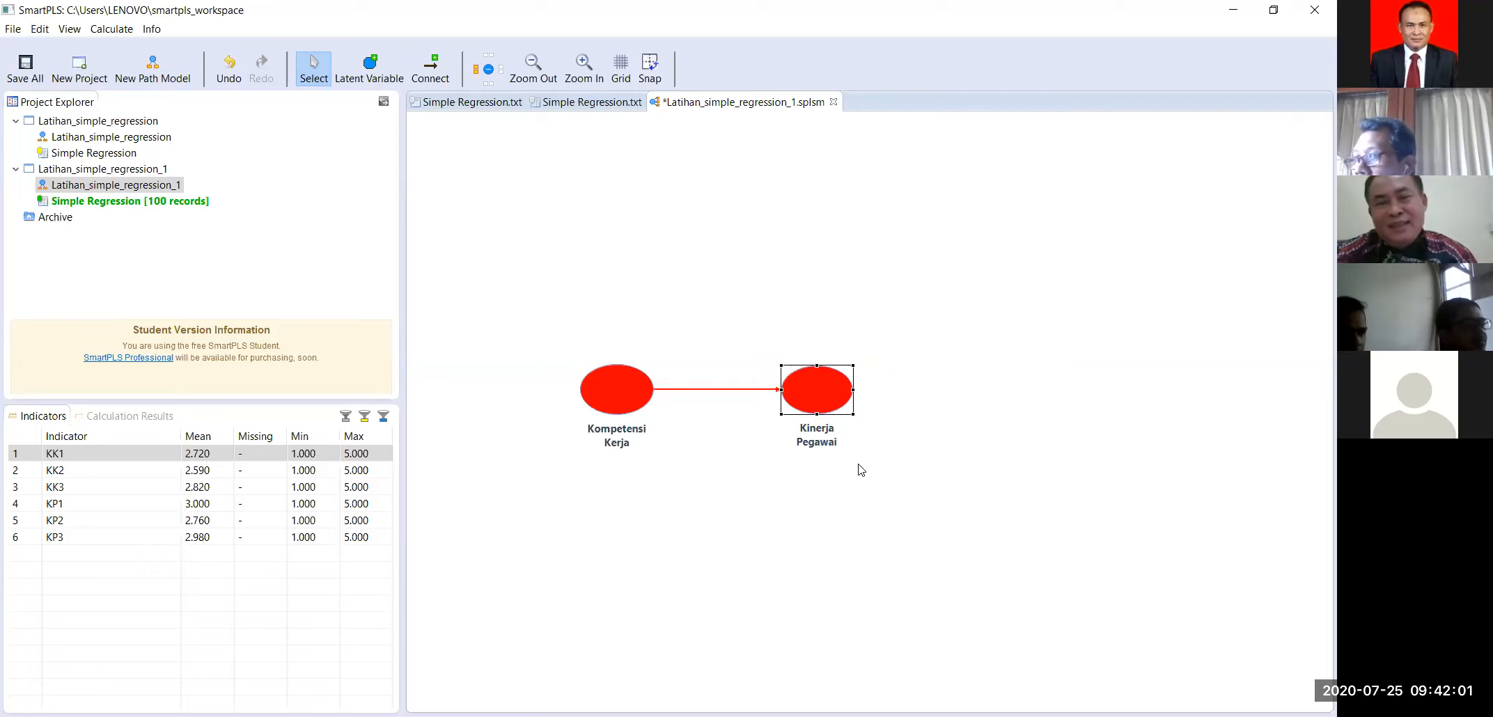
Step: Move Kinerja Pegawai farther away from Kompetensi Kerja, and shift Kompetensi Kerja slightly toward it while keeping the two level
click(701, 451)
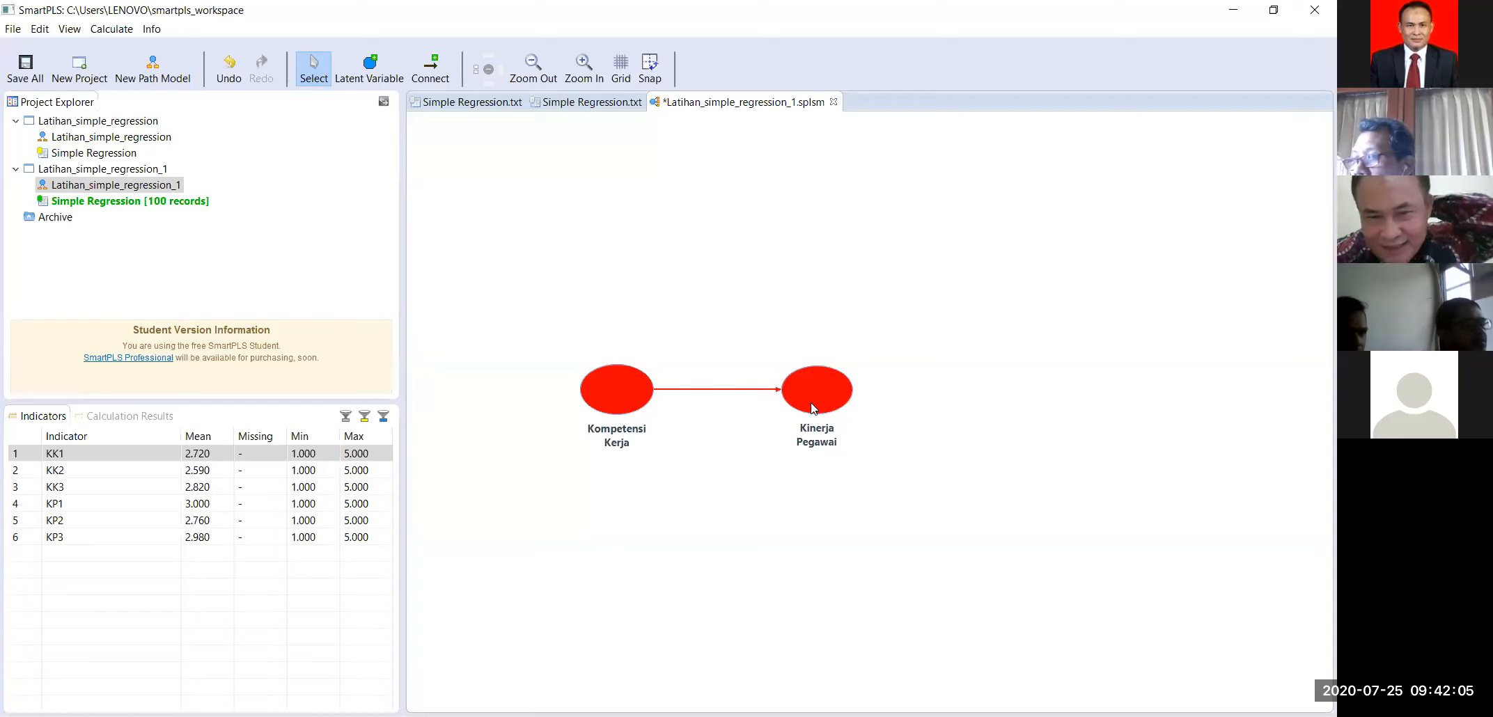
mouse_move(814, 408)
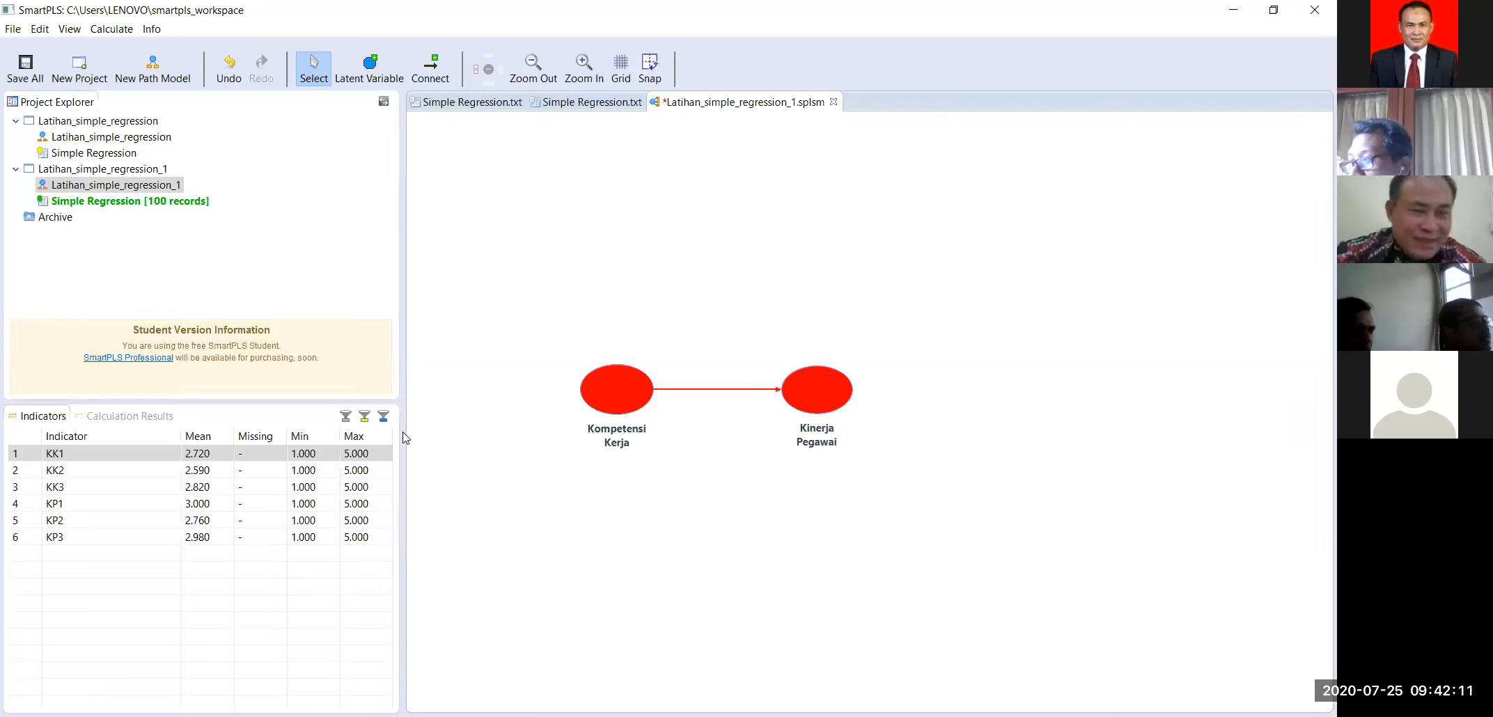
click(851, 398)
drag(851, 398, 906, 399)
drag(629, 409, 654, 408)
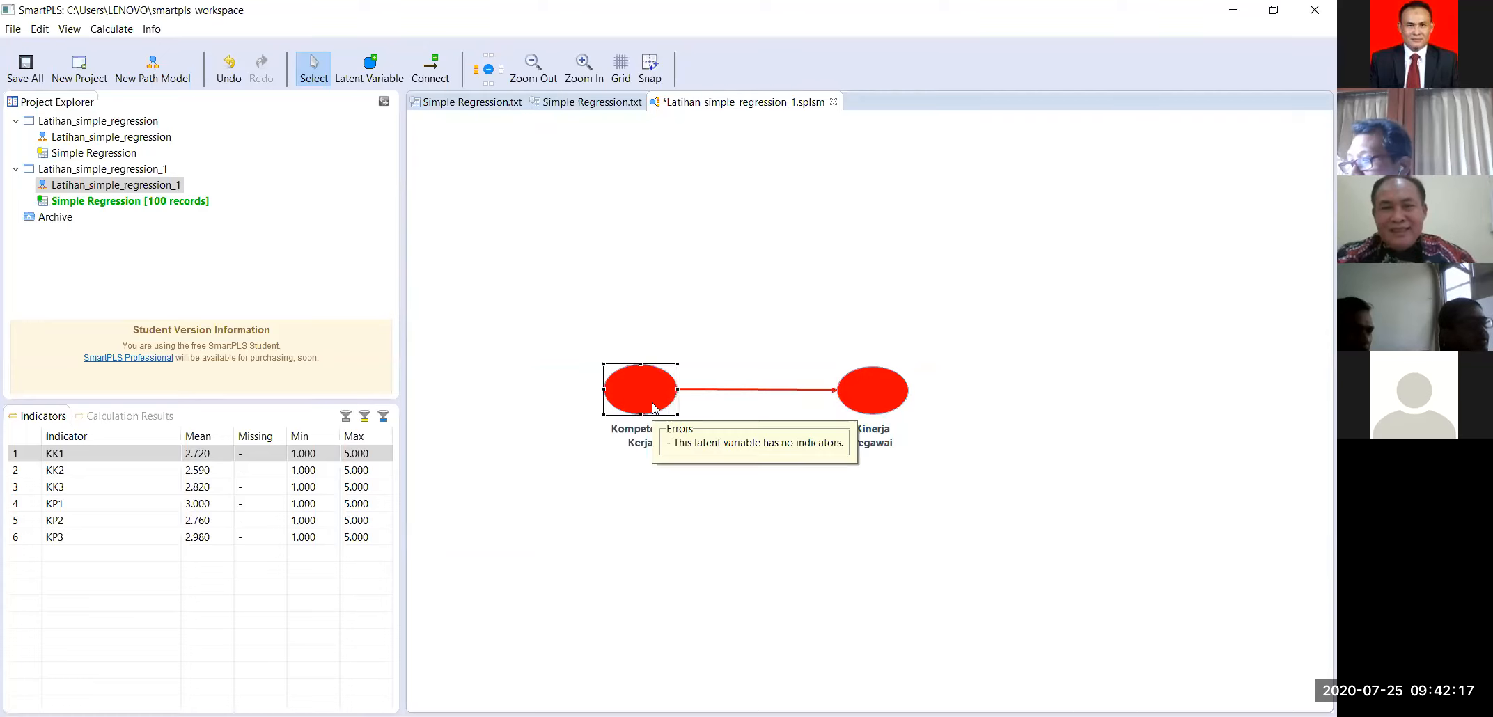
click(652, 534)
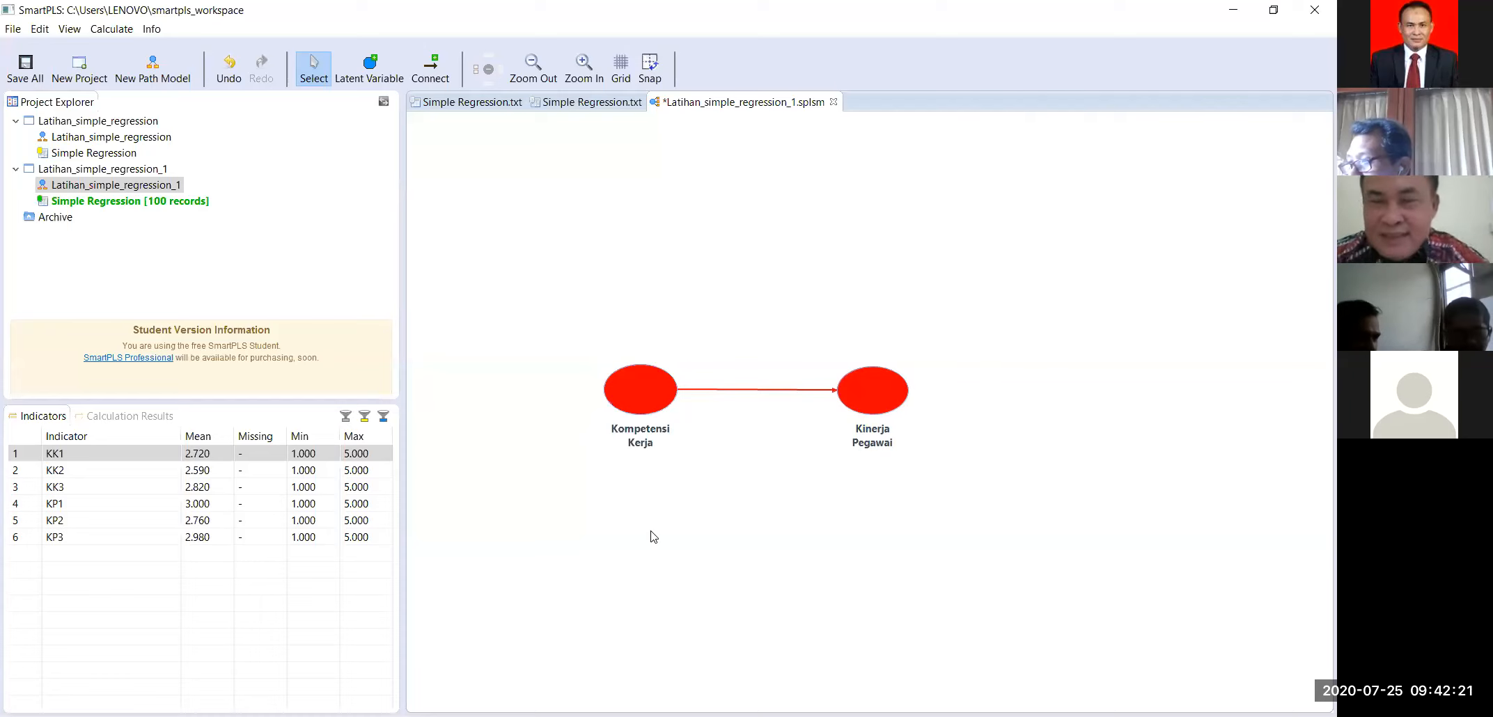
Step: Select the indicators KK1, KK2 and KK3 together in the indicator list
click(66, 454)
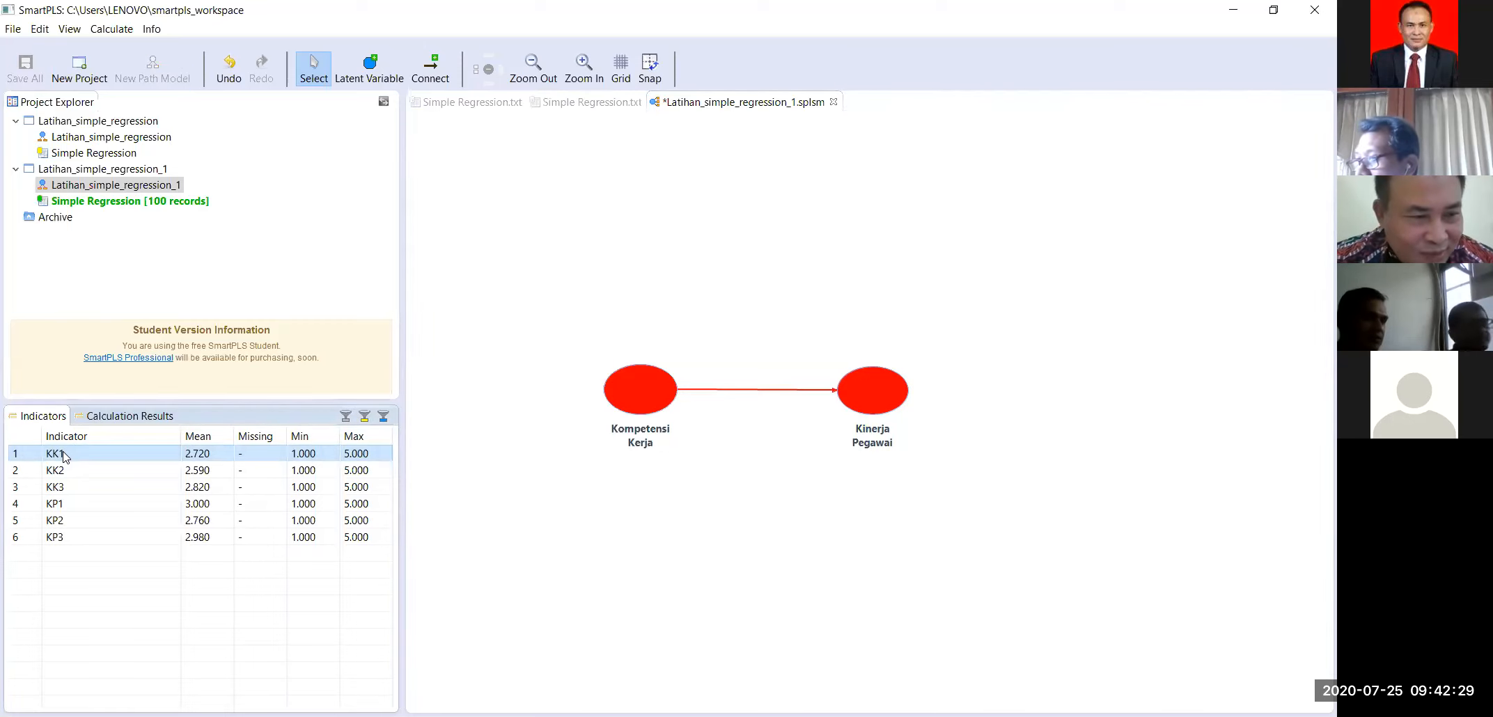
key(shift+Down)
key(shift+Down)
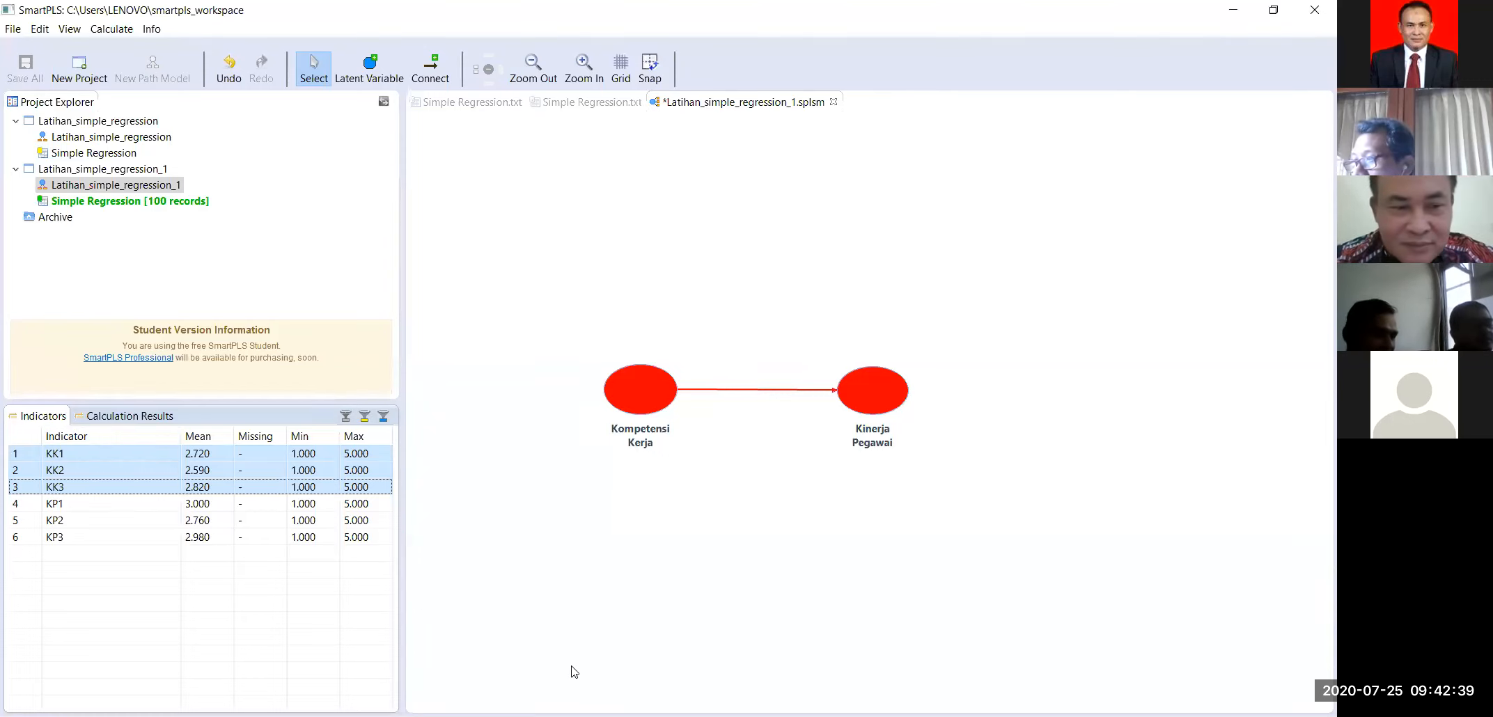
click(113, 457)
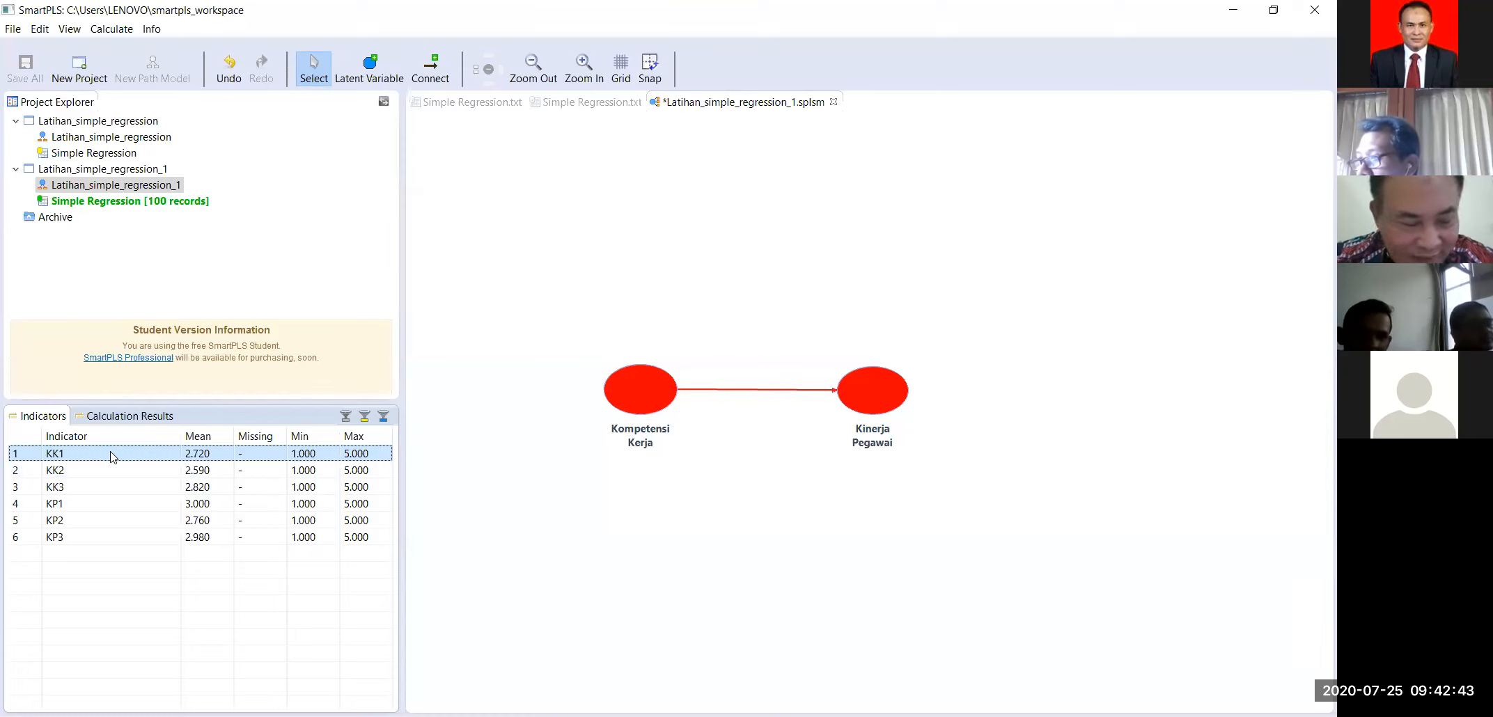
key(shift+Down)
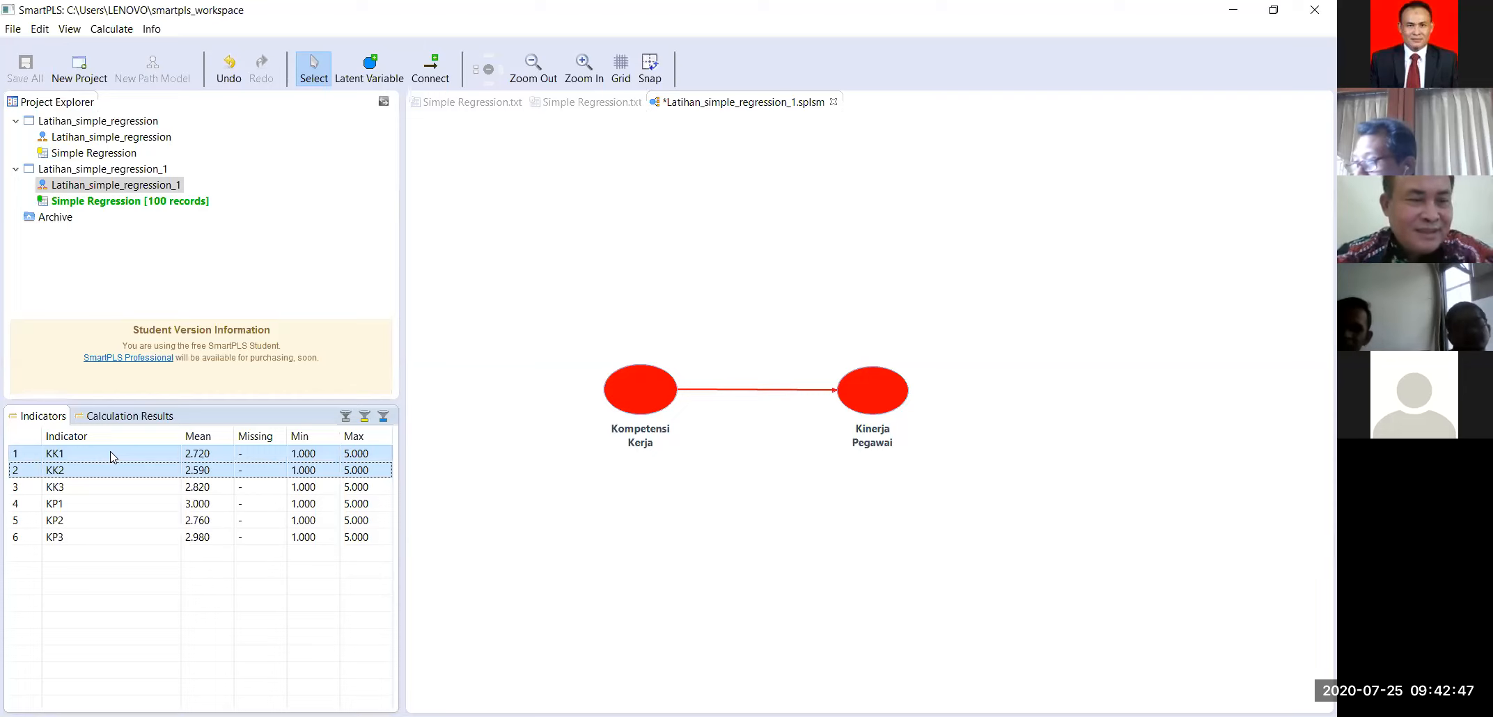
key(shift+Down)
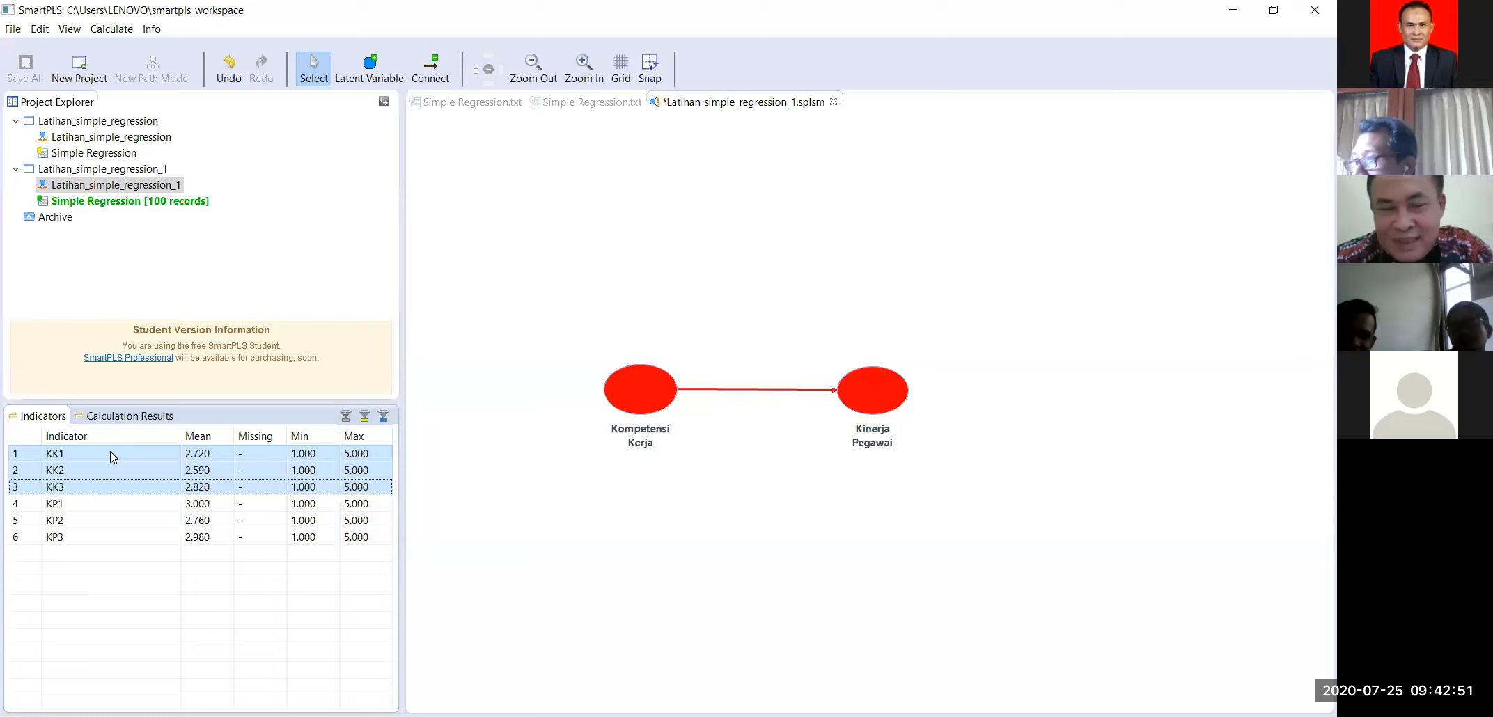
Step: Assign the indicators KK1, KK2 and KK3 together to the latent variable Kompetensi Kerja
click(374, 454)
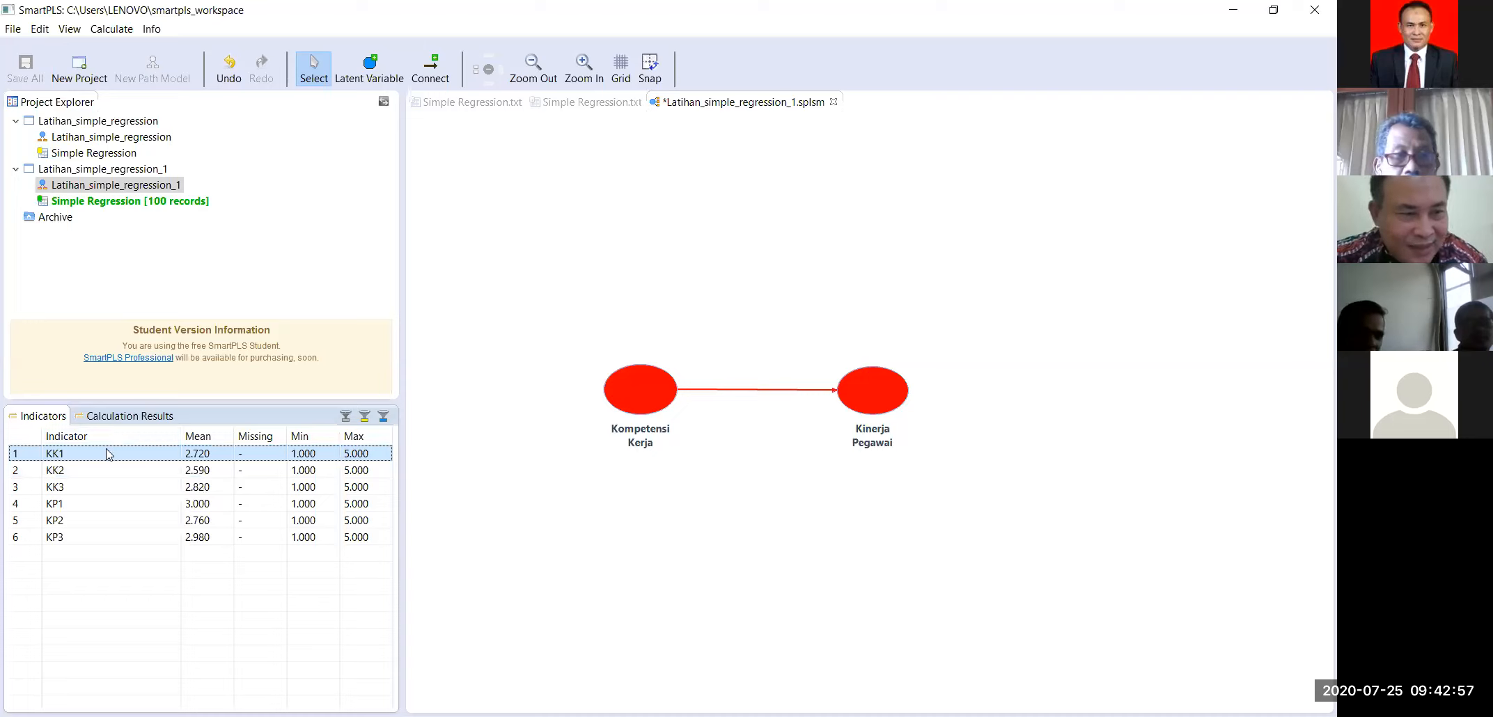
key(shift+Down)
key(shift+Down)
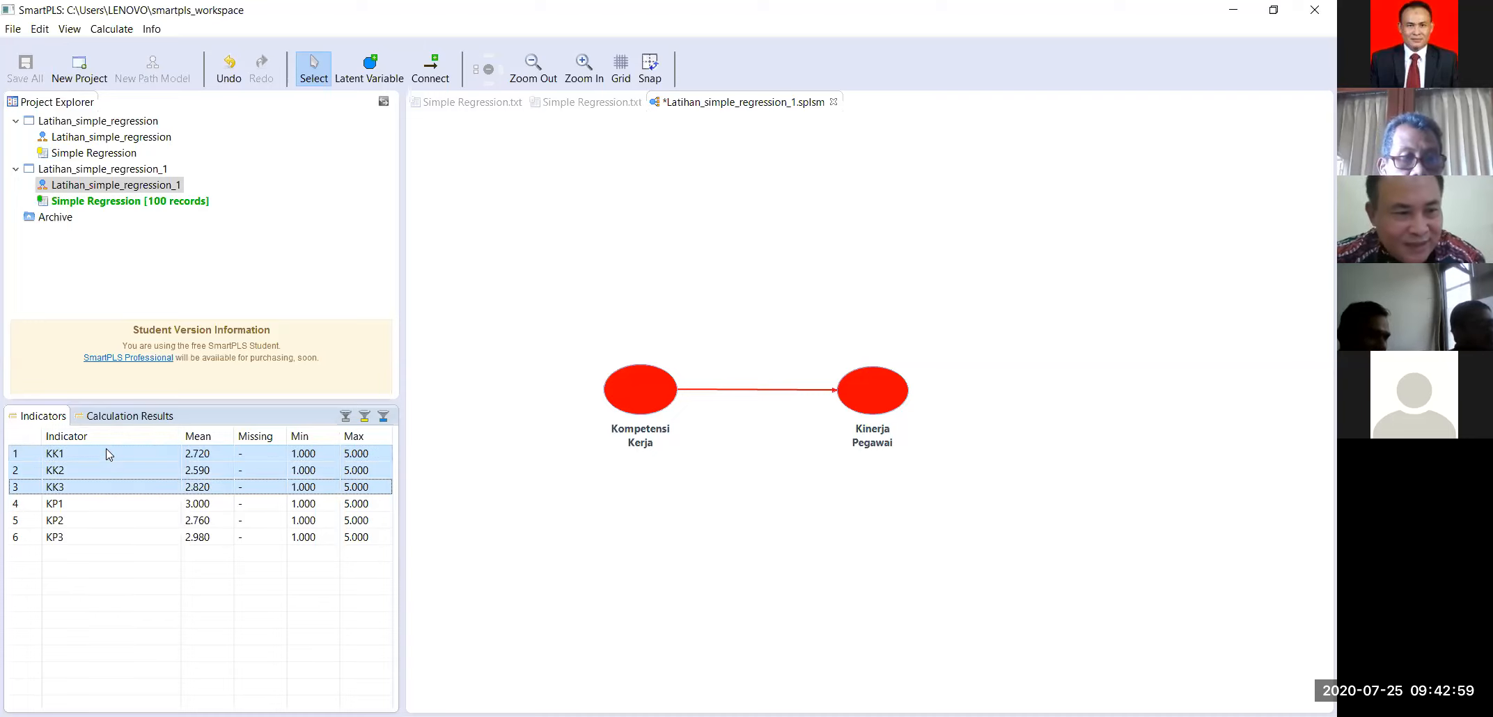
drag(311, 459, 633, 386)
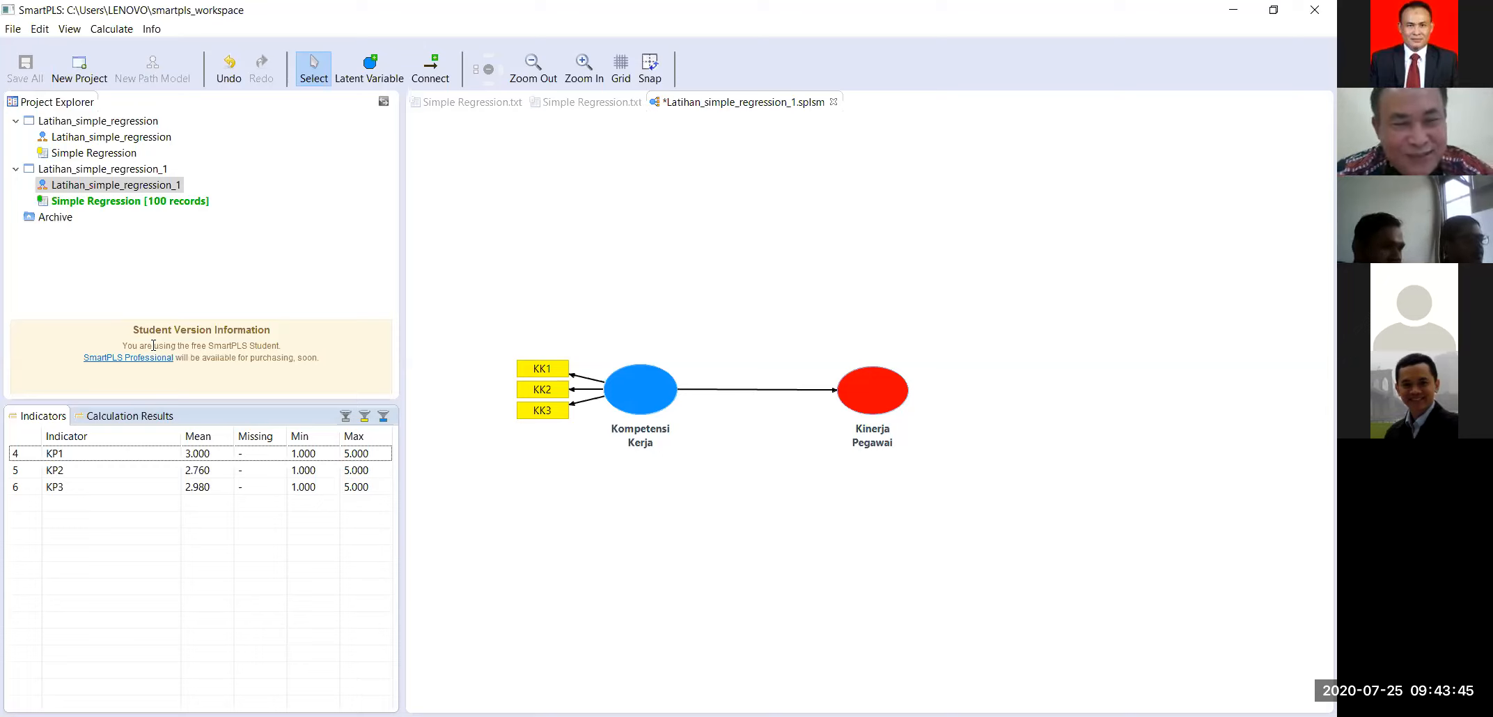
Step: Assign the indicators KP1, KP2 and KP3 together to the latent variable Kinerja Pegawai
click(61, 457)
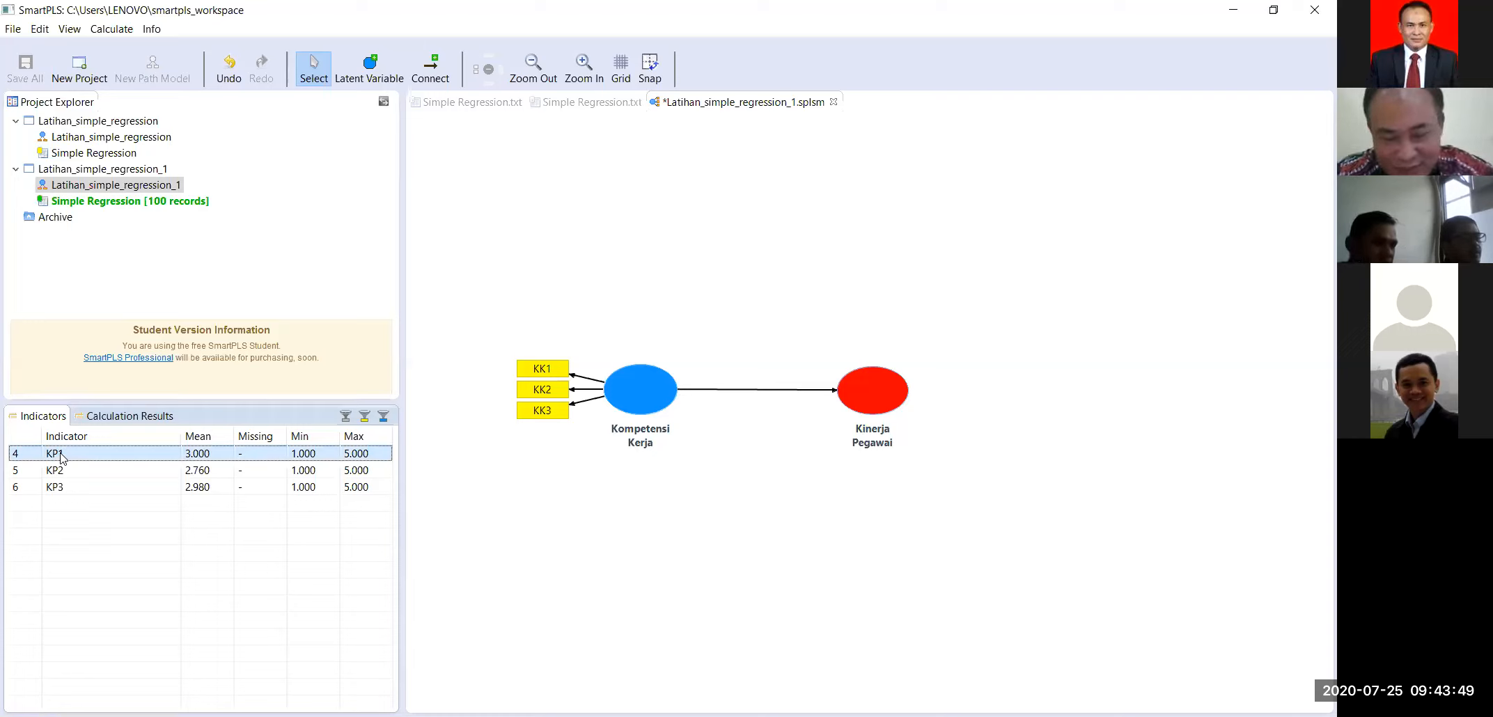
key(shift+Down)
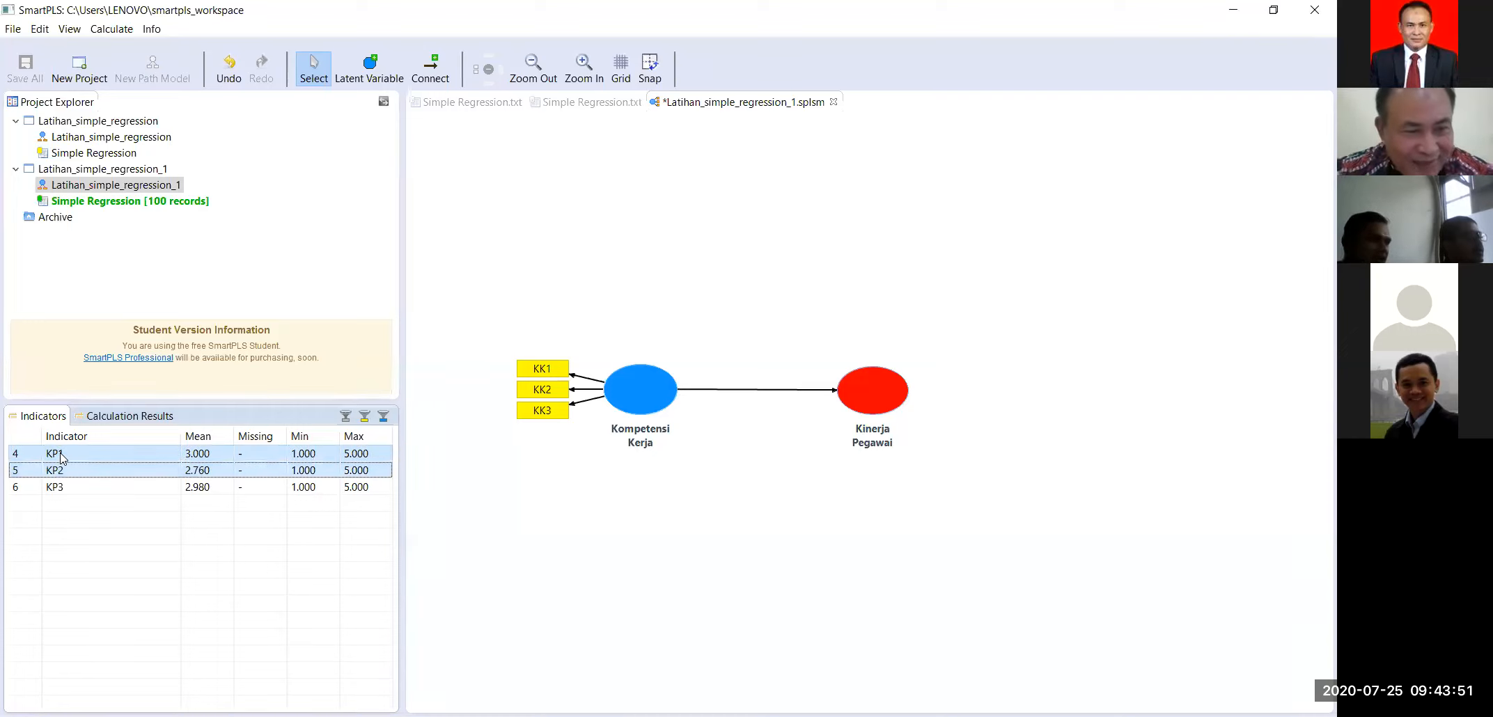
key(shift+Down)
drag(258, 457, 870, 388)
drag(871, 387, 871, 387)
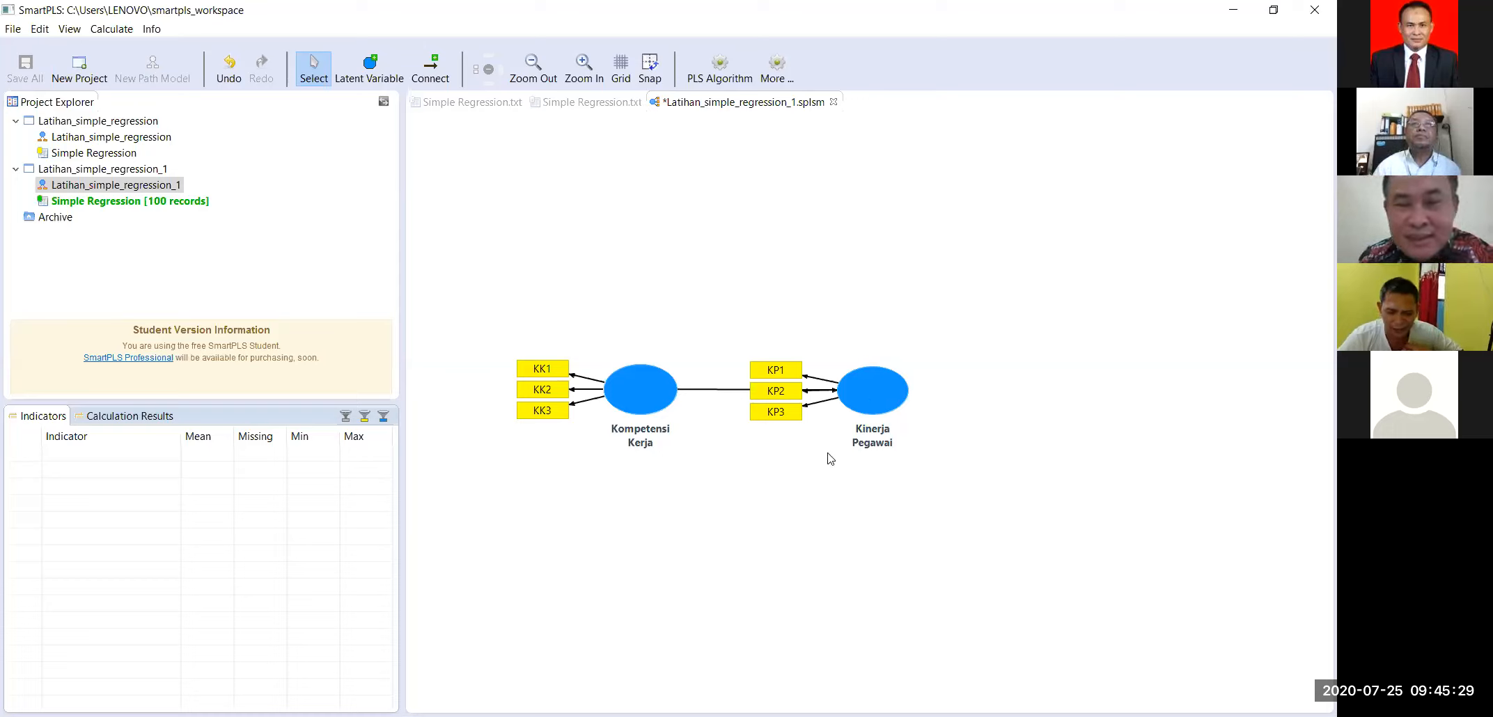
Step: Align the indicators of Kinerja Pegawai in a row above the variable
right_click(874, 386)
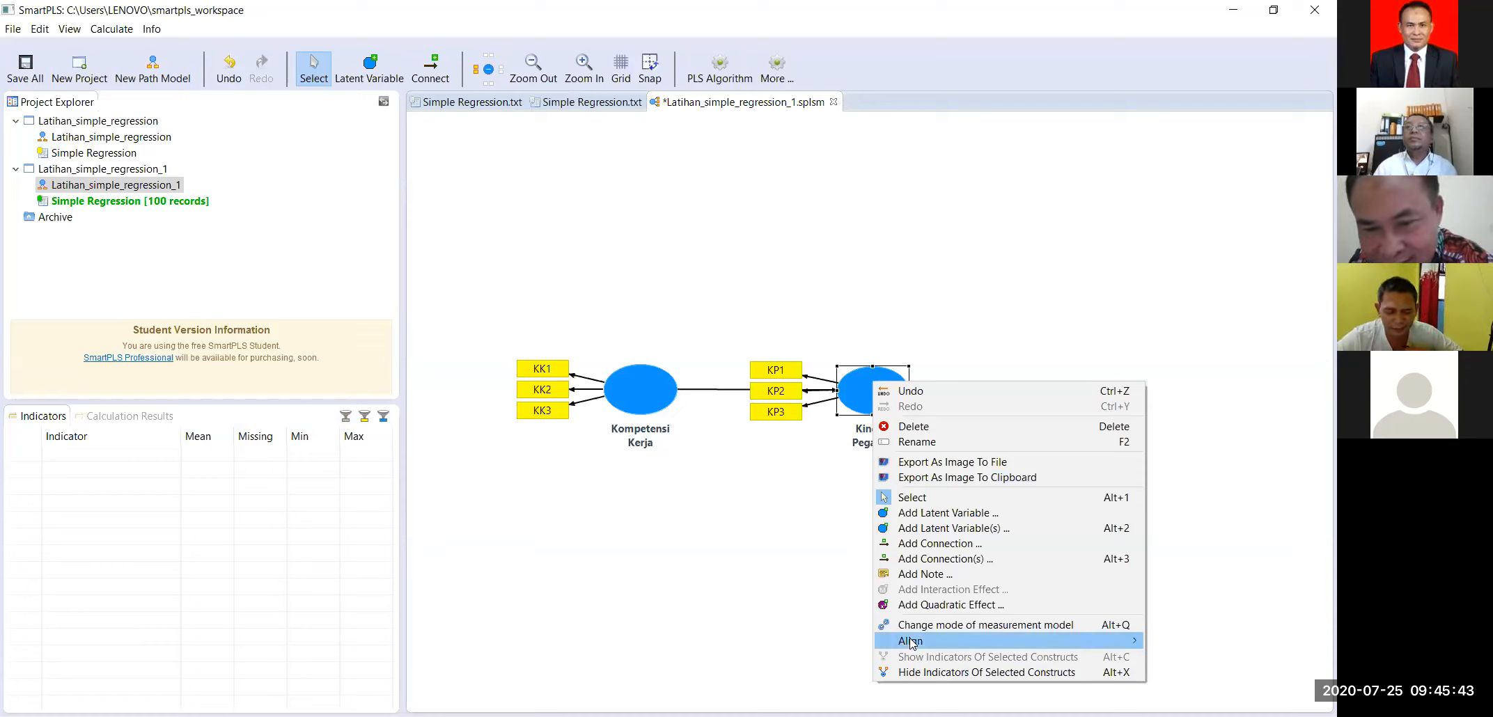
mouse_move(911, 642)
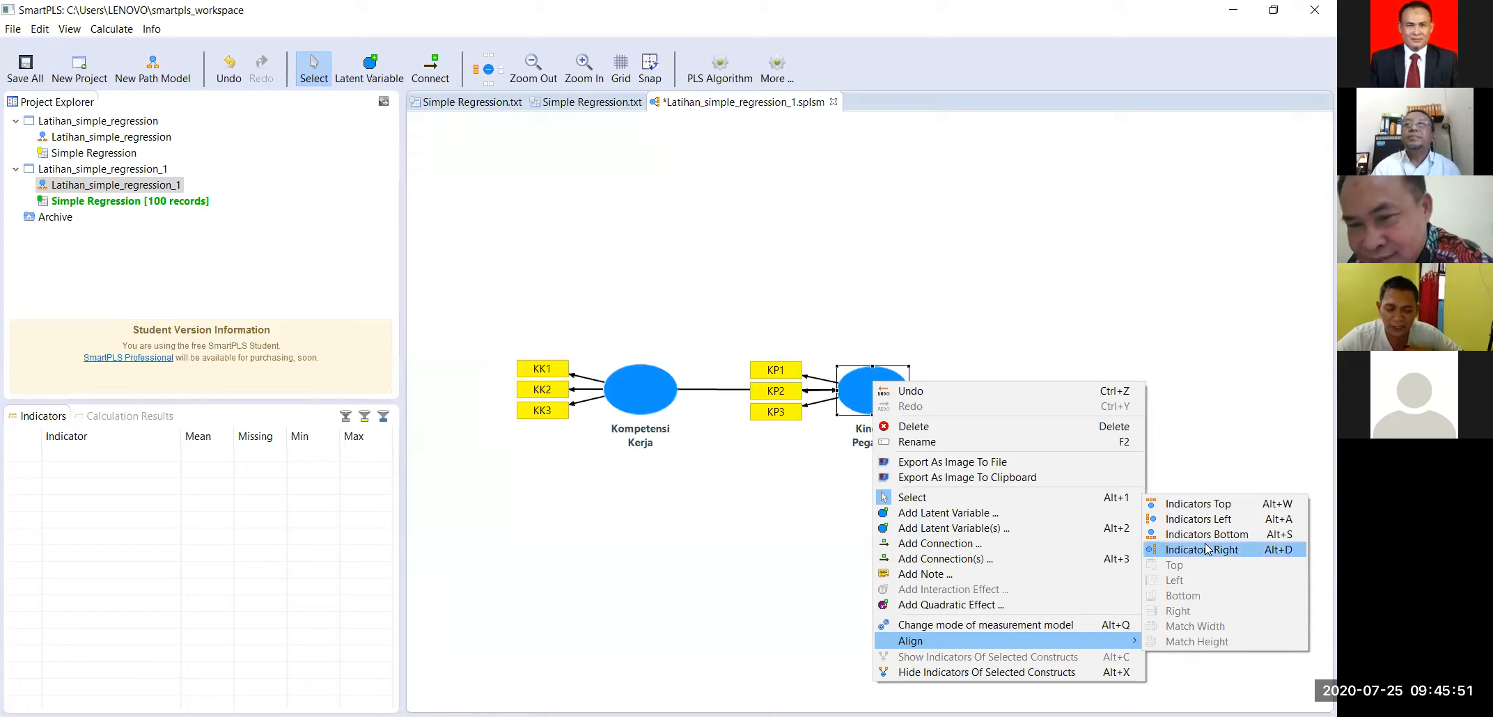
click(1210, 507)
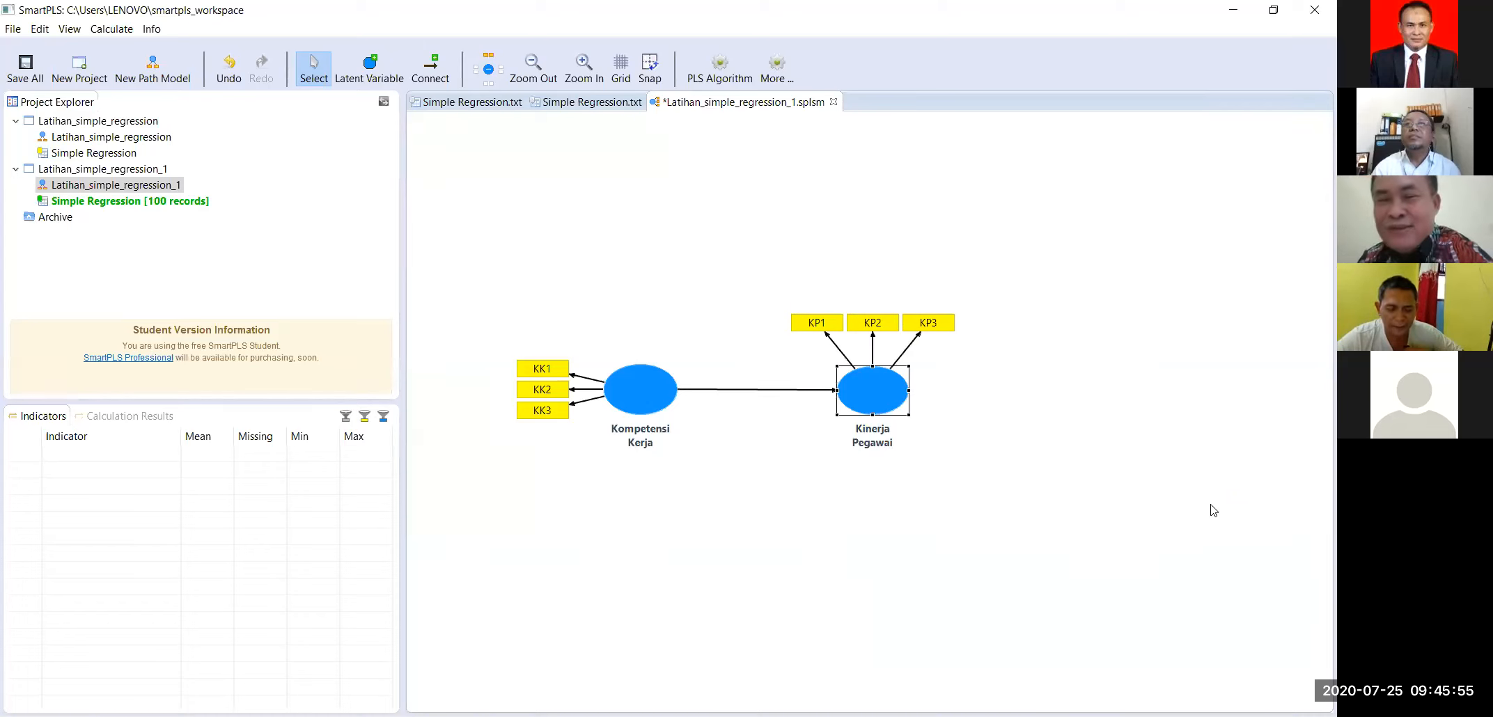
Step: Align the indicators of Kinerja Pegawai to the right side of the variable
right_click(882, 403)
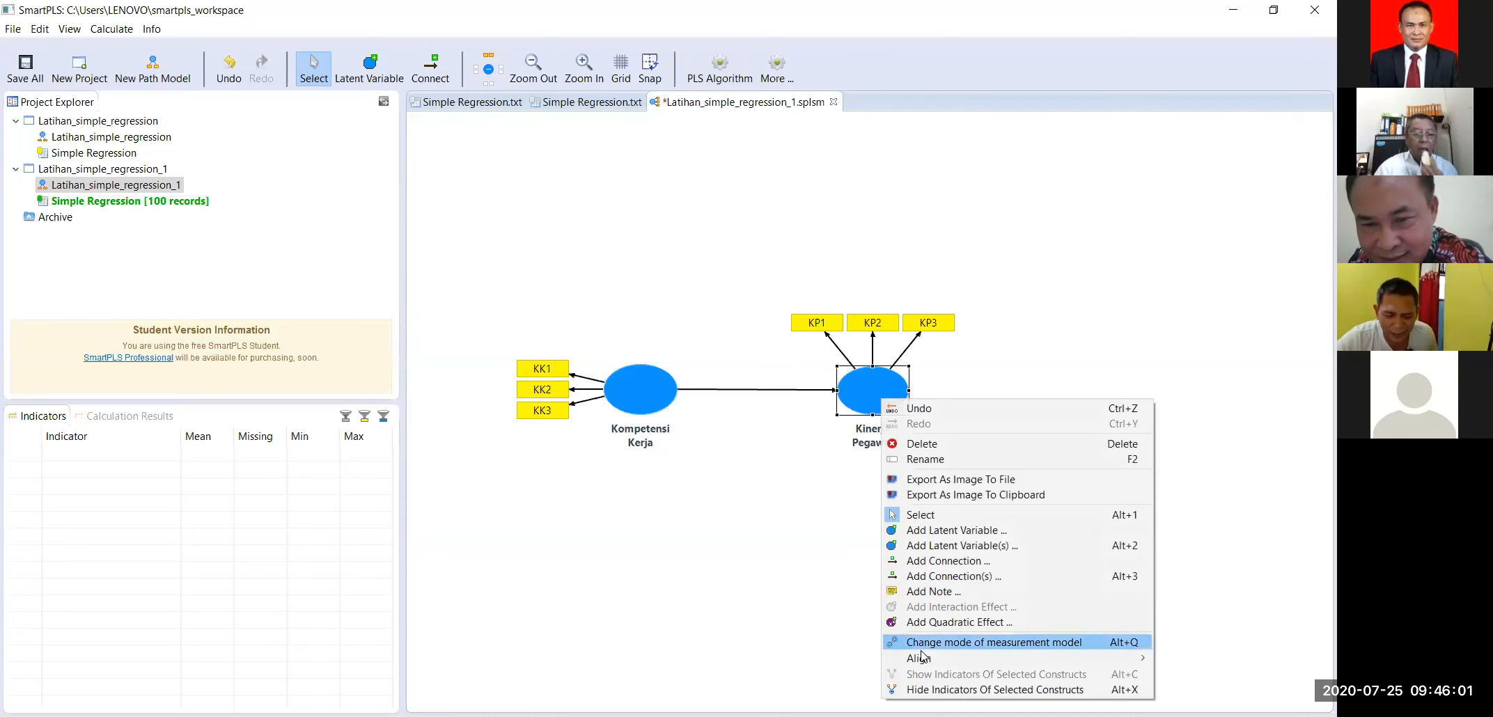
mouse_move(968, 660)
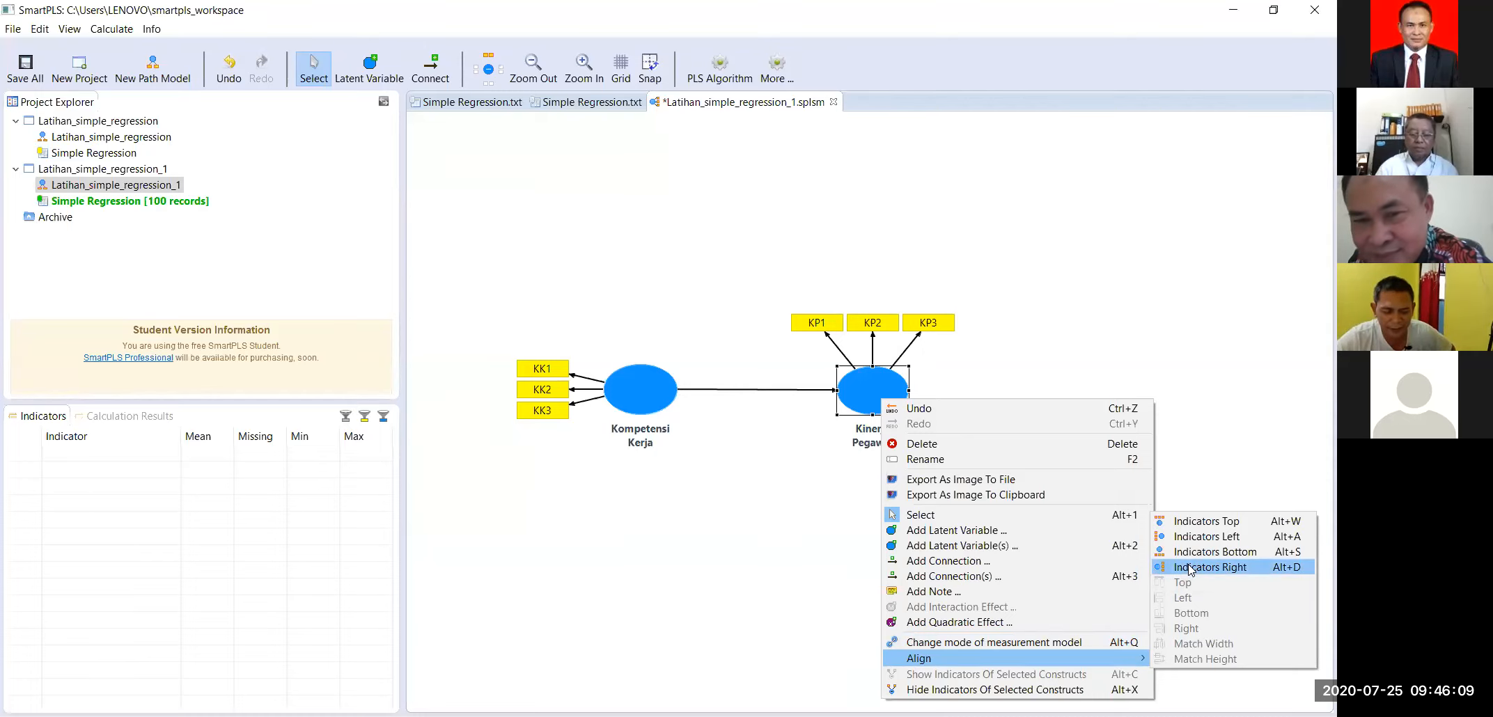
key(alt+d)
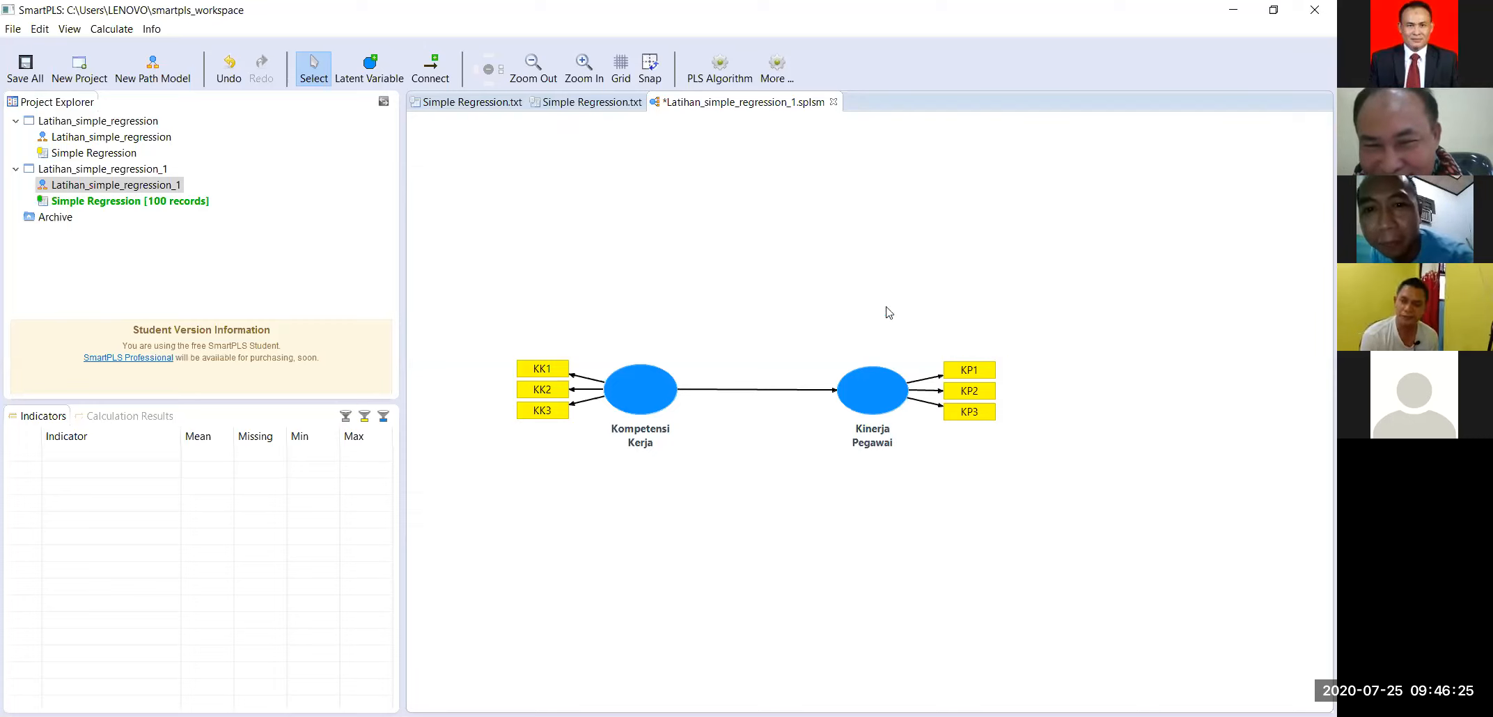
right_click(873, 385)
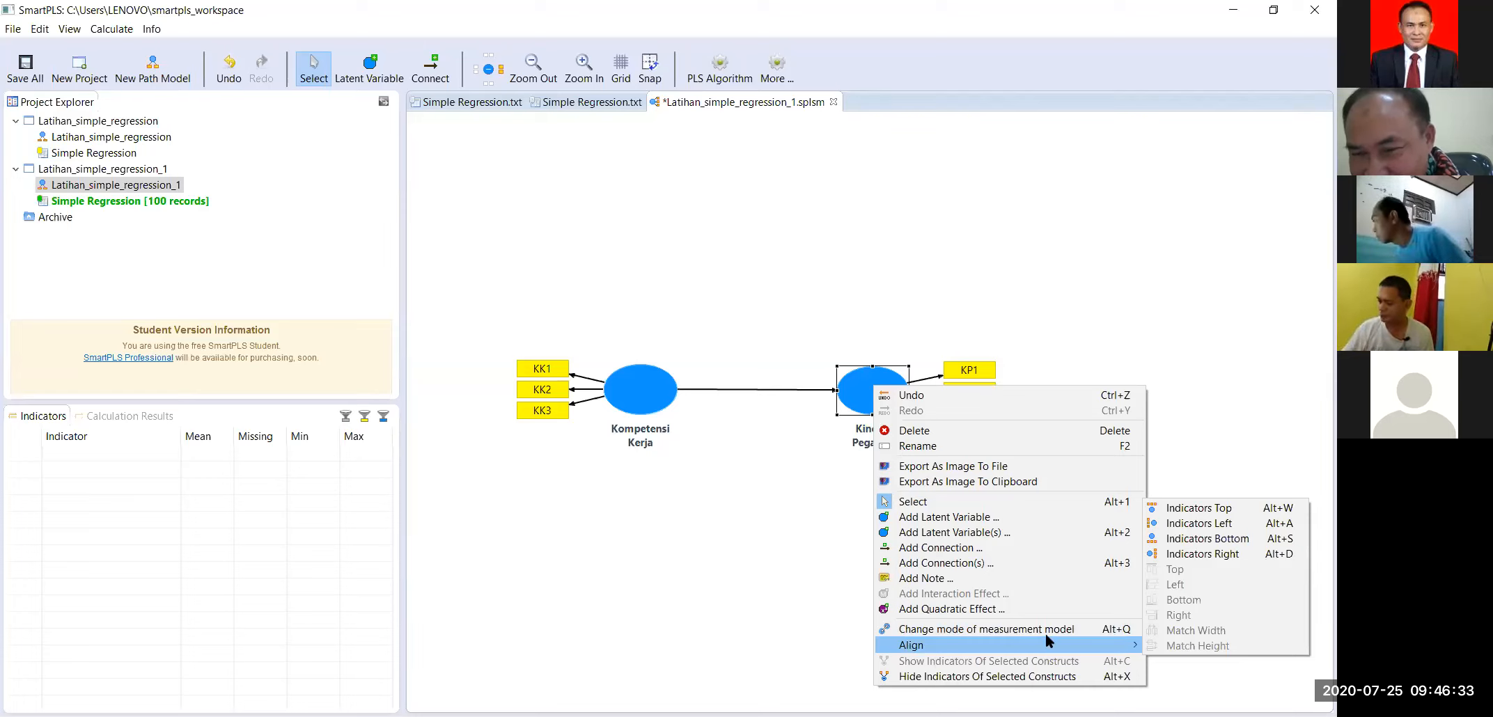
click(1194, 553)
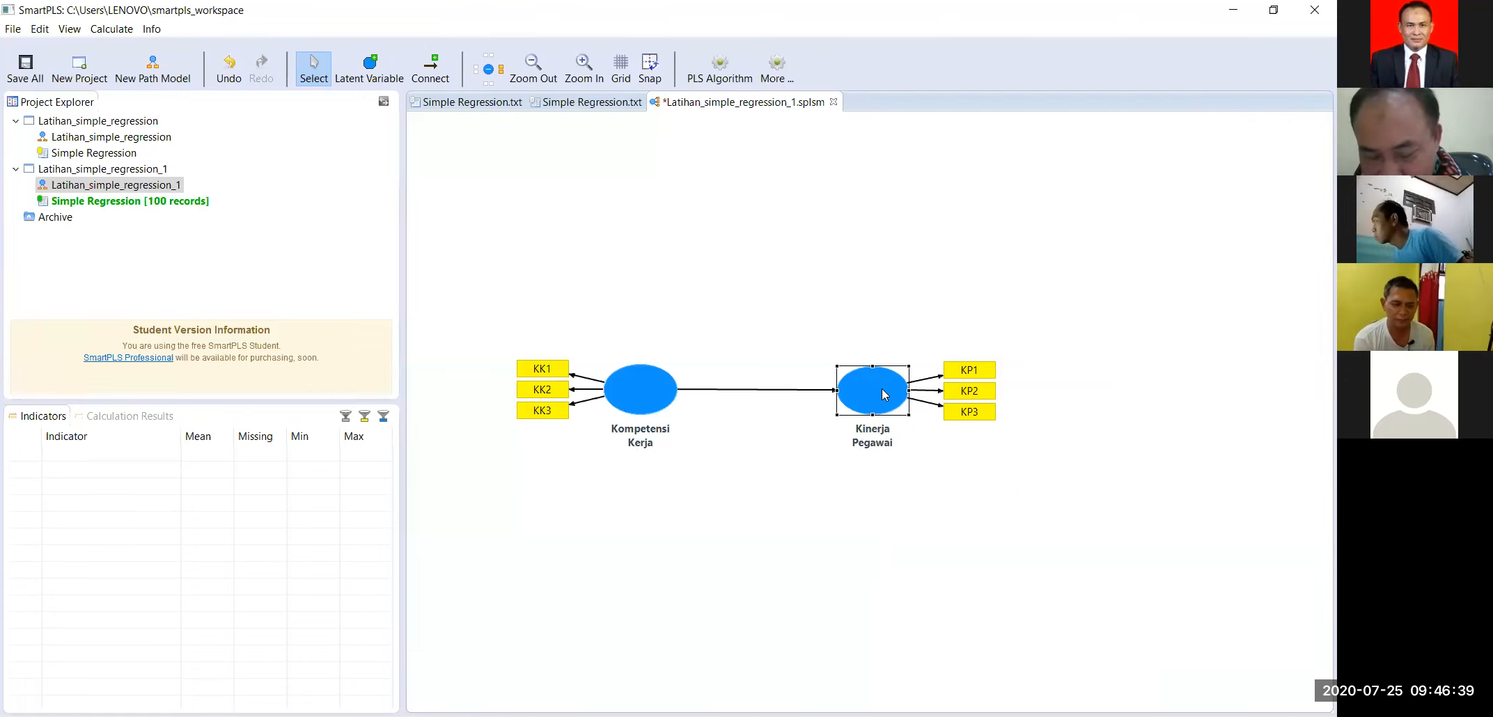
Step: Align the indicators of Kinerja Pegawai in a row below the variable
right_click(883, 390)
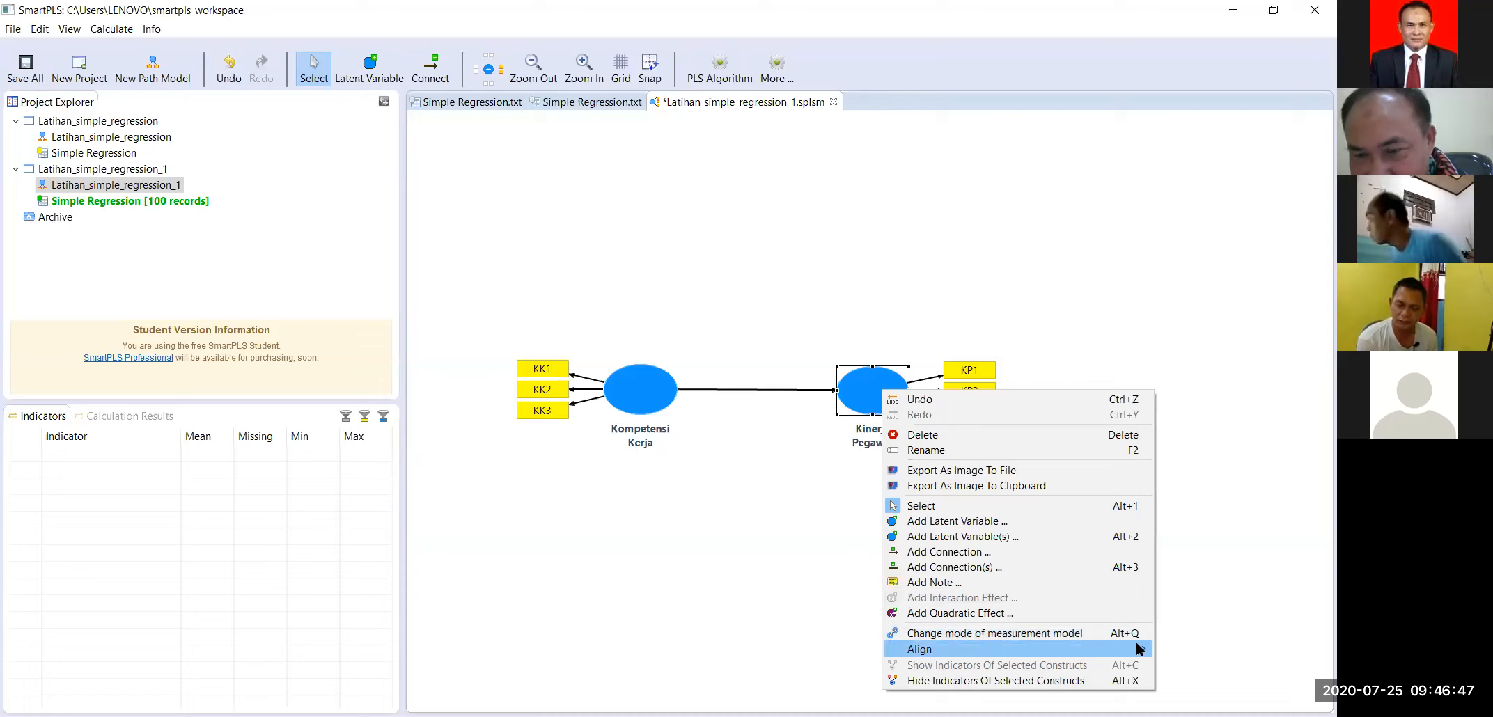
mouse_move(1135, 641)
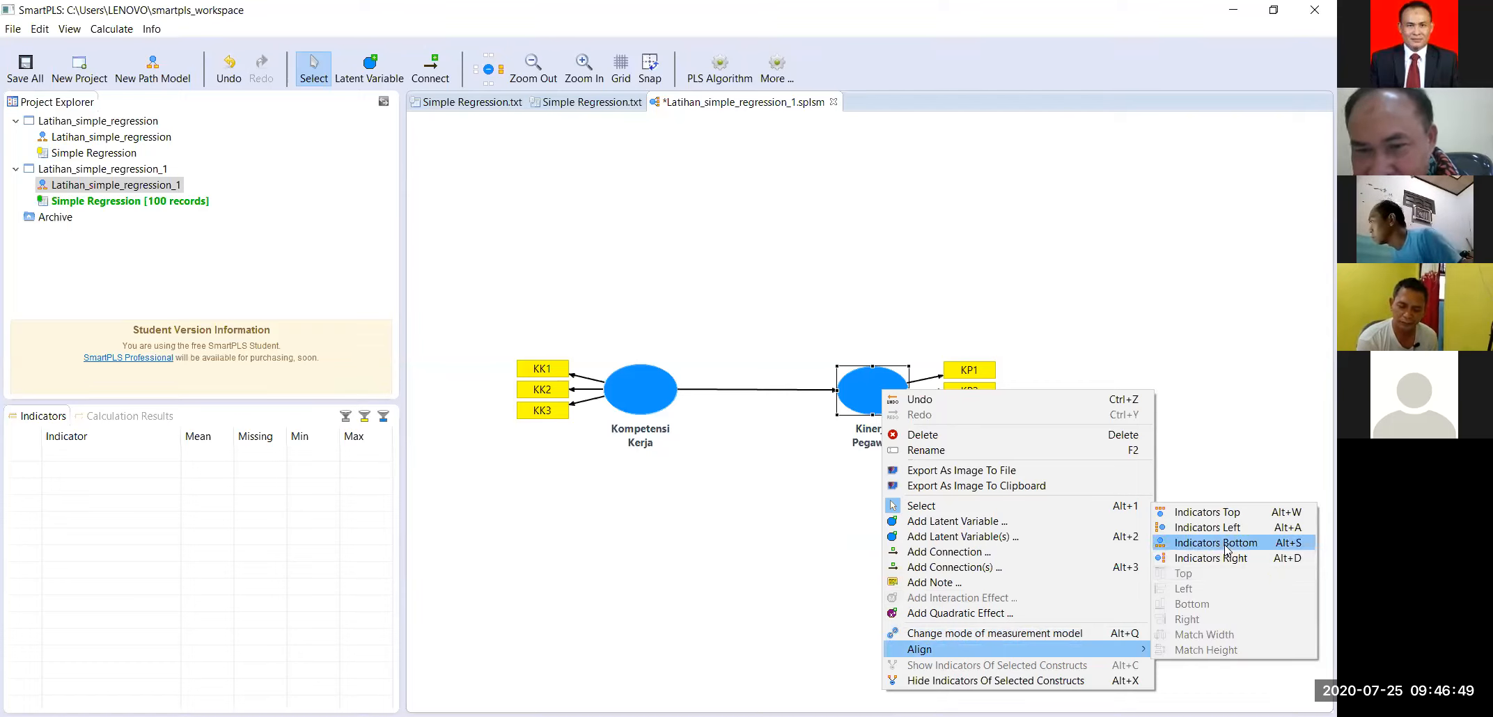
click(1224, 544)
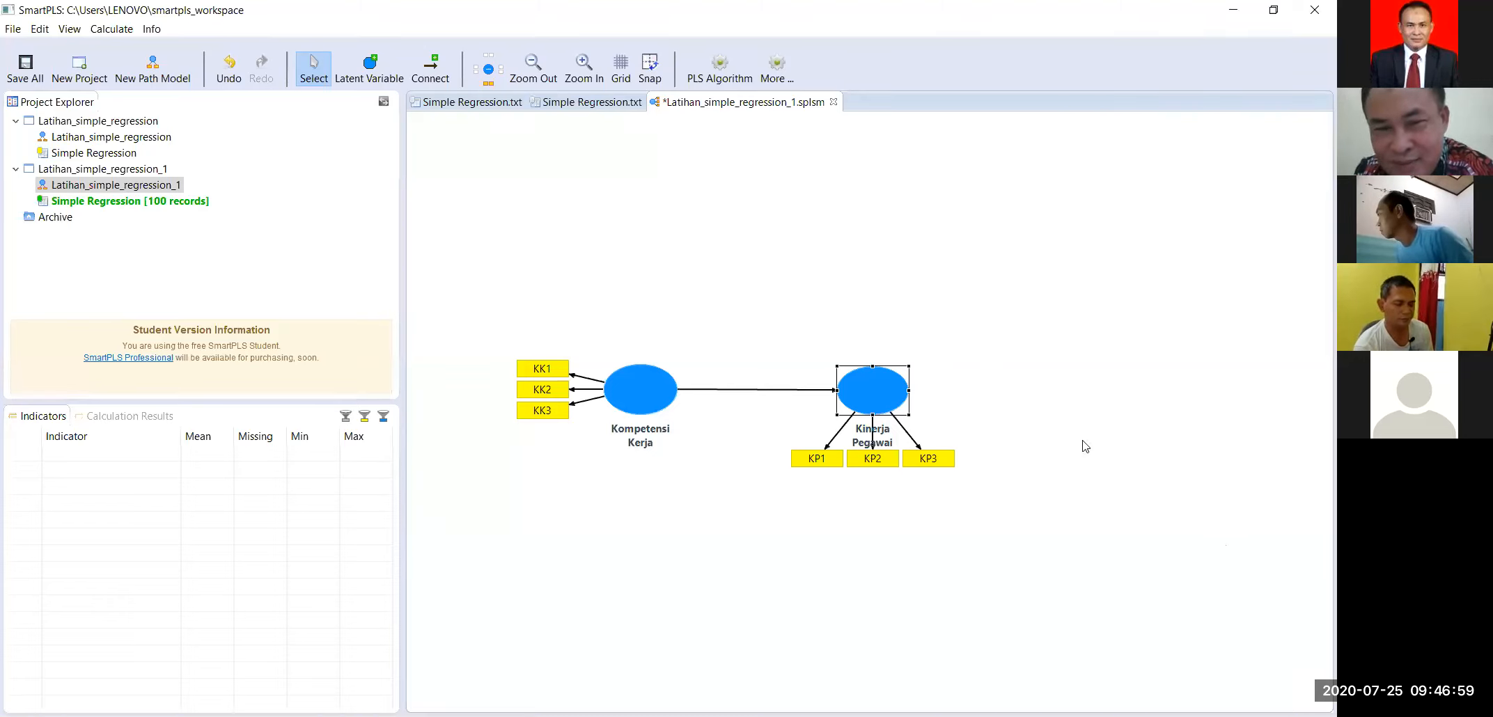
Step: Align KP1, KP2 and KP3 back to the right side of Kinerja Pegawai and deselect the variable
right_click(871, 394)
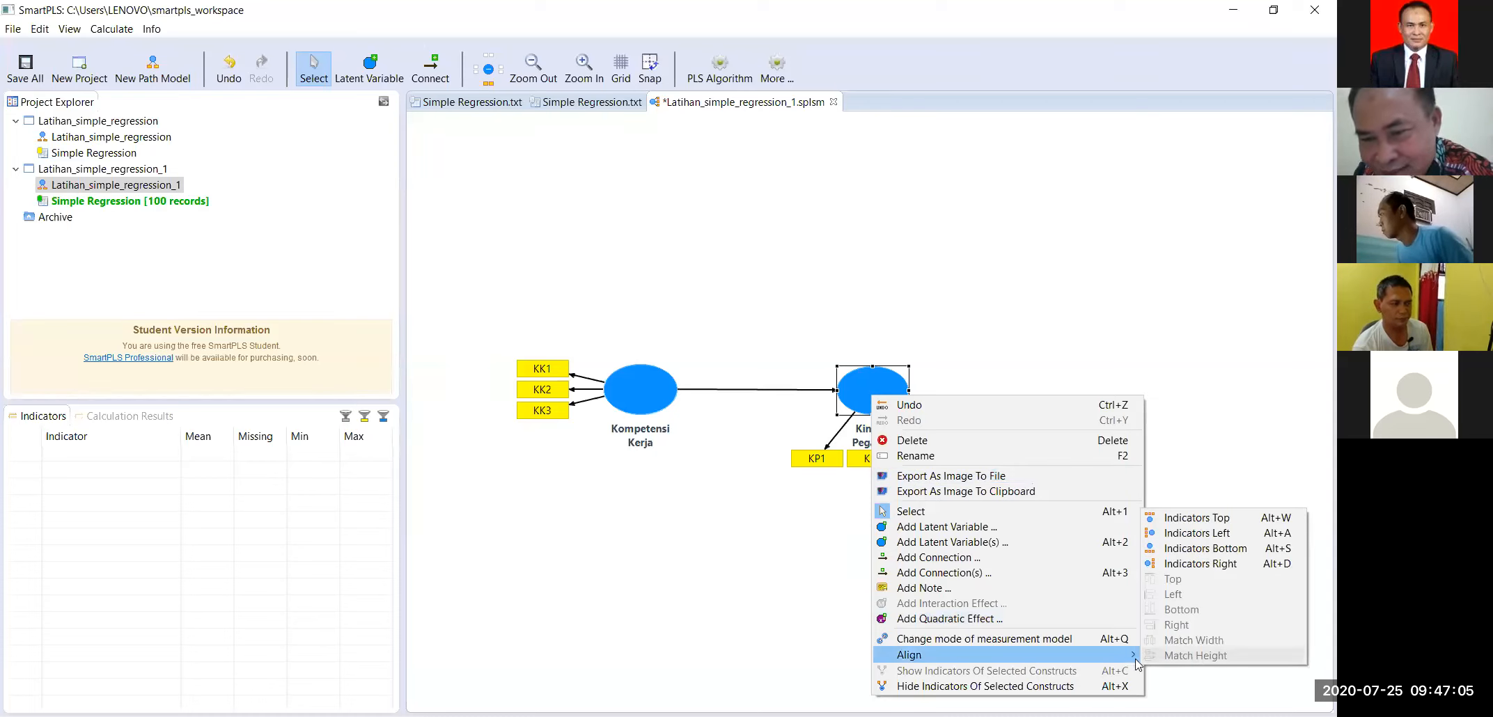
click(1206, 566)
click(981, 553)
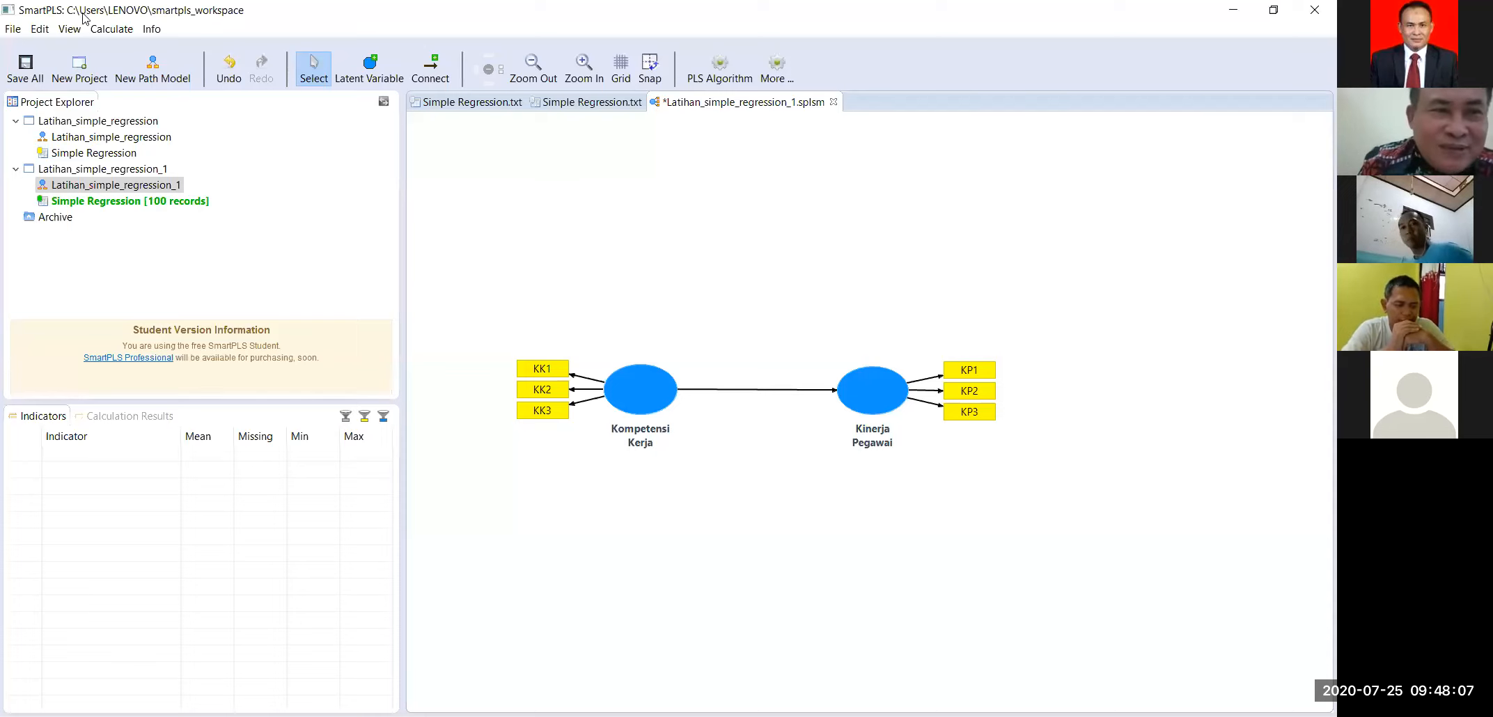
click(106, 28)
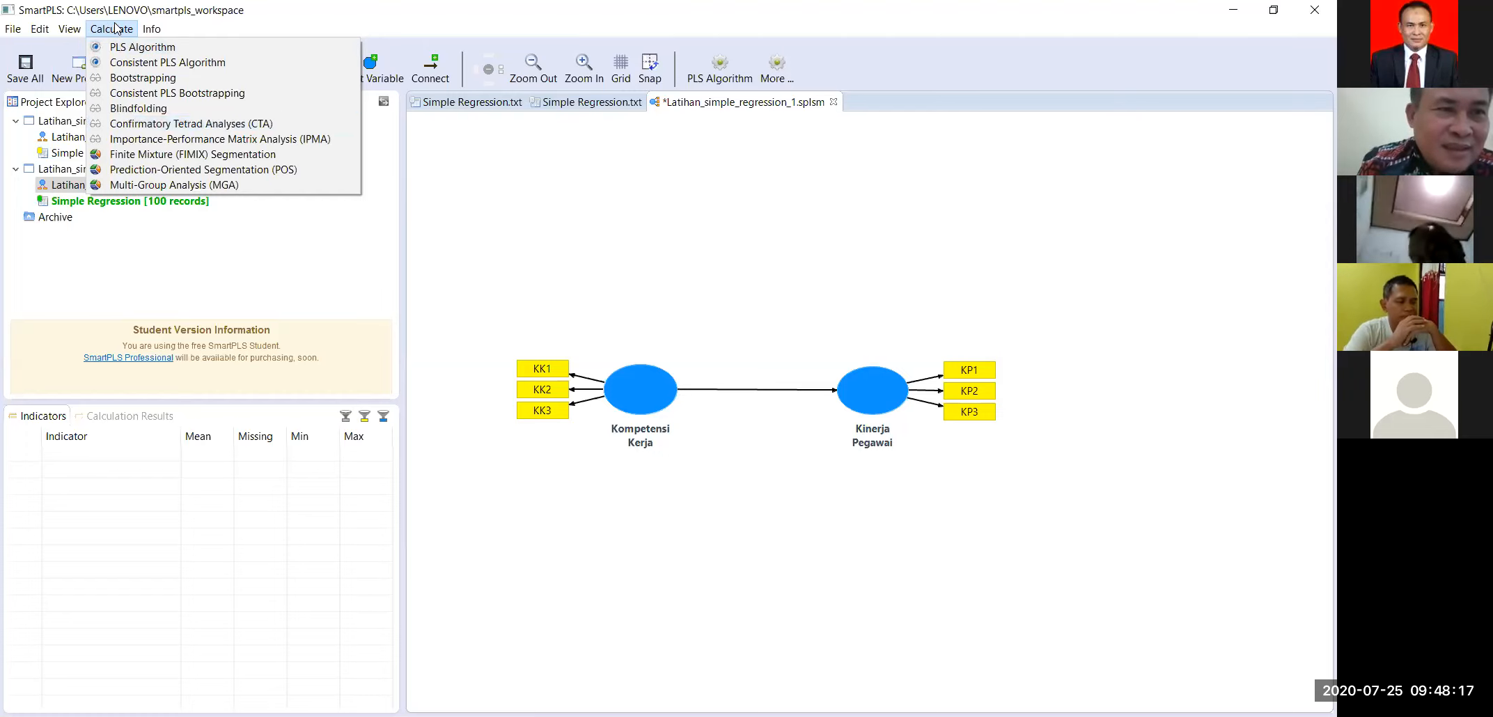
click(117, 28)
click(117, 28)
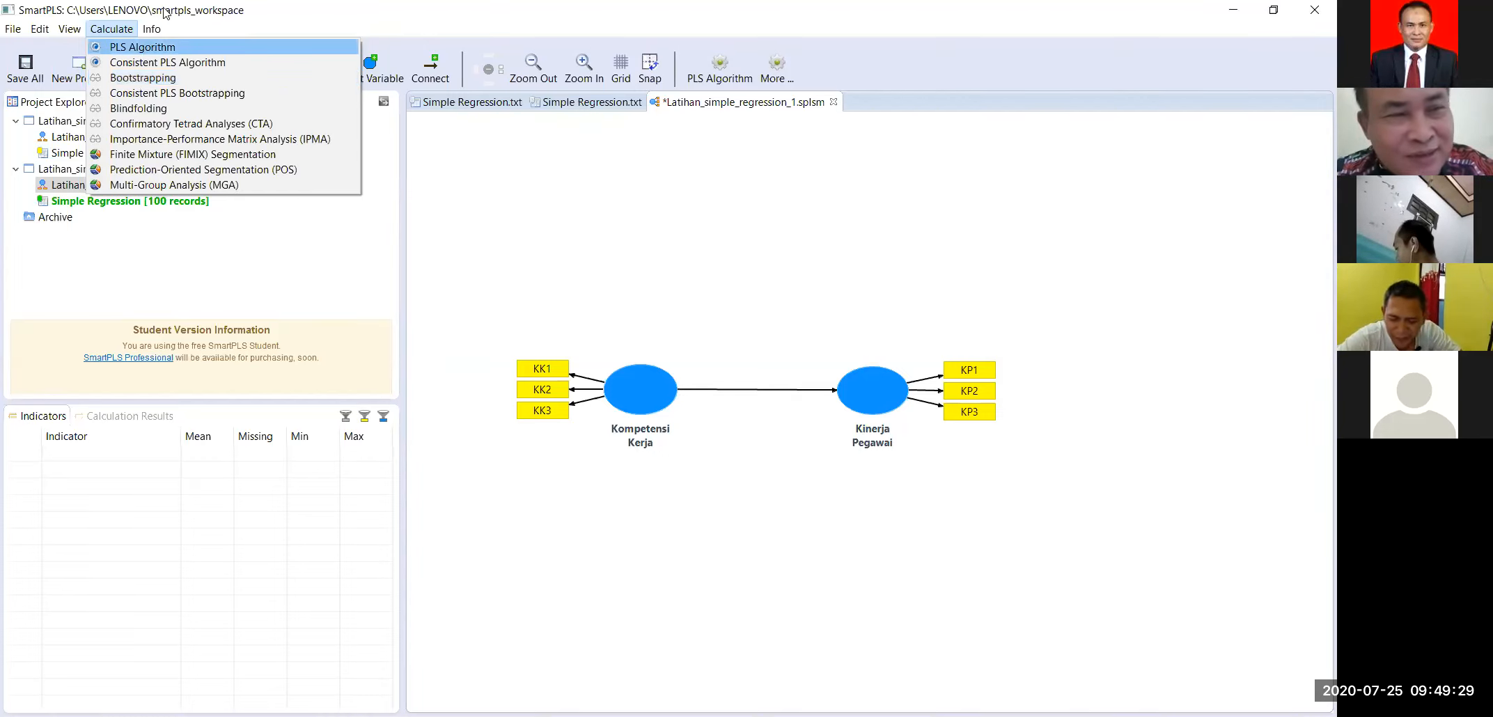
mouse_move(111, 31)
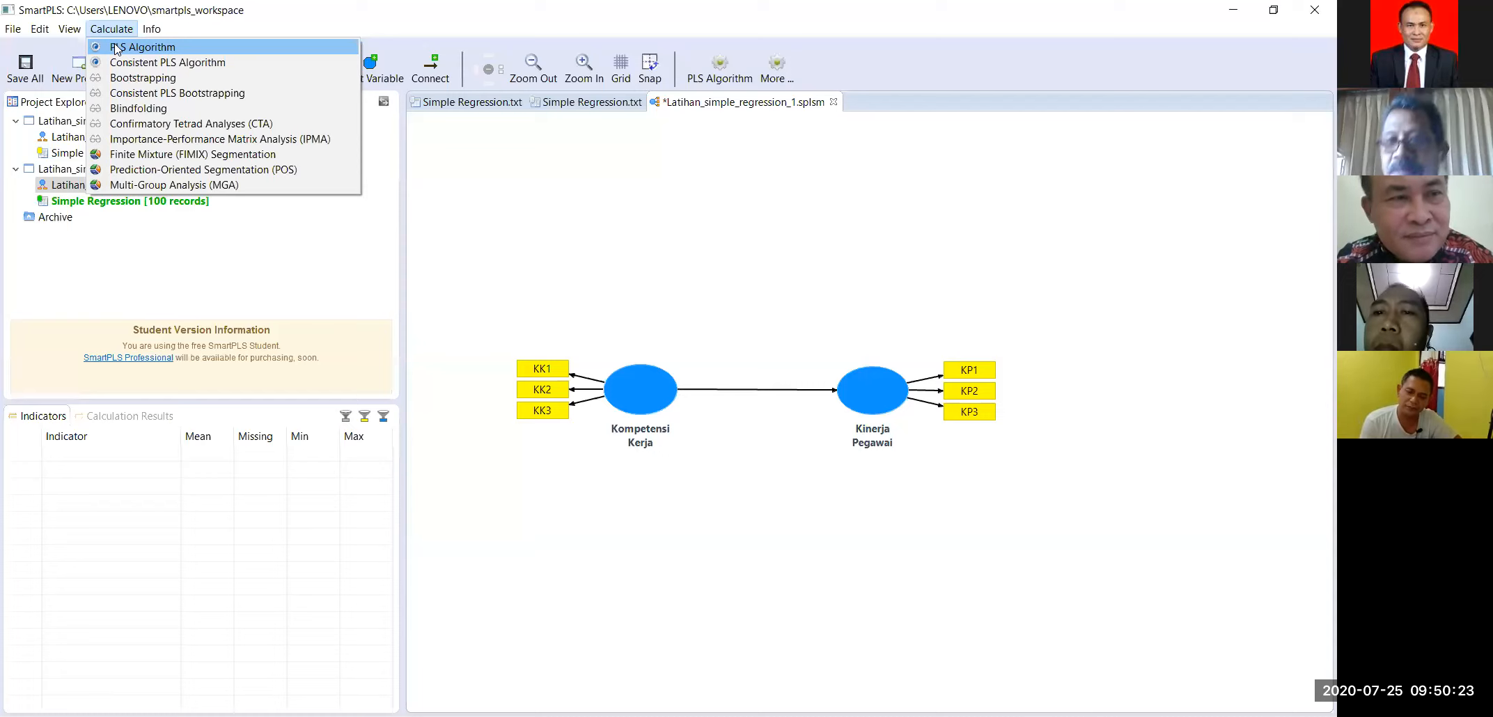
click(735, 375)
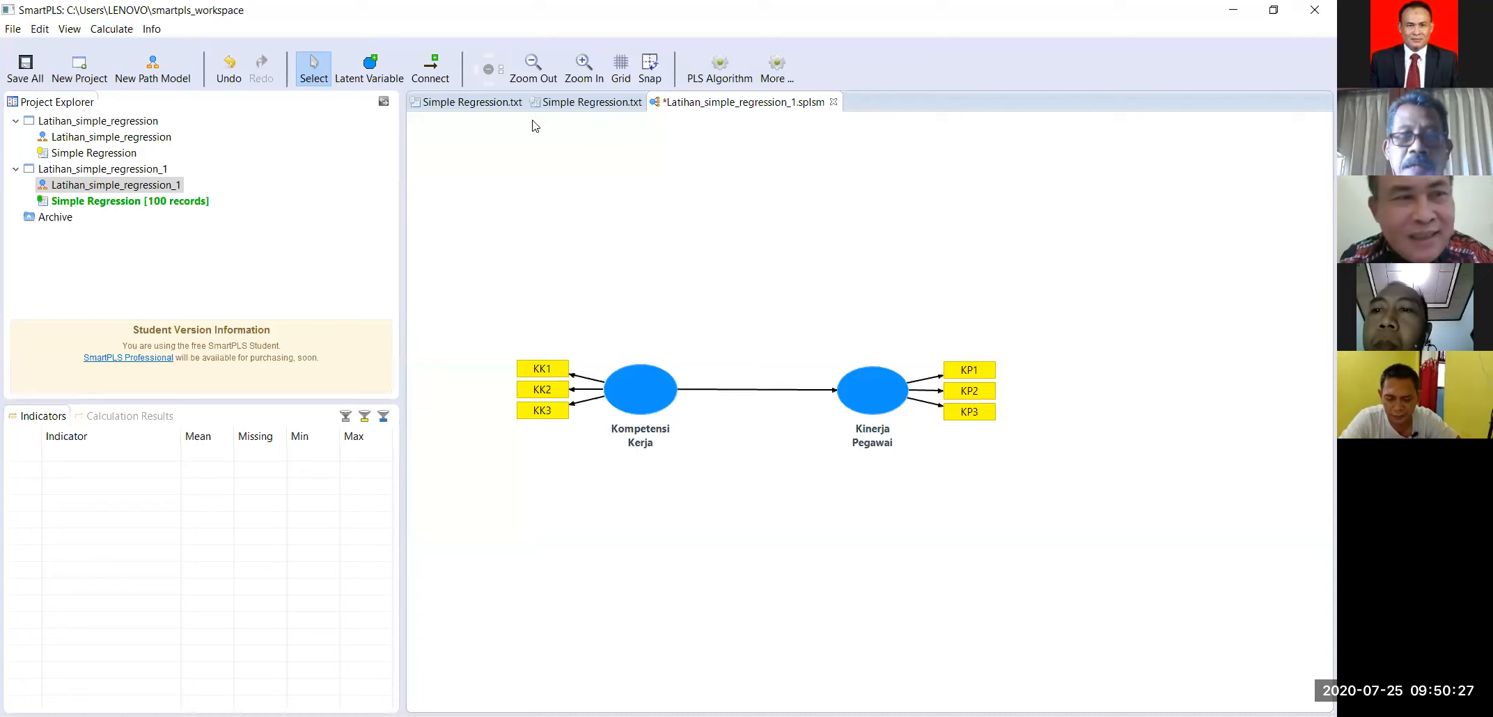
Step: Open the PLS Algorithm setup for the model and set the maximum iterations to 500
click(103, 33)
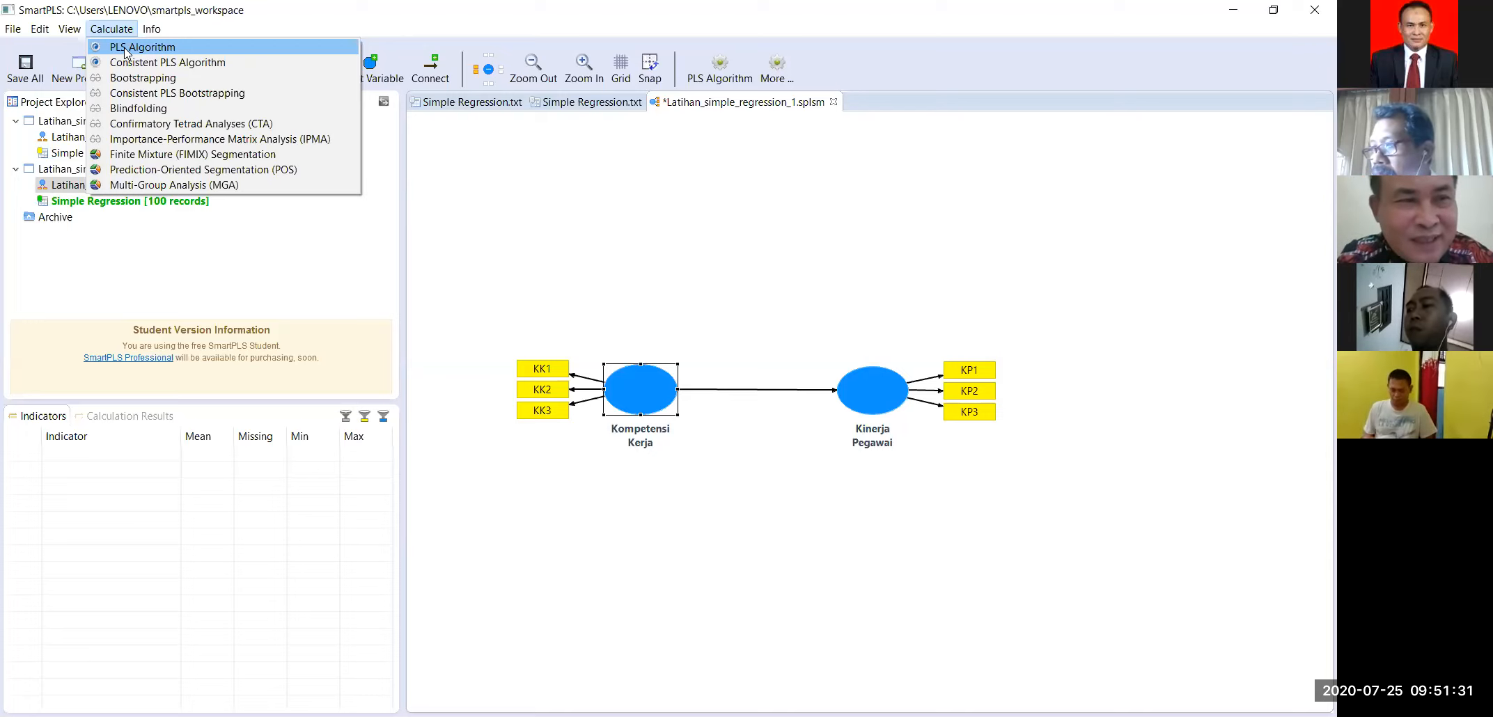
click(128, 50)
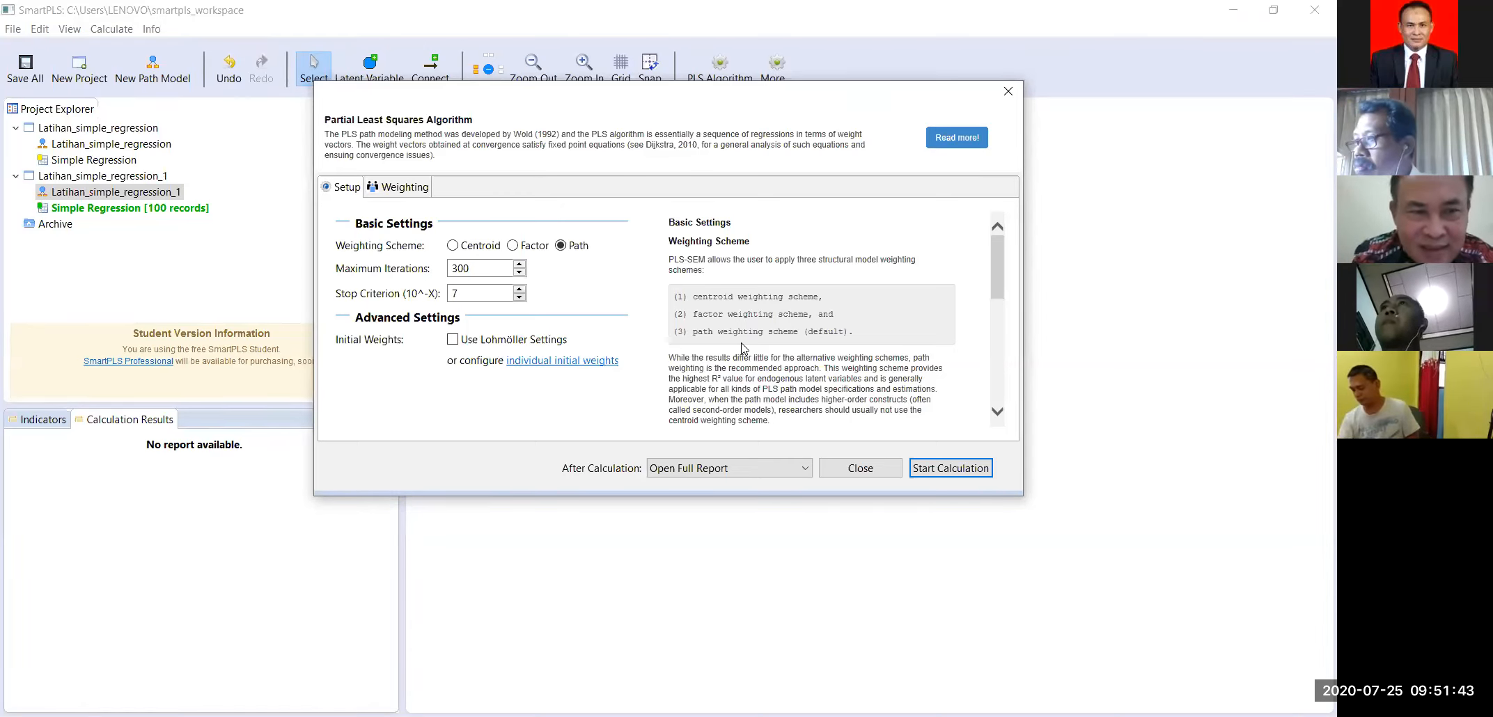
click(521, 264)
text(500)
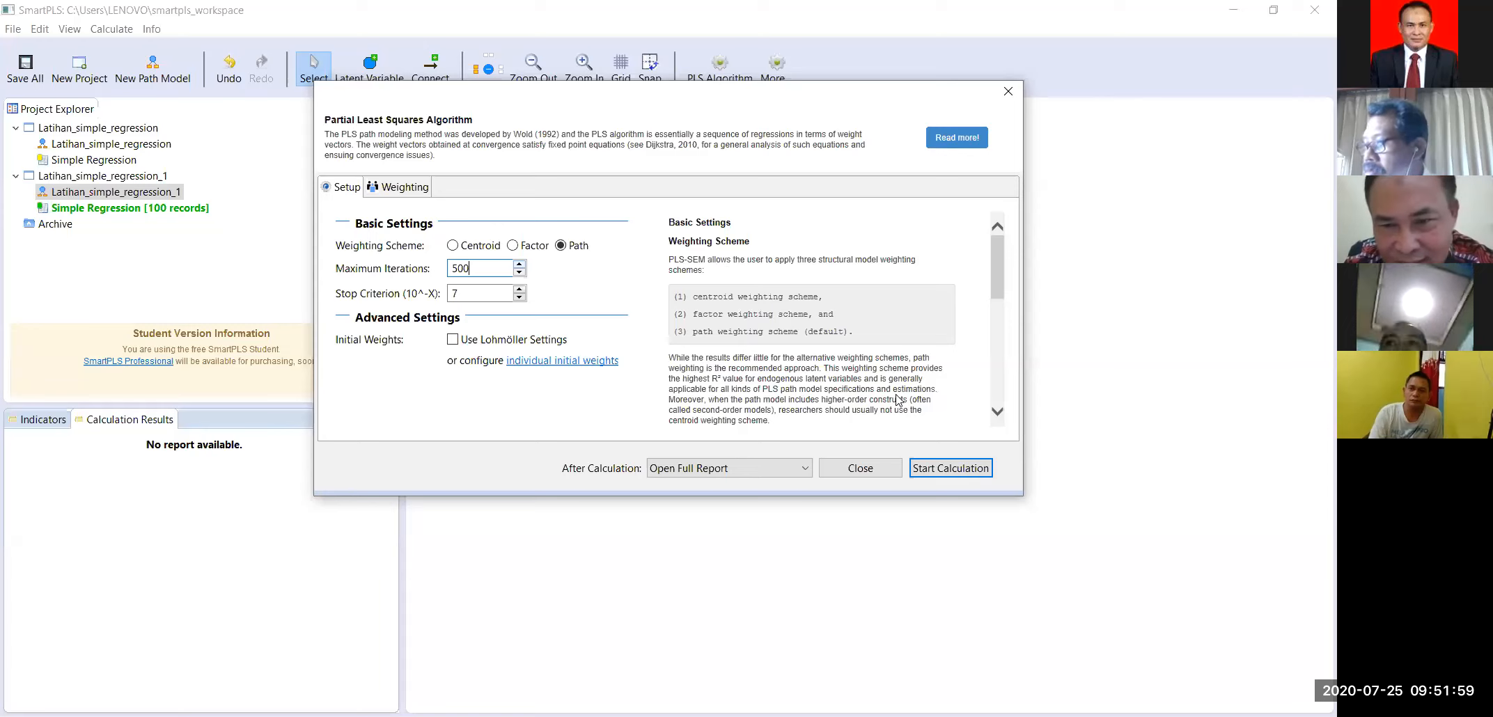
Step: Run the PLS Algorithm calculation and view its results on the Latihan_simple_regression_1 path model
click(953, 471)
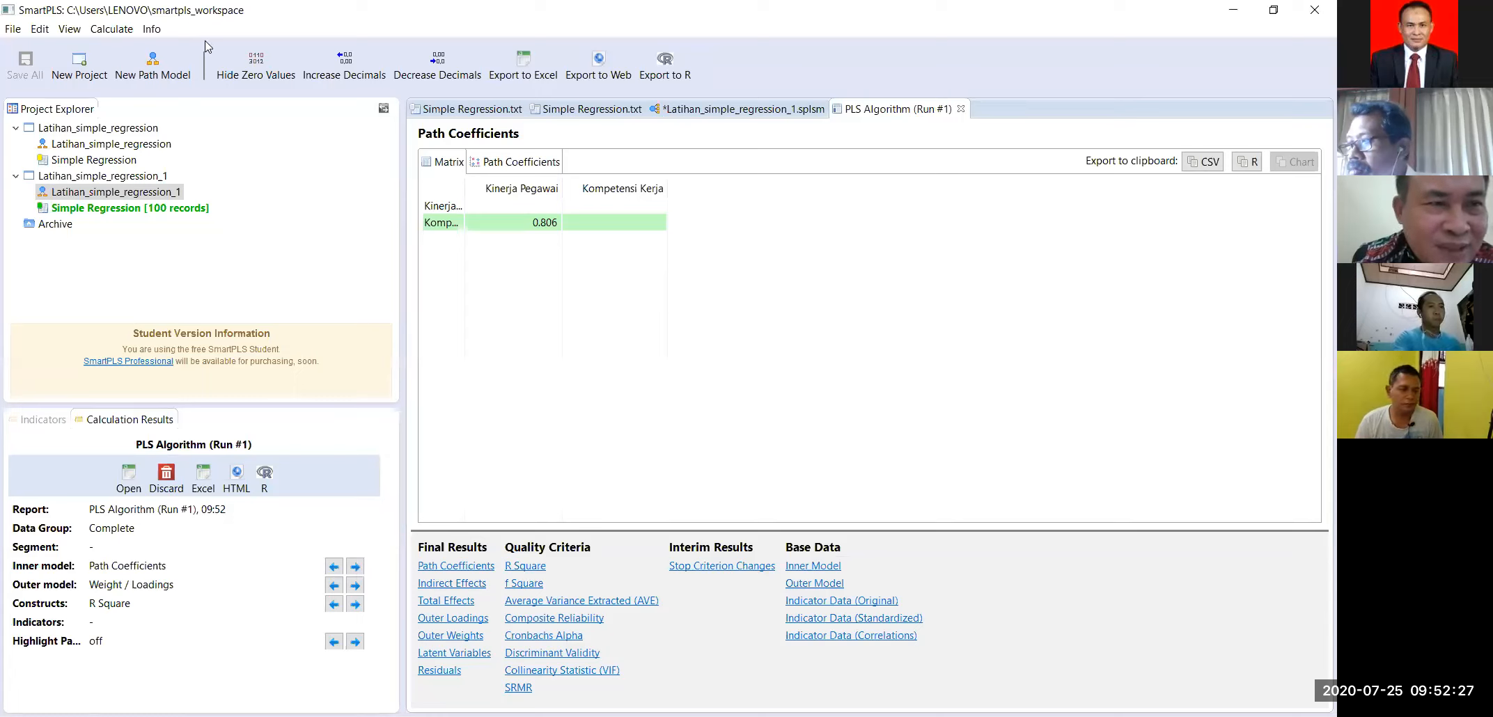
click(116, 29)
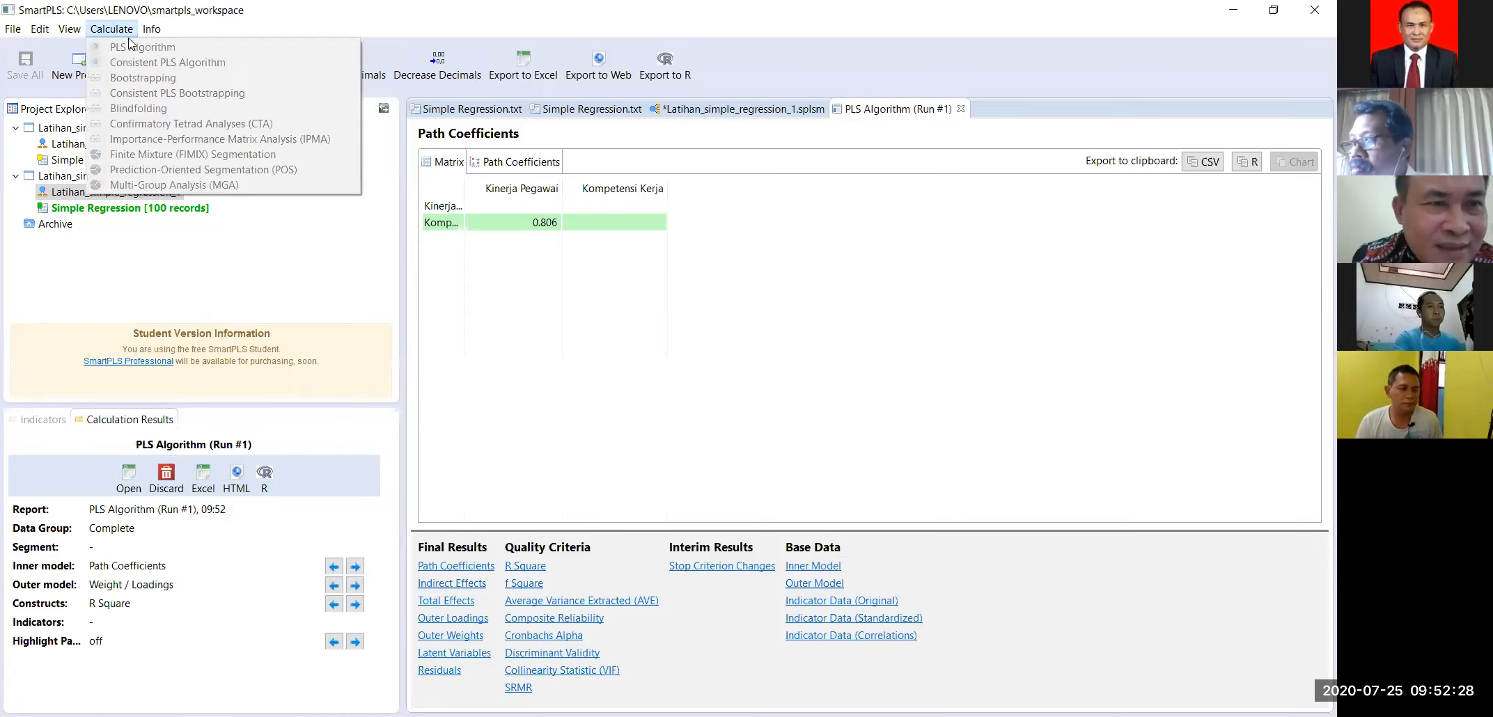
click(675, 100)
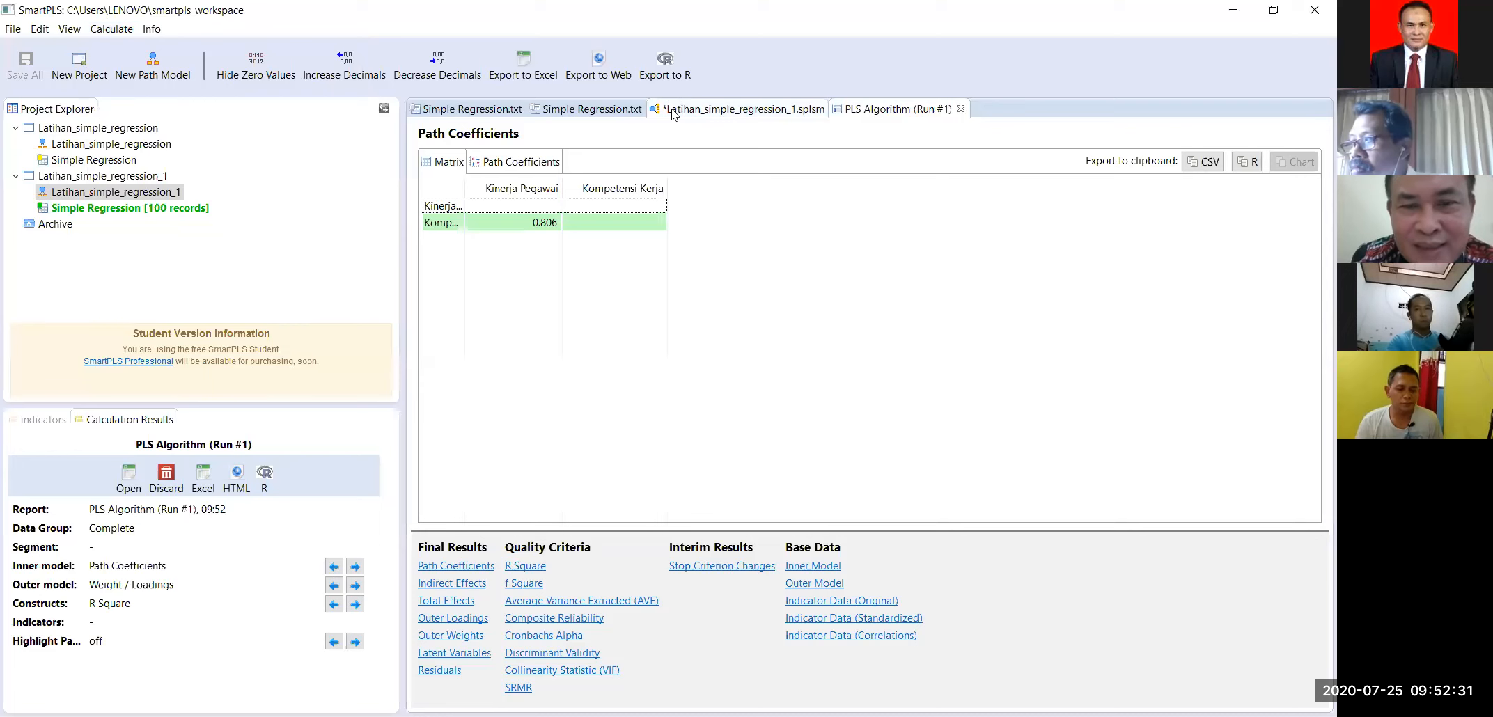
click(674, 112)
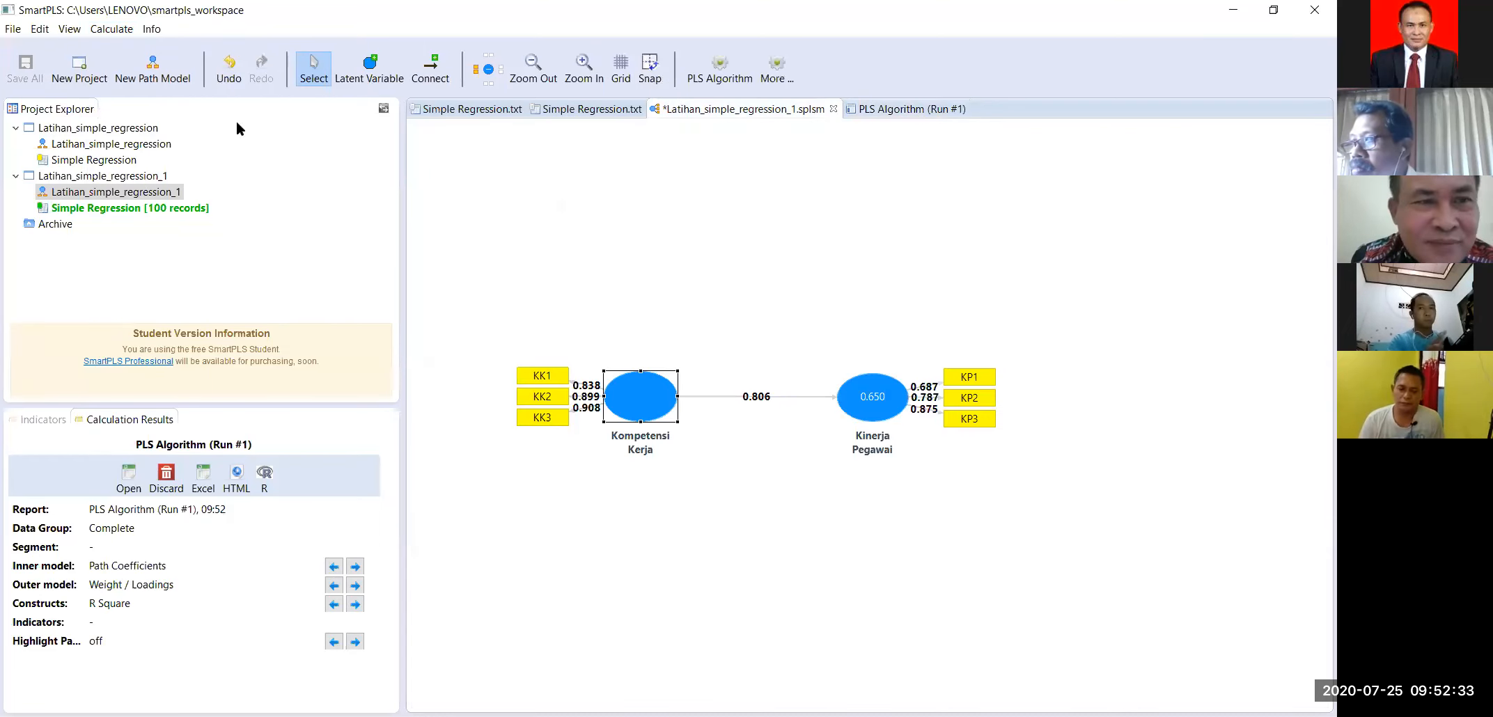
Step: Rerun the PLS Algorithm with the same settings and return to the path model diagram
click(111, 28)
click(118, 49)
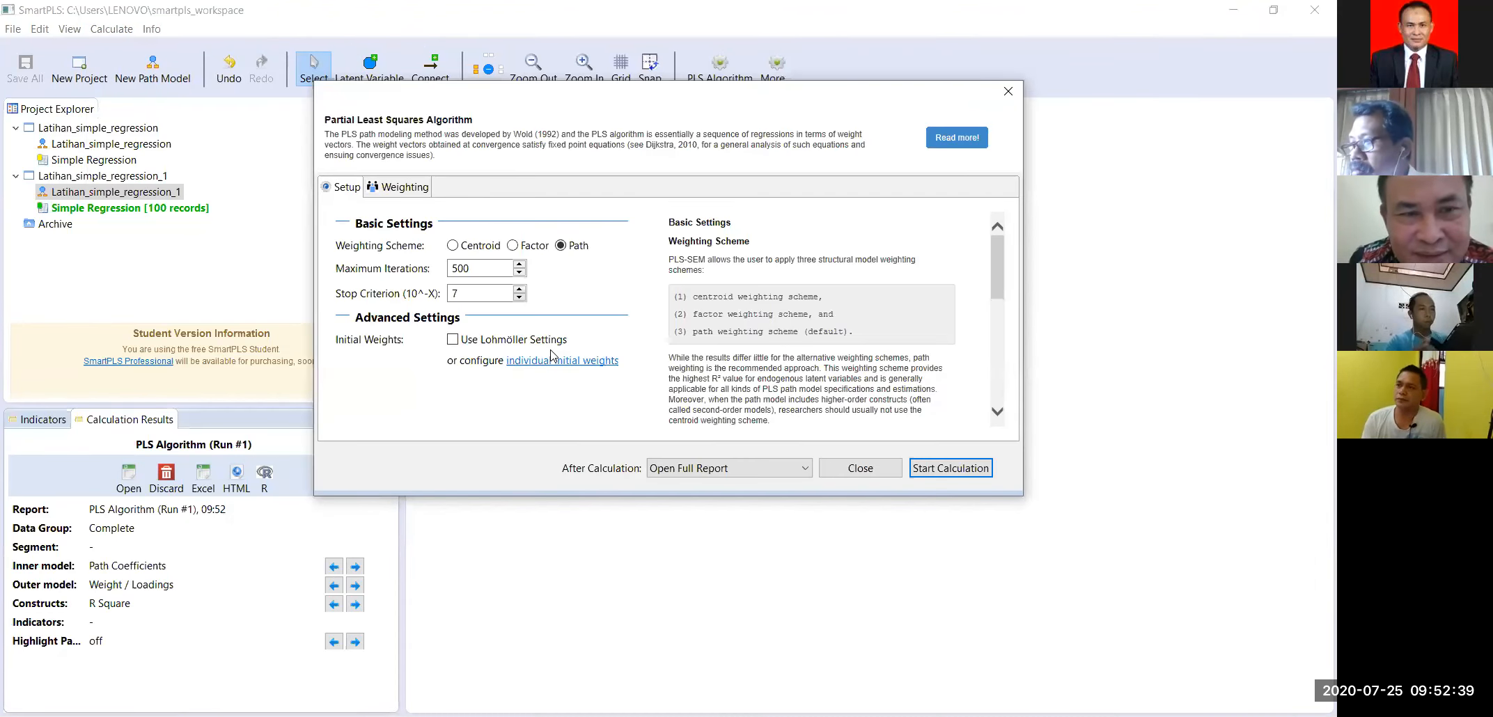
click(940, 477)
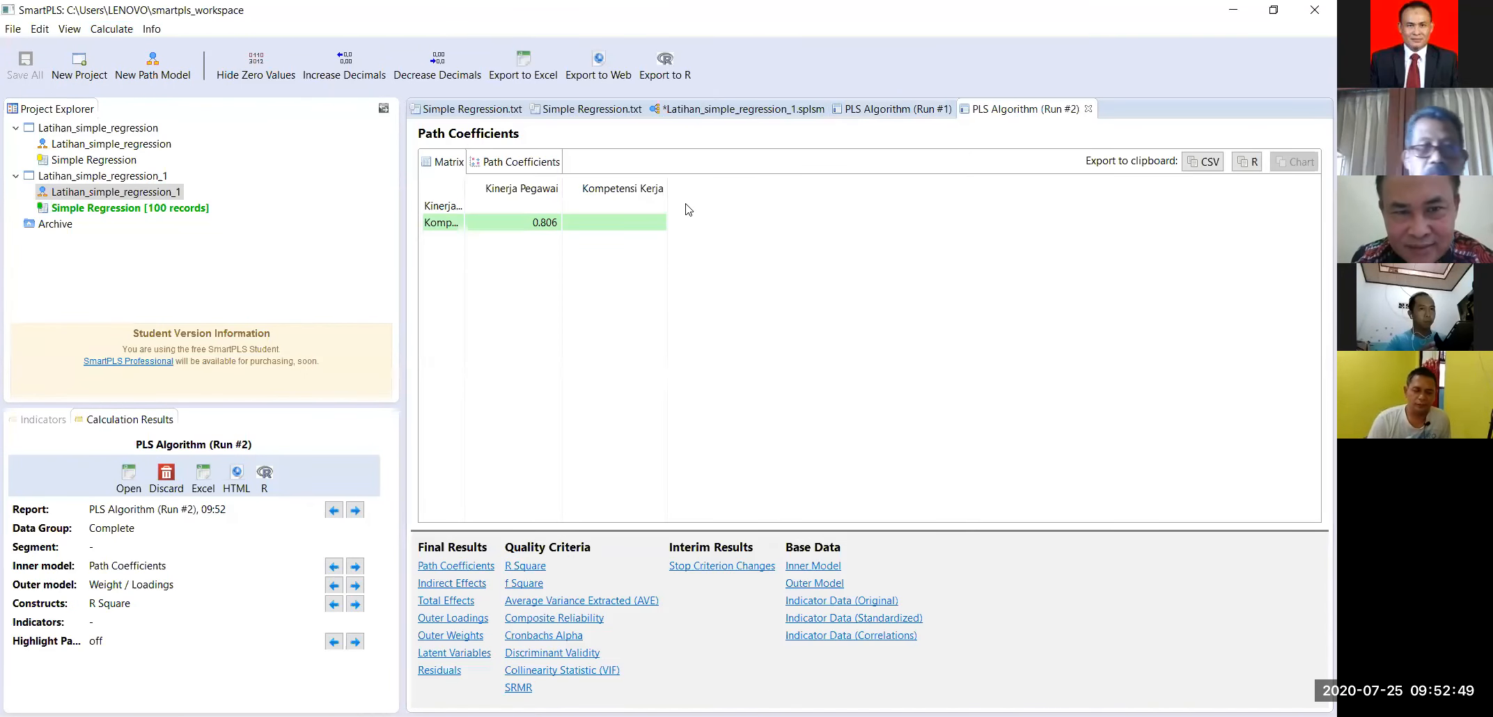
click(723, 108)
click(844, 597)
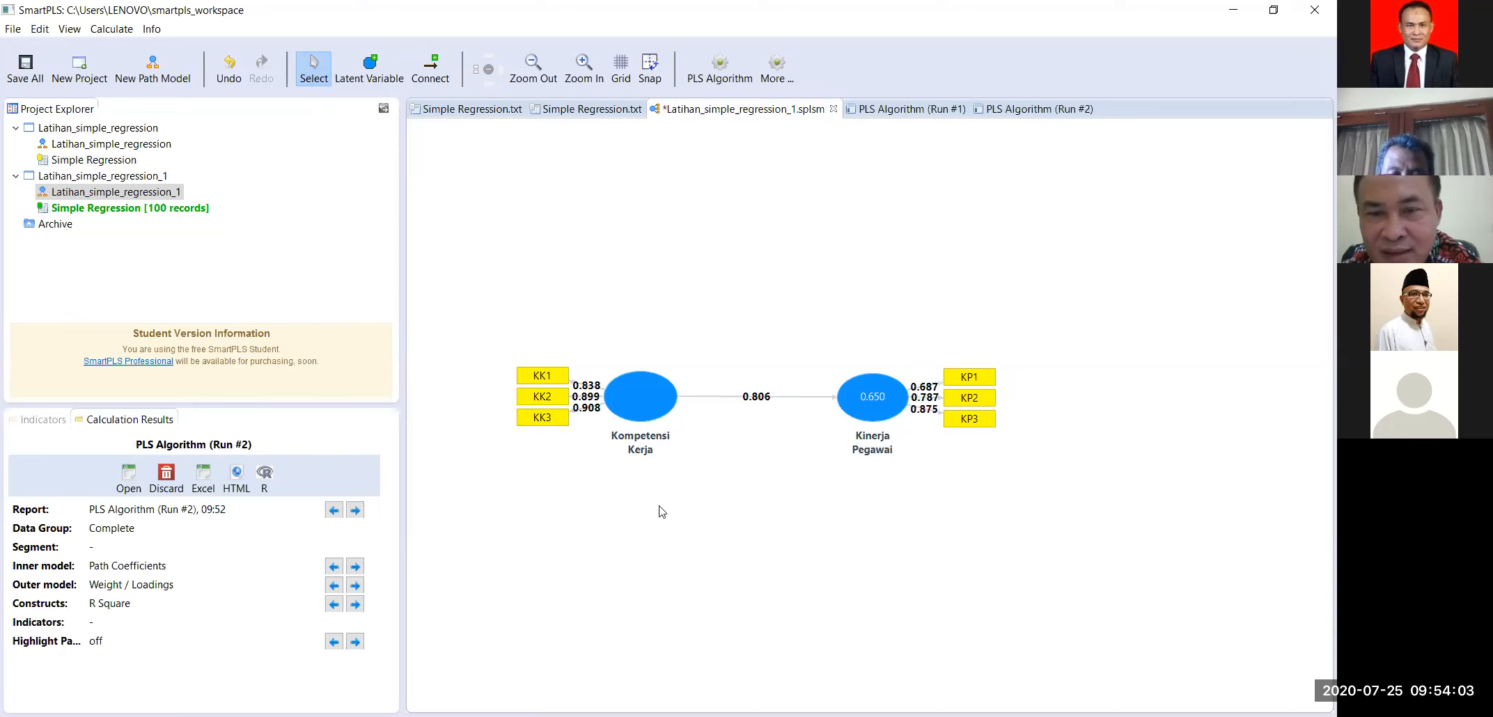
Step: Check the second run's path coefficients and both Simple Regression data files, and return to the path model
click(1008, 110)
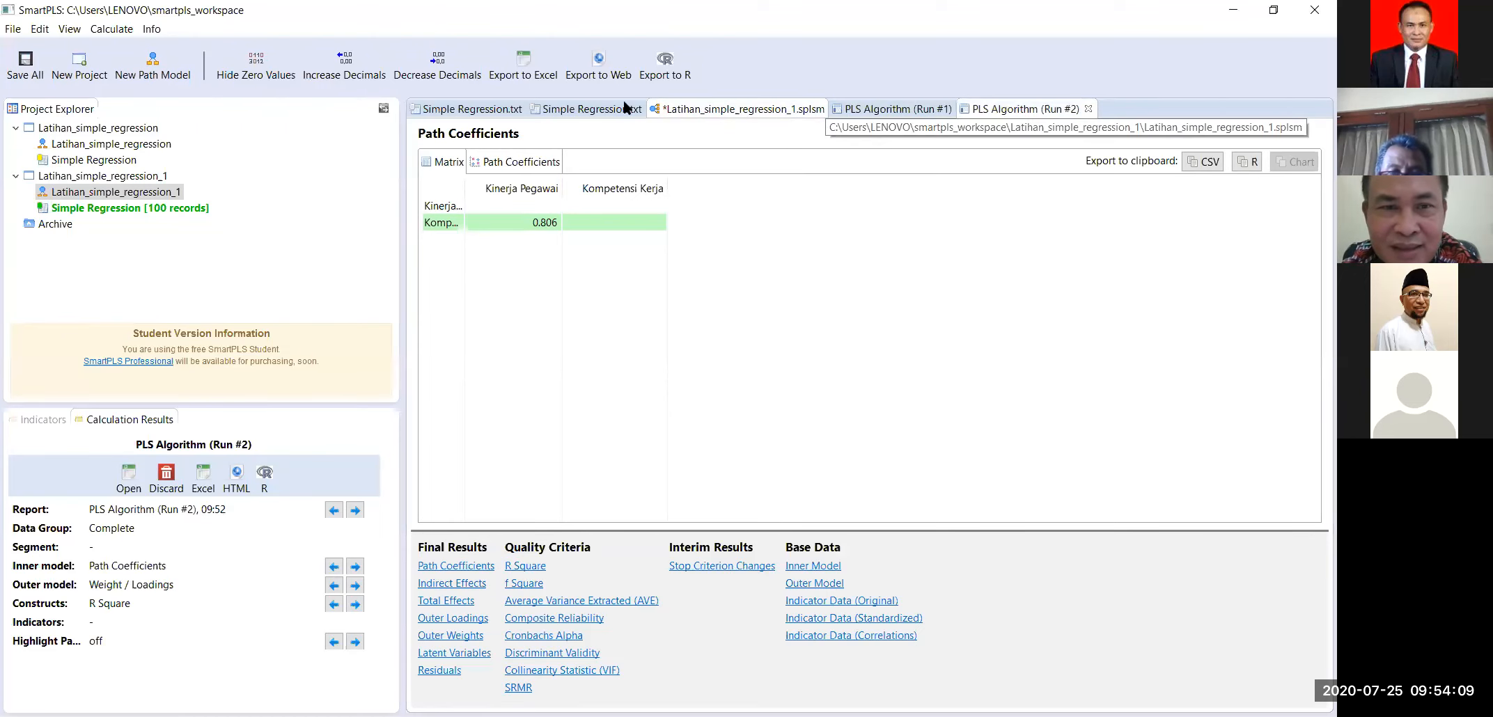
click(596, 110)
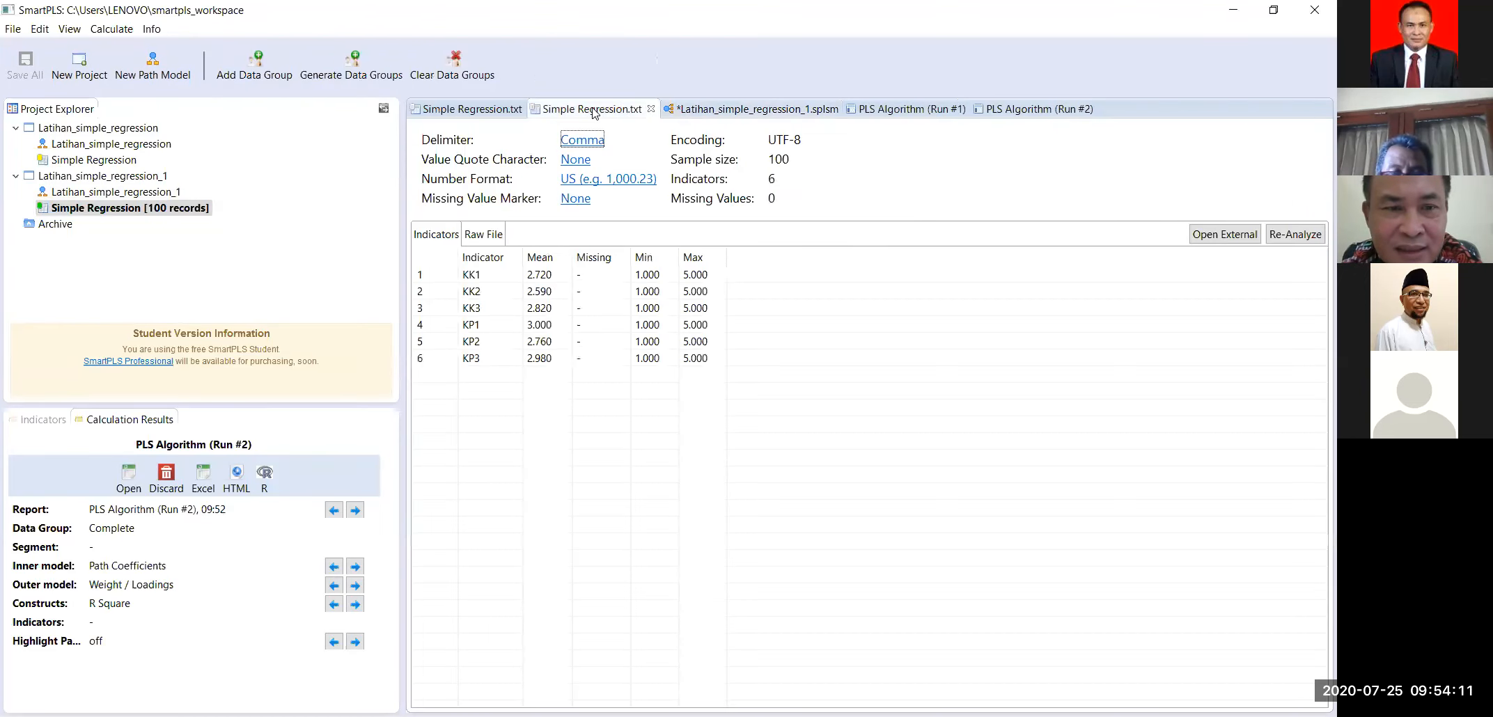
click(479, 110)
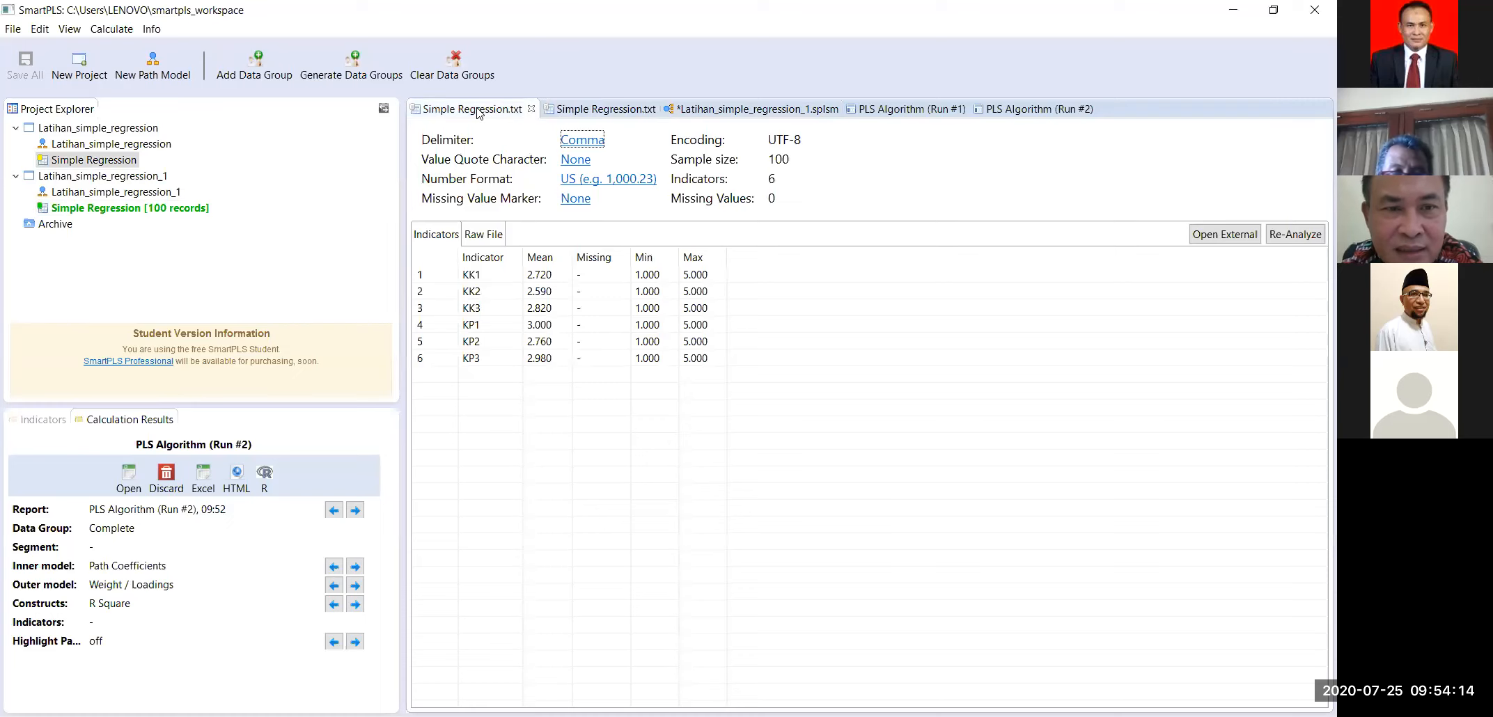
click(731, 110)
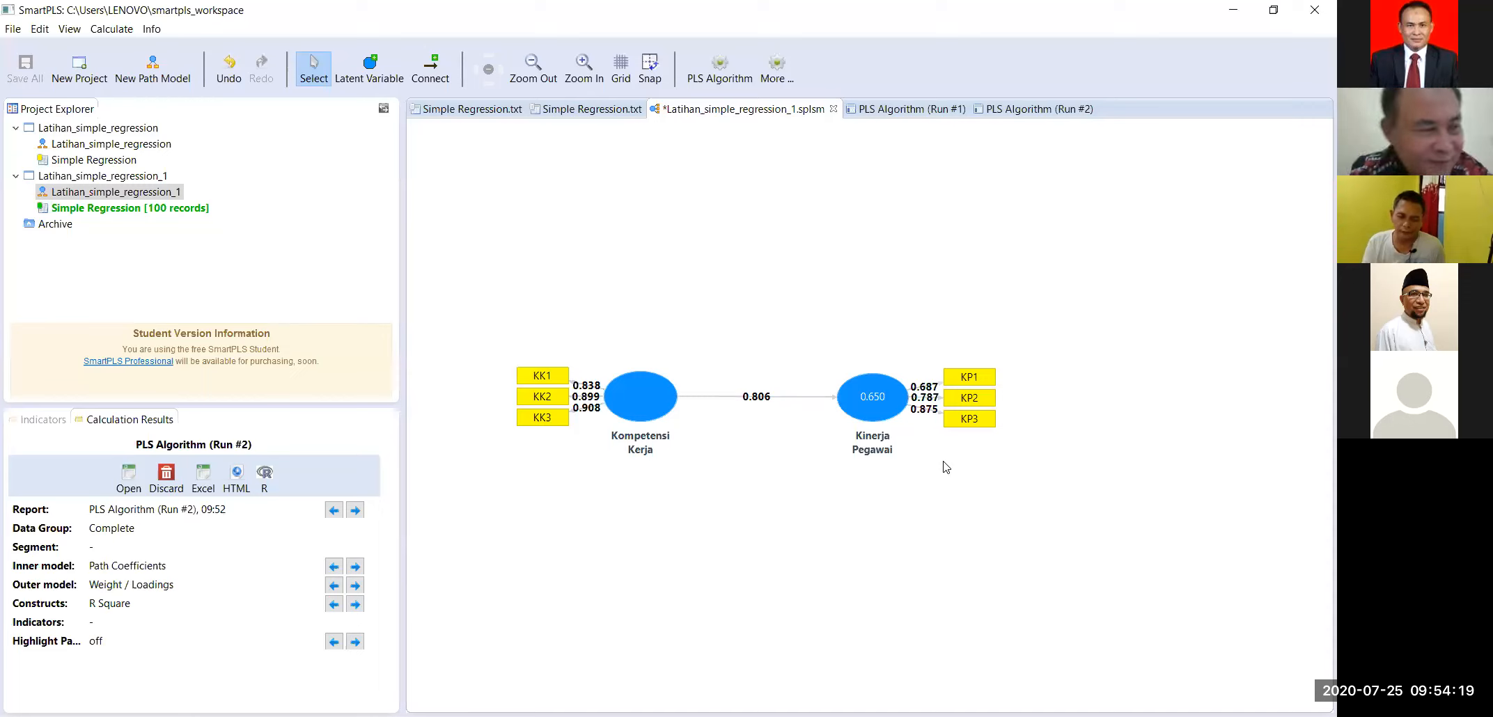
Step: Delete indicator KP1 from Kinerja Pegawai, rerun the PLS Algorithm, and view the results on the path model
click(988, 387)
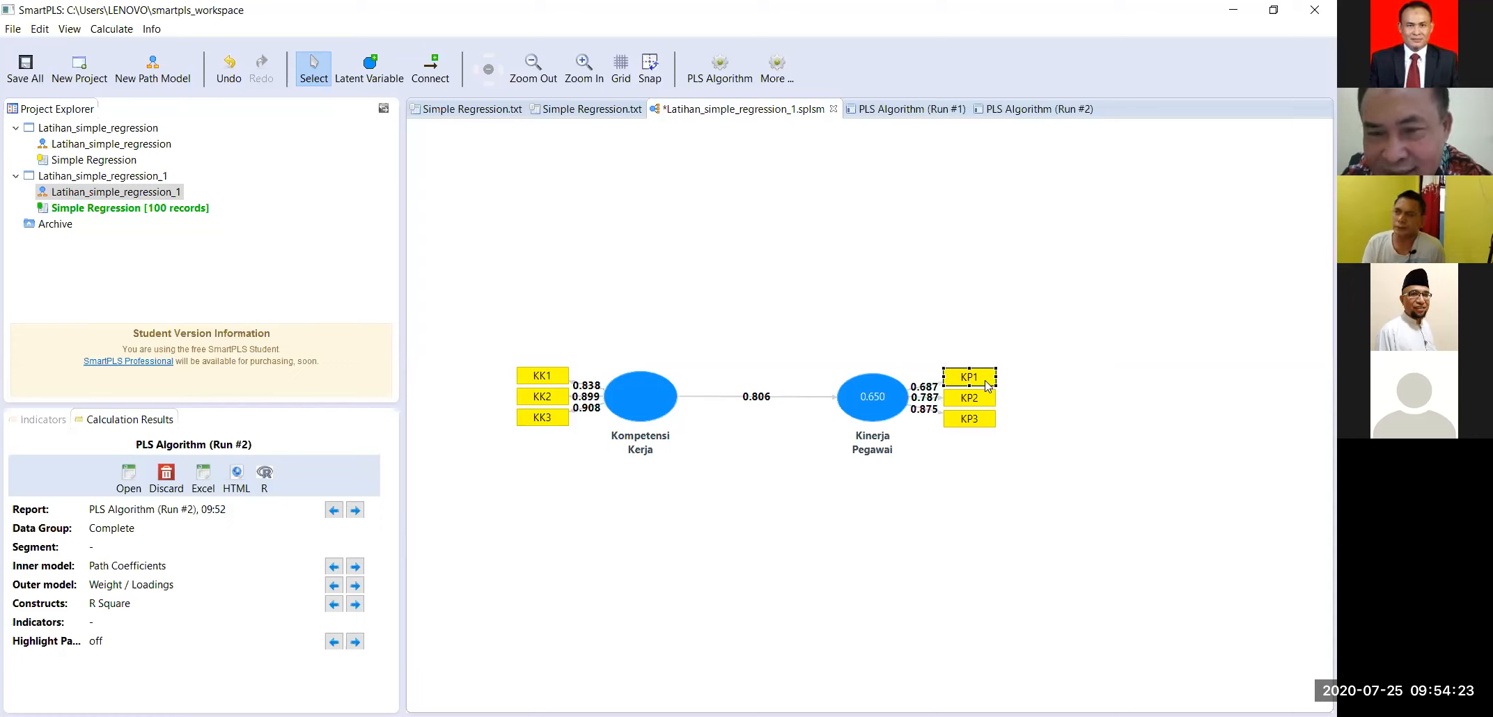
key(Delete)
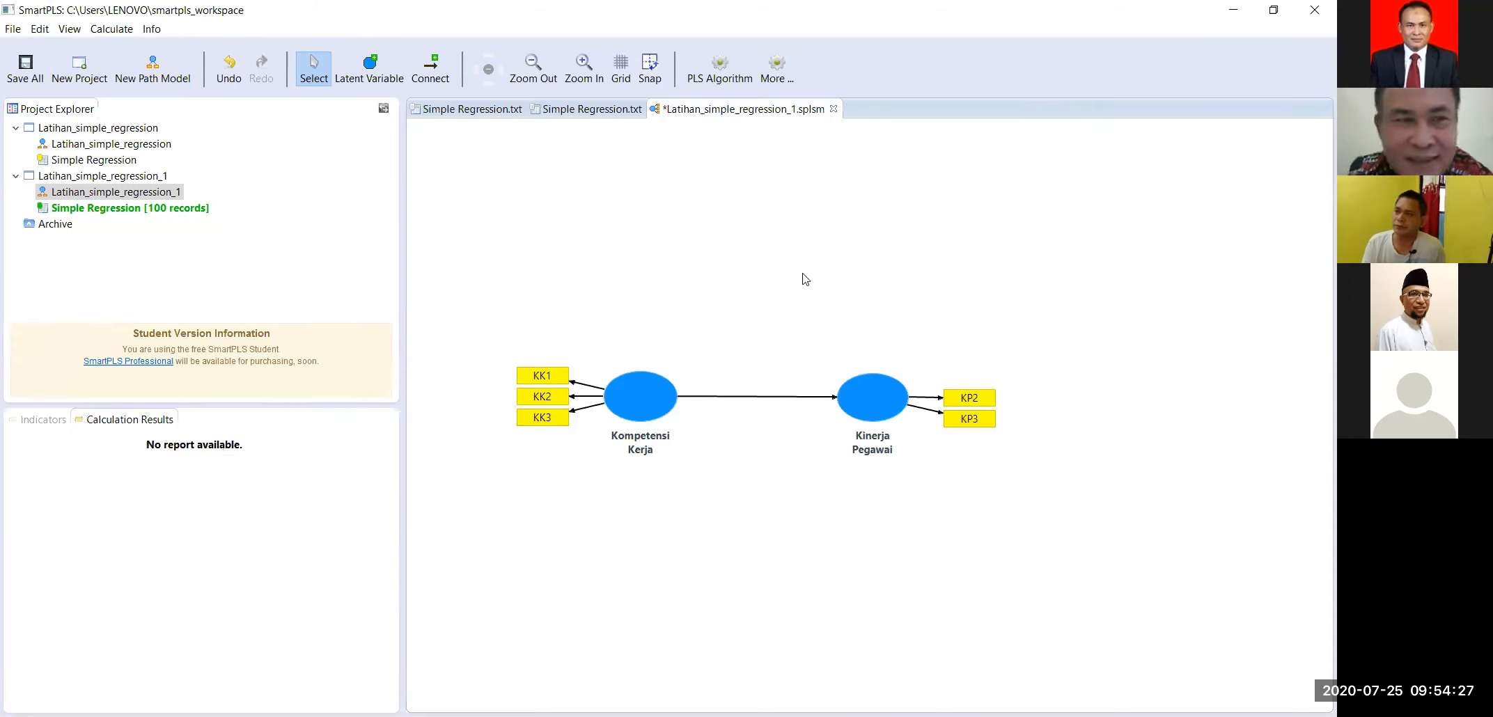
click(99, 31)
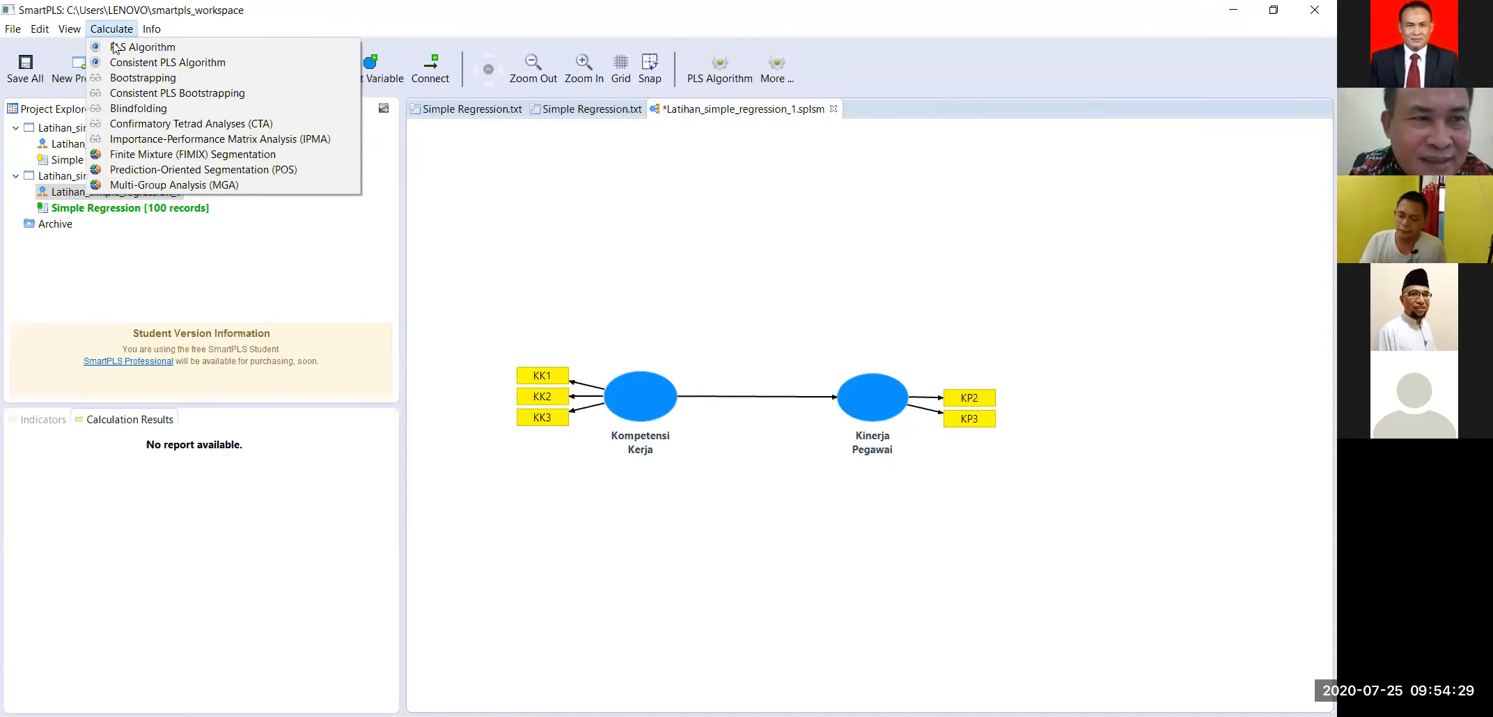
click(116, 47)
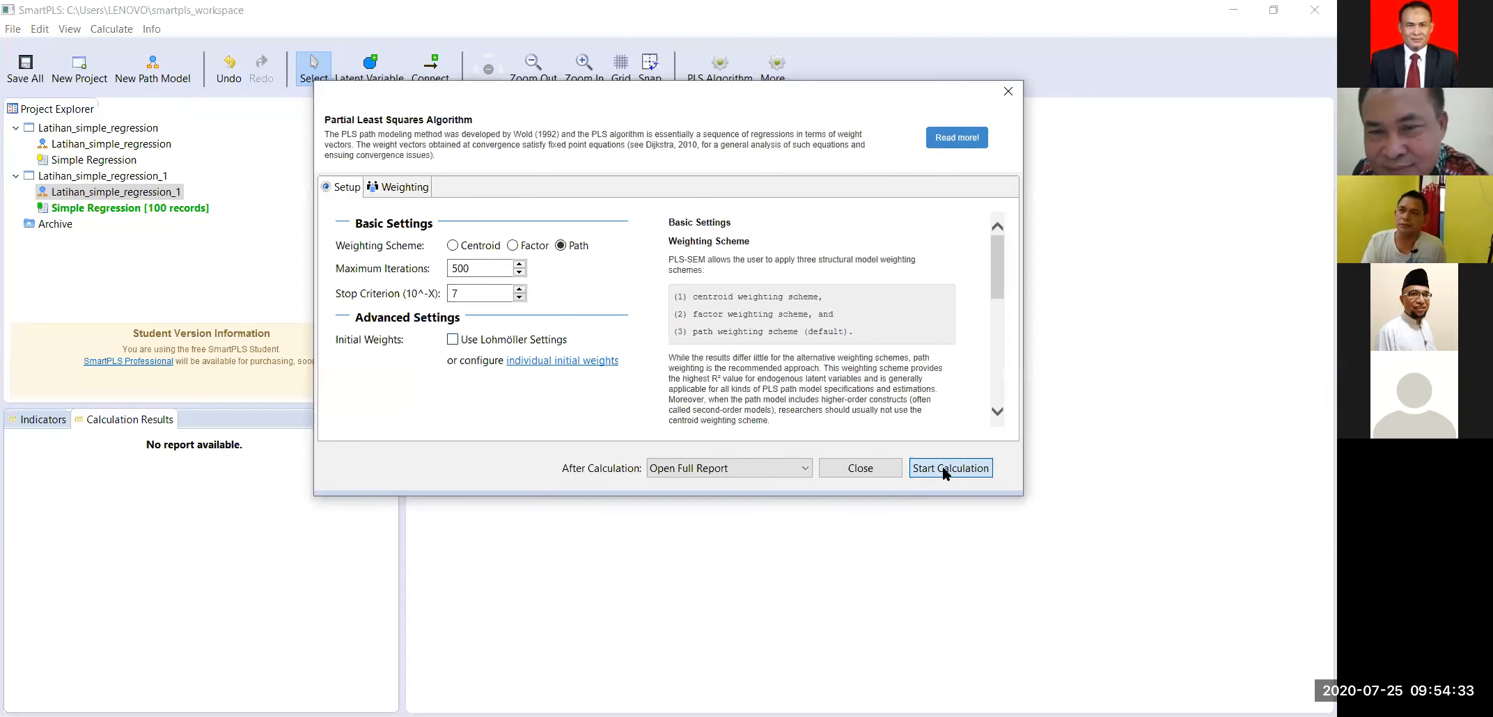
click(944, 469)
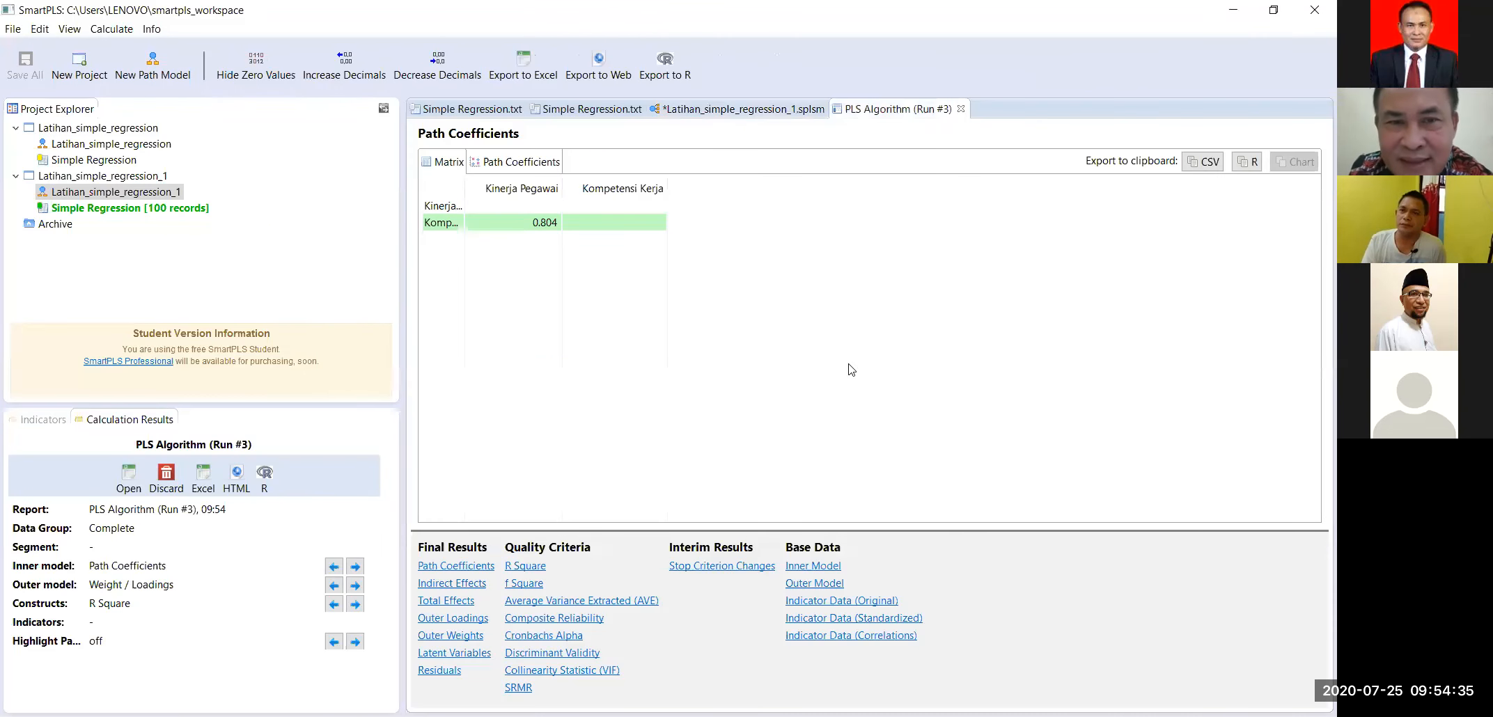
click(706, 113)
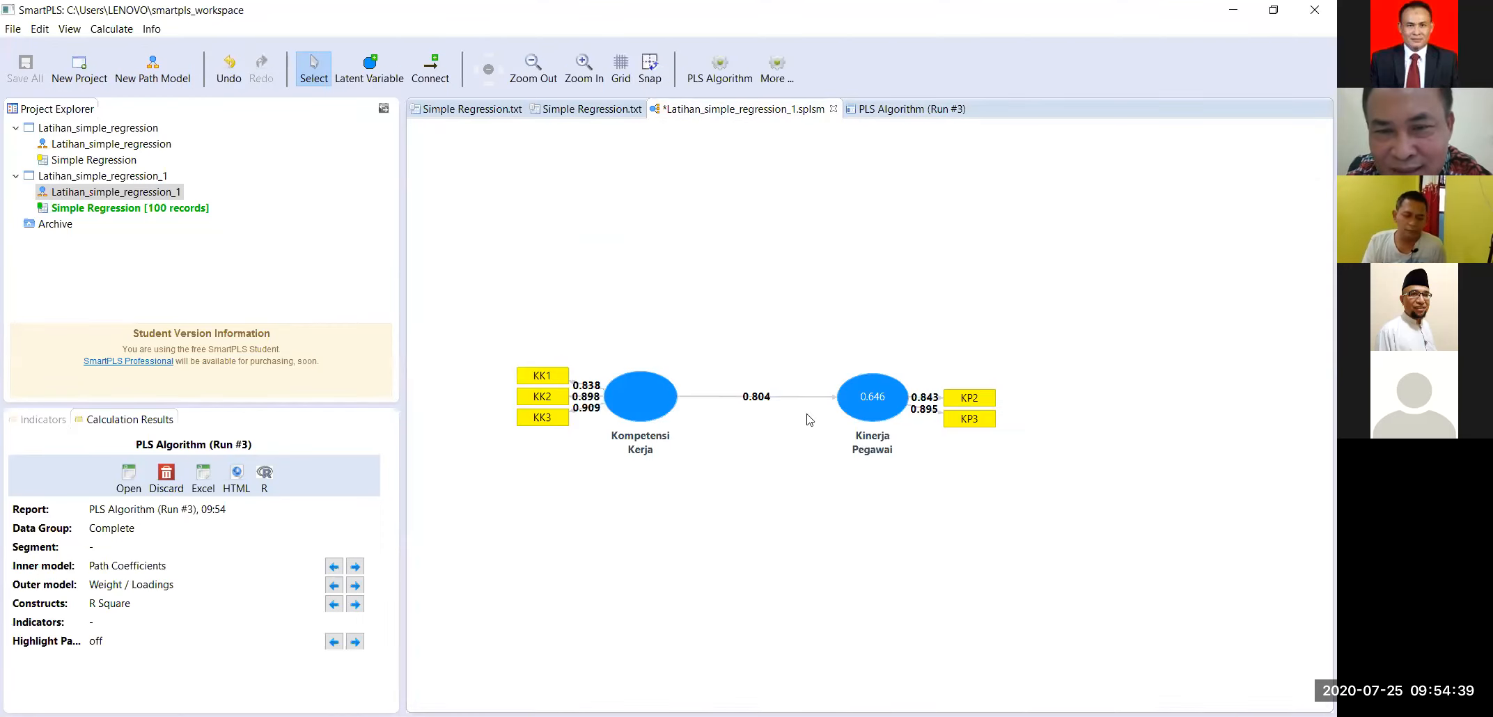
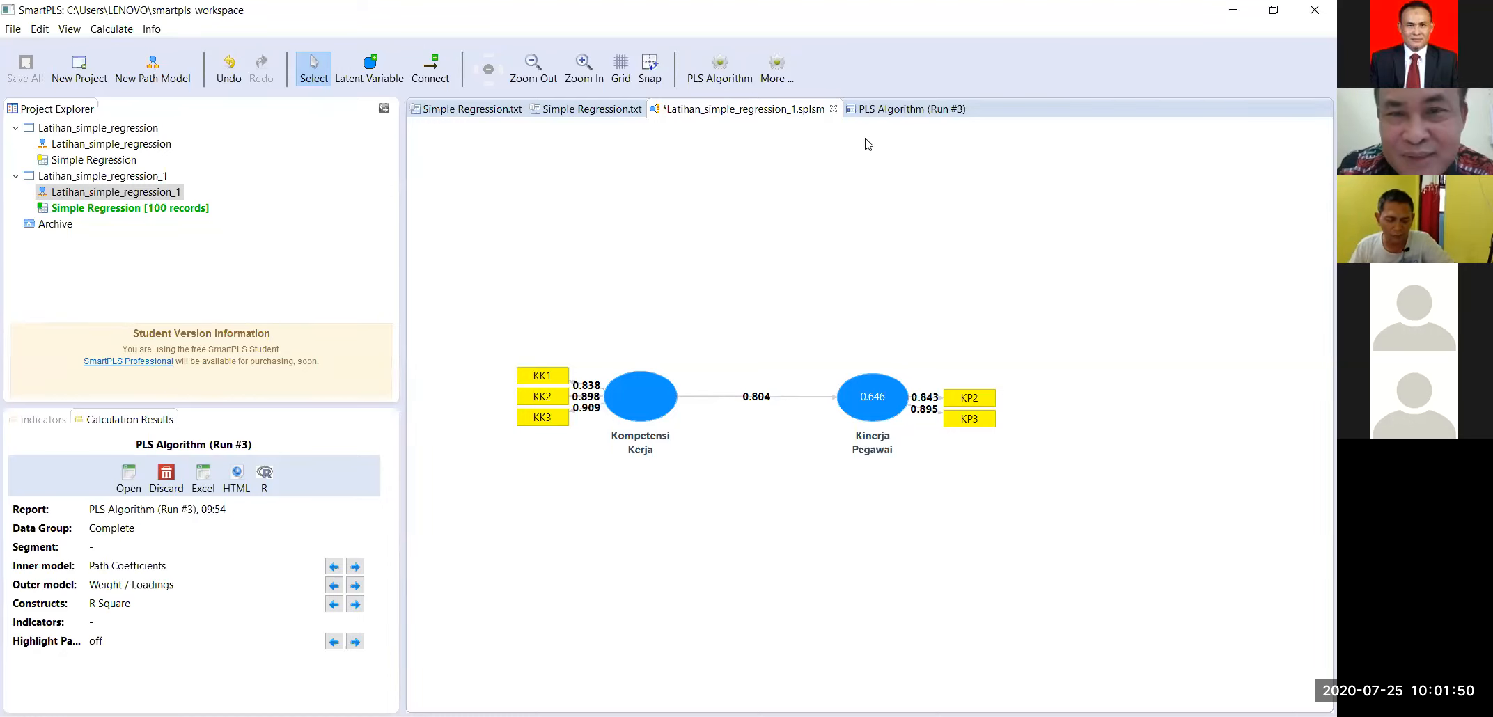
Step: Review the path coefficients in the PLS Algorithm report against the path model, and examine the R Square chart
click(885, 111)
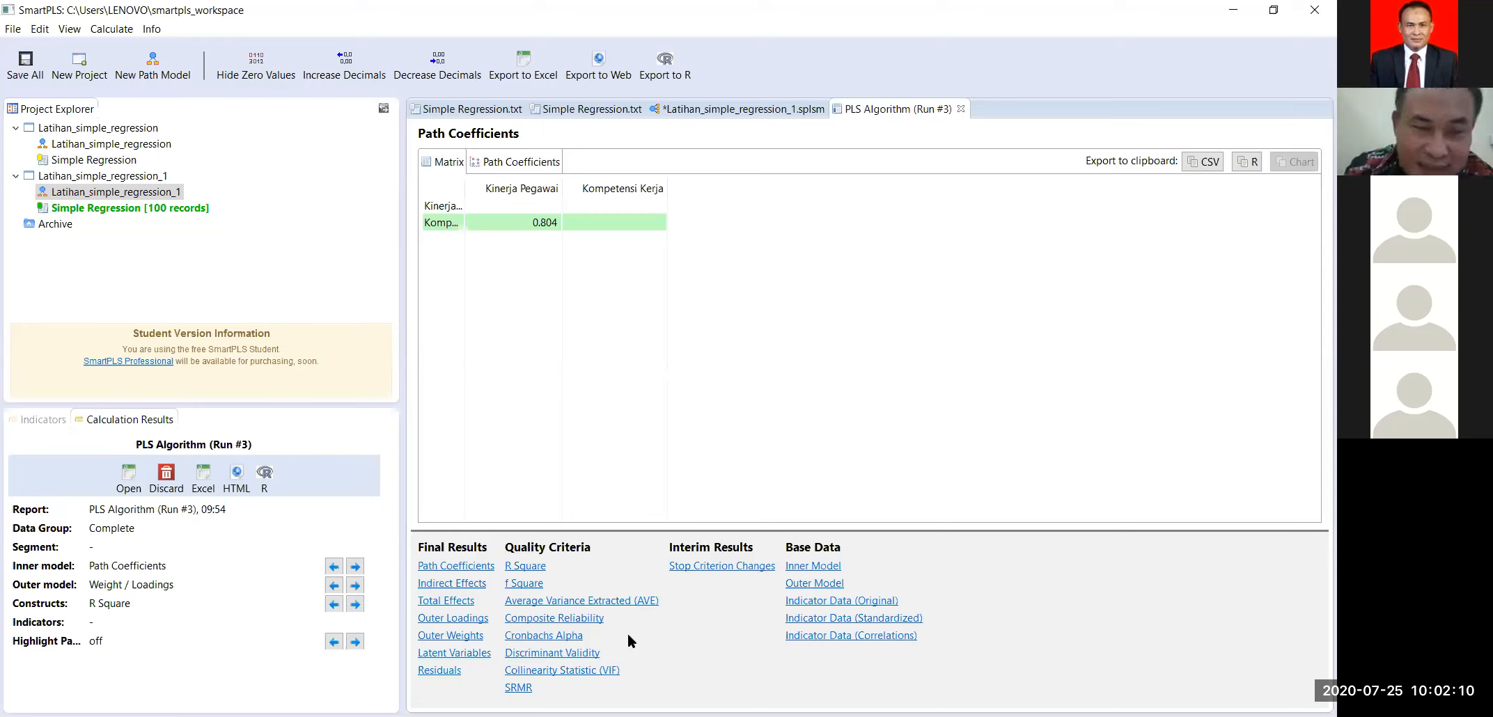
click(466, 569)
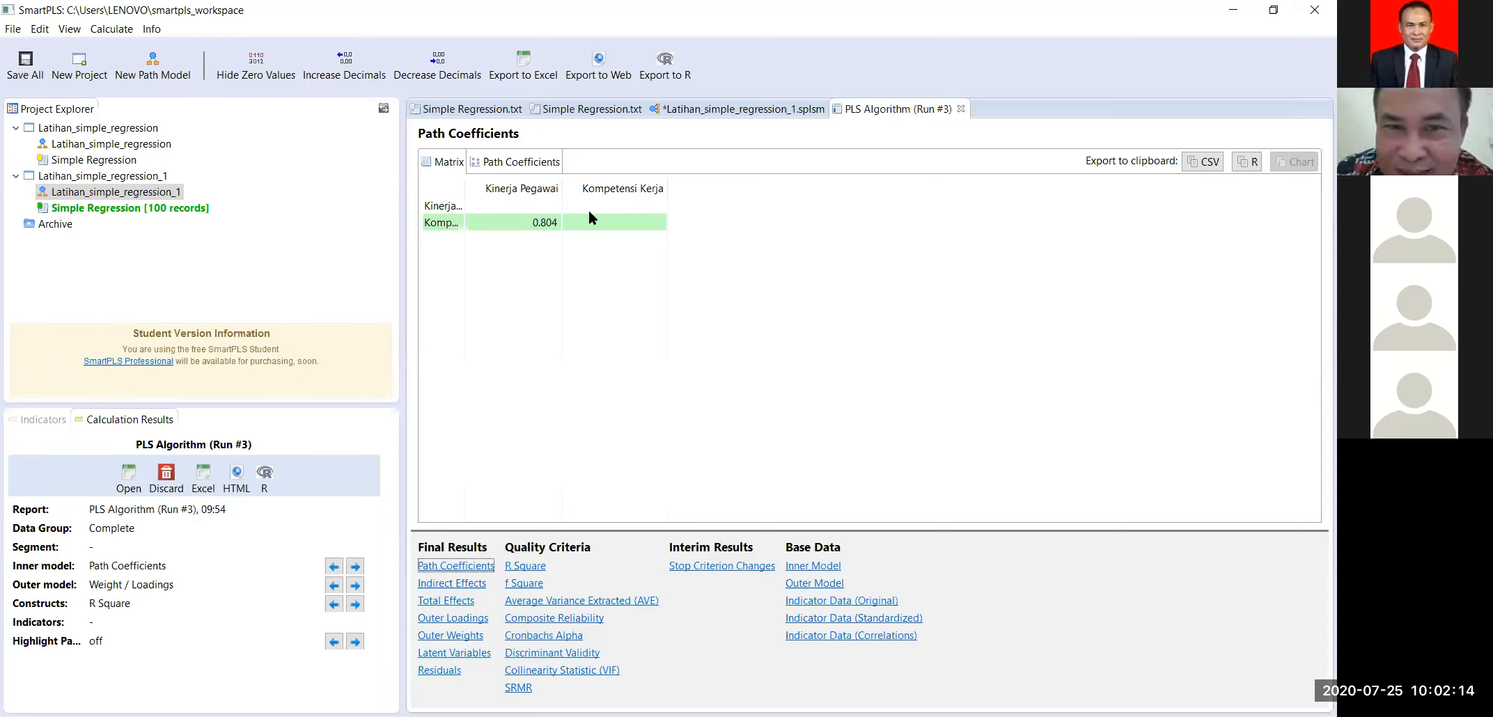
click(709, 110)
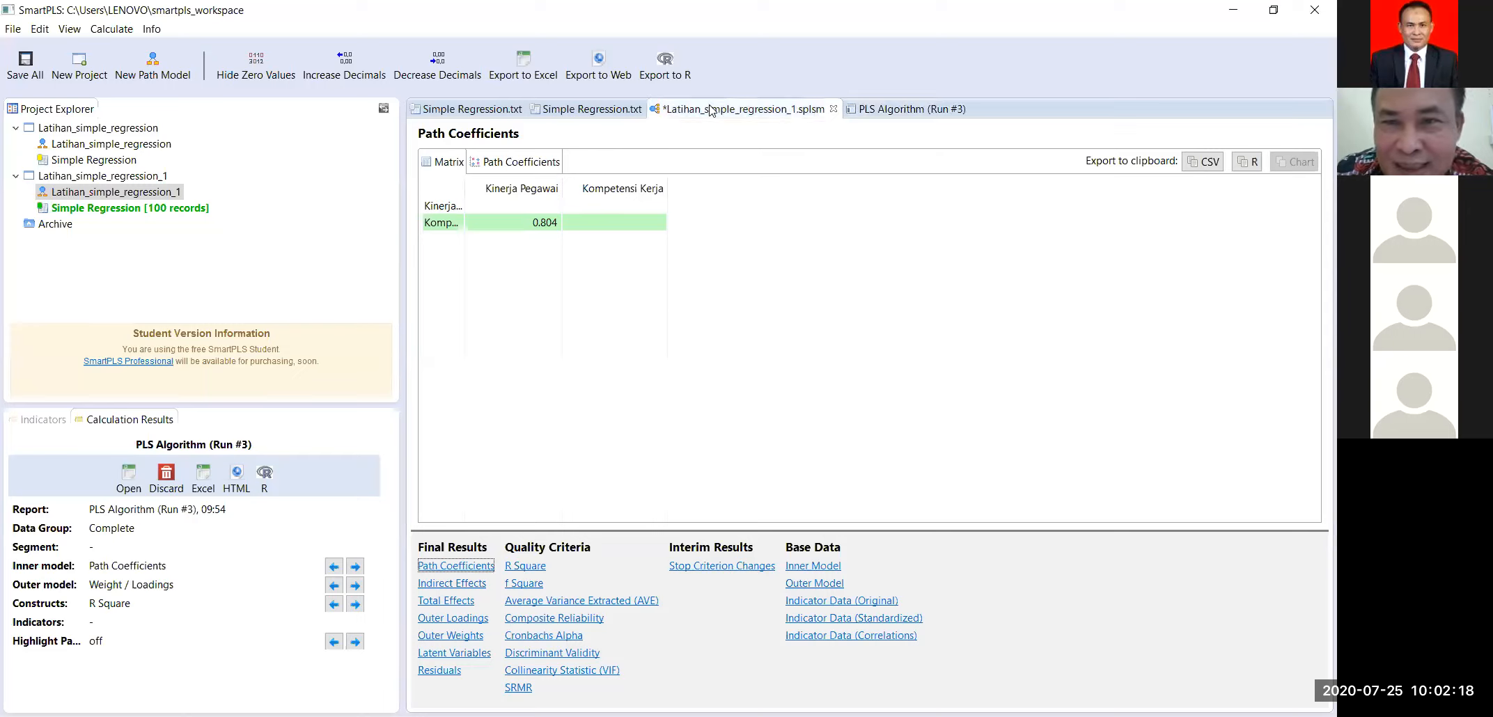
click(894, 110)
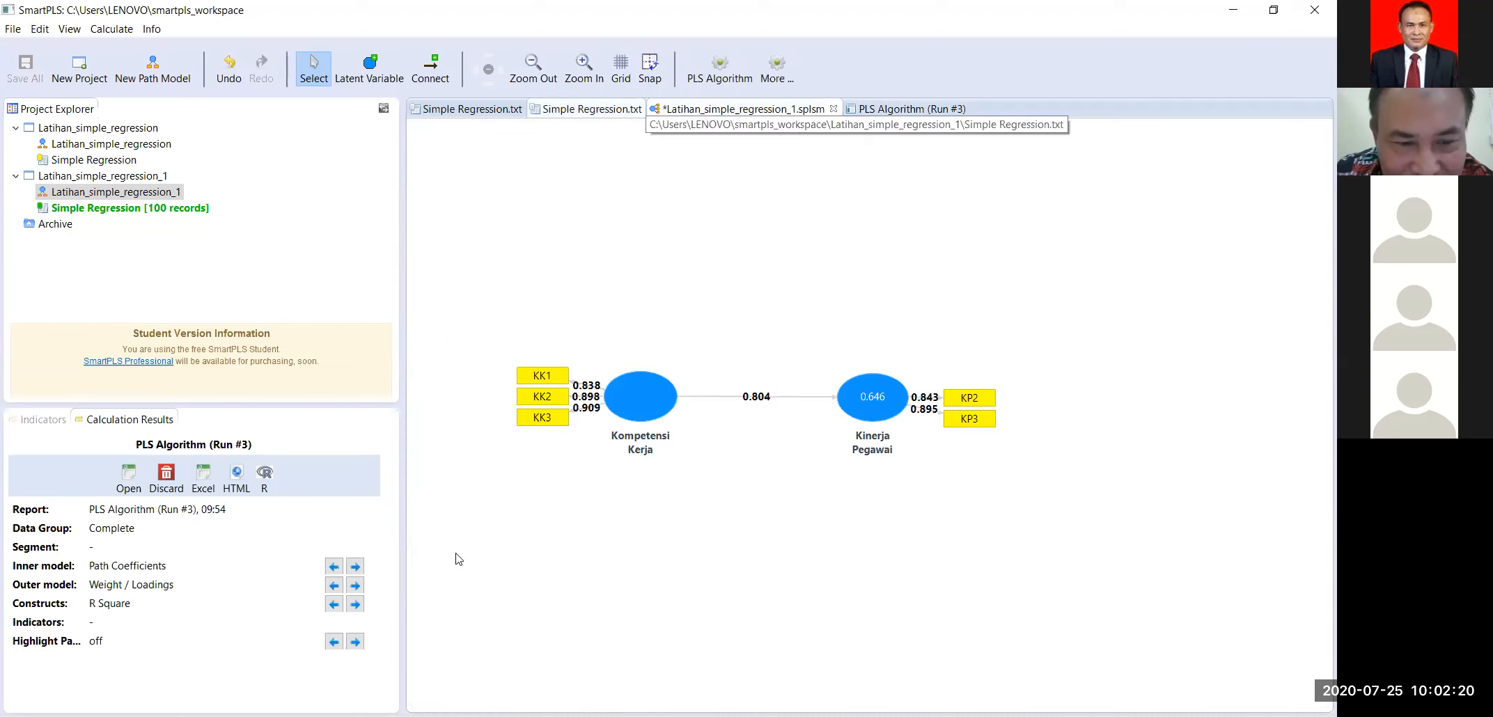
click(453, 568)
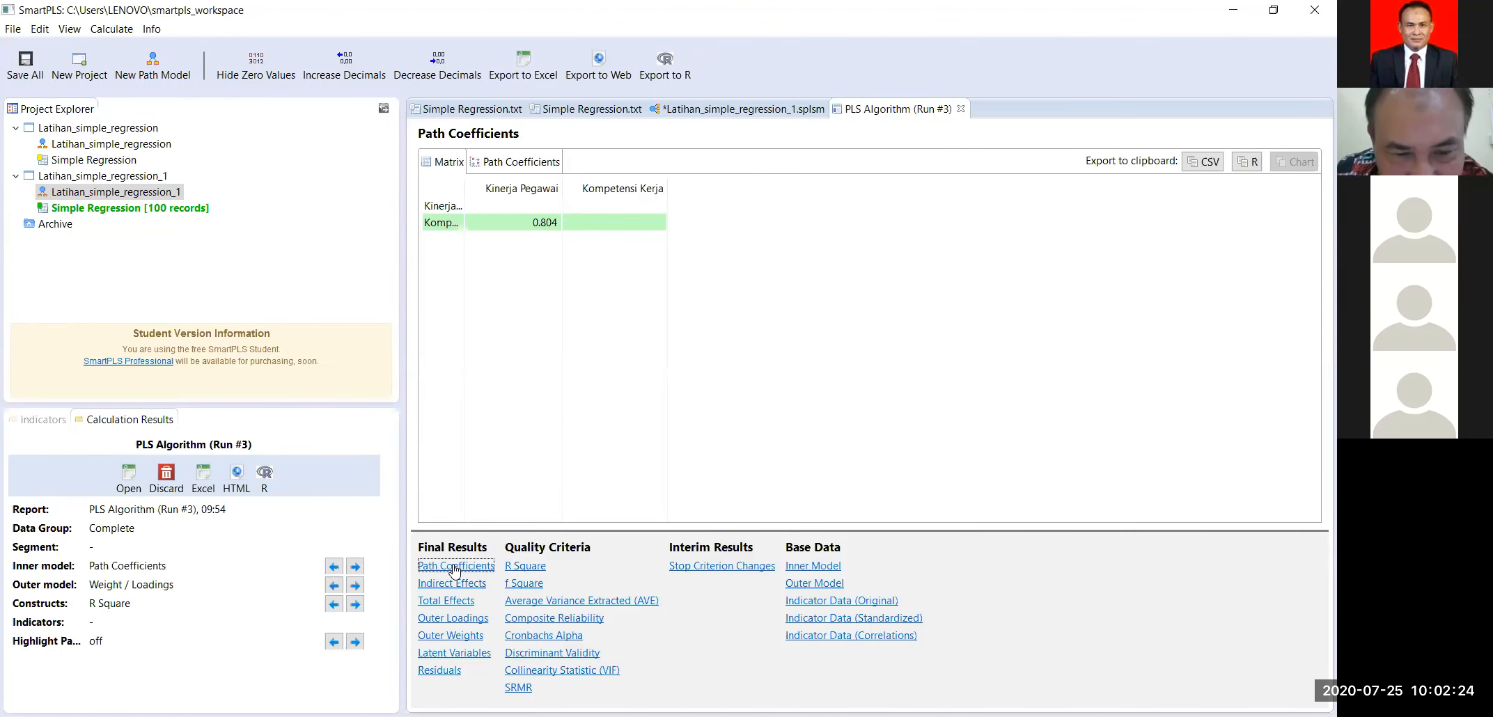
click(535, 570)
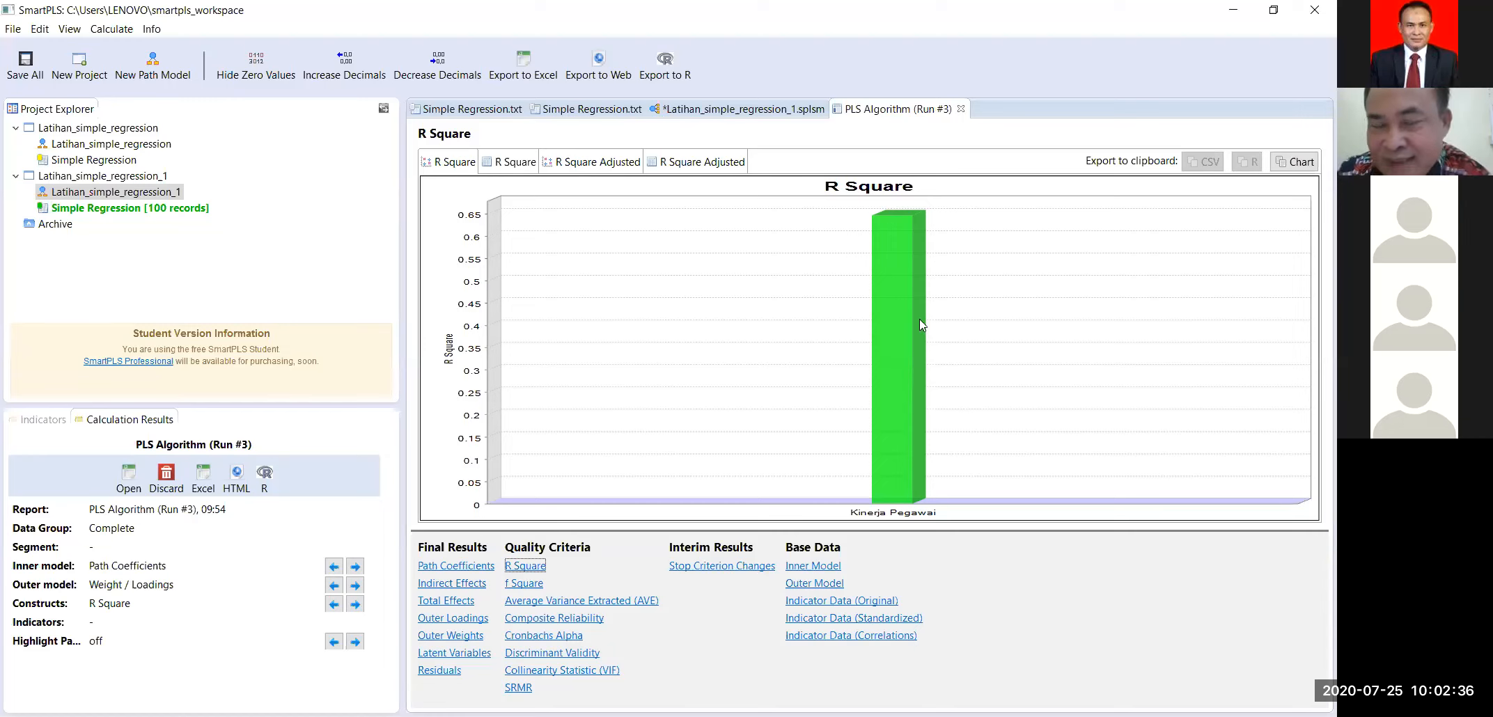
mouse_move(920, 321)
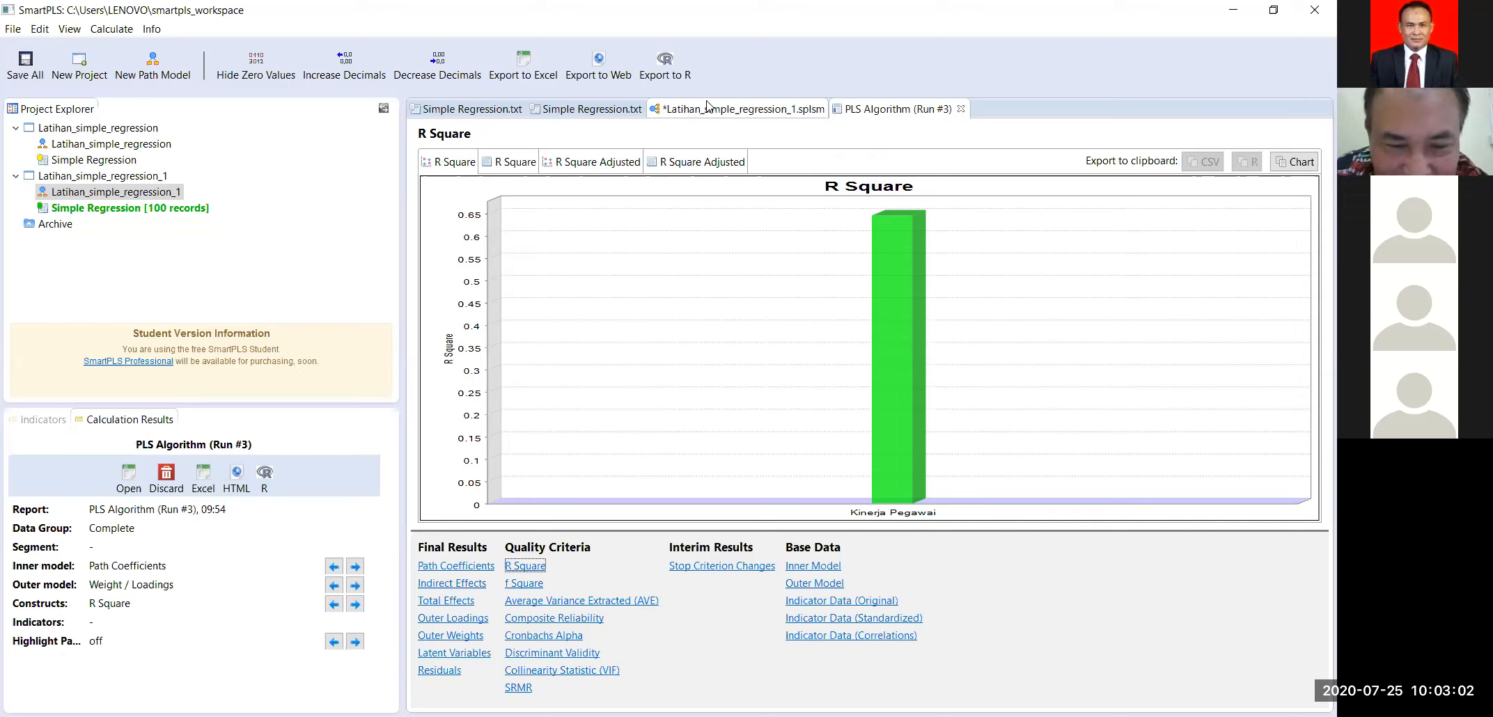
Step: Examine Cronbachs Alpha for both latent variables as chart and matrix, and open the Composite Reliability chart
click(529, 636)
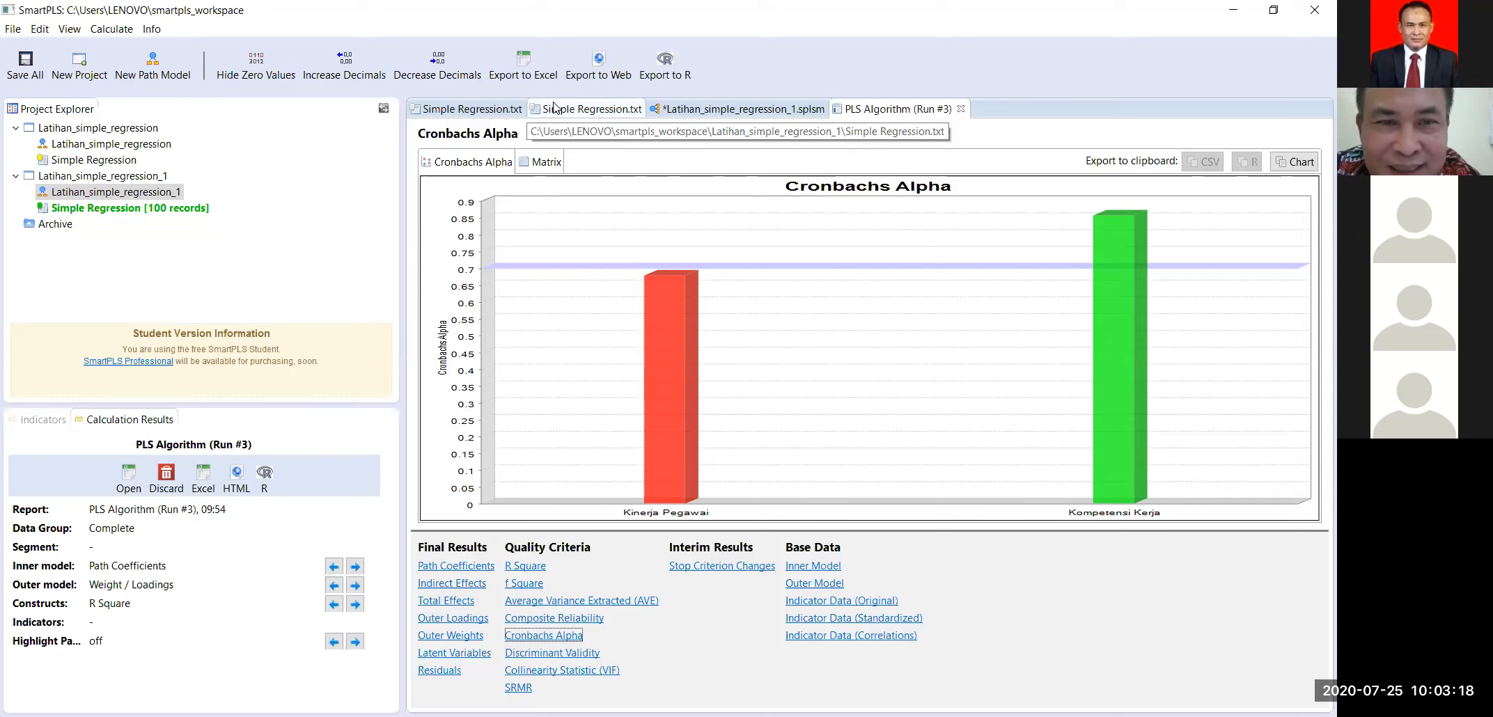
click(497, 111)
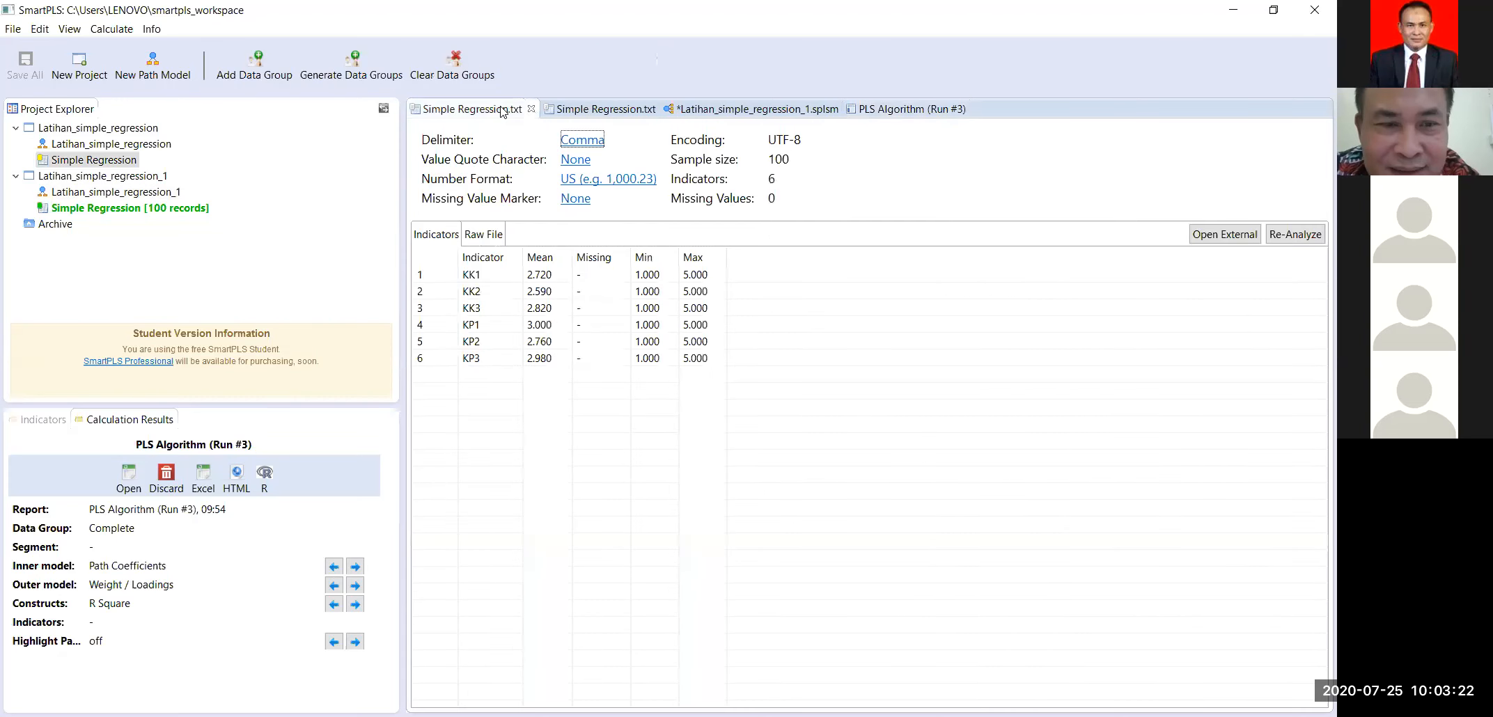
click(587, 109)
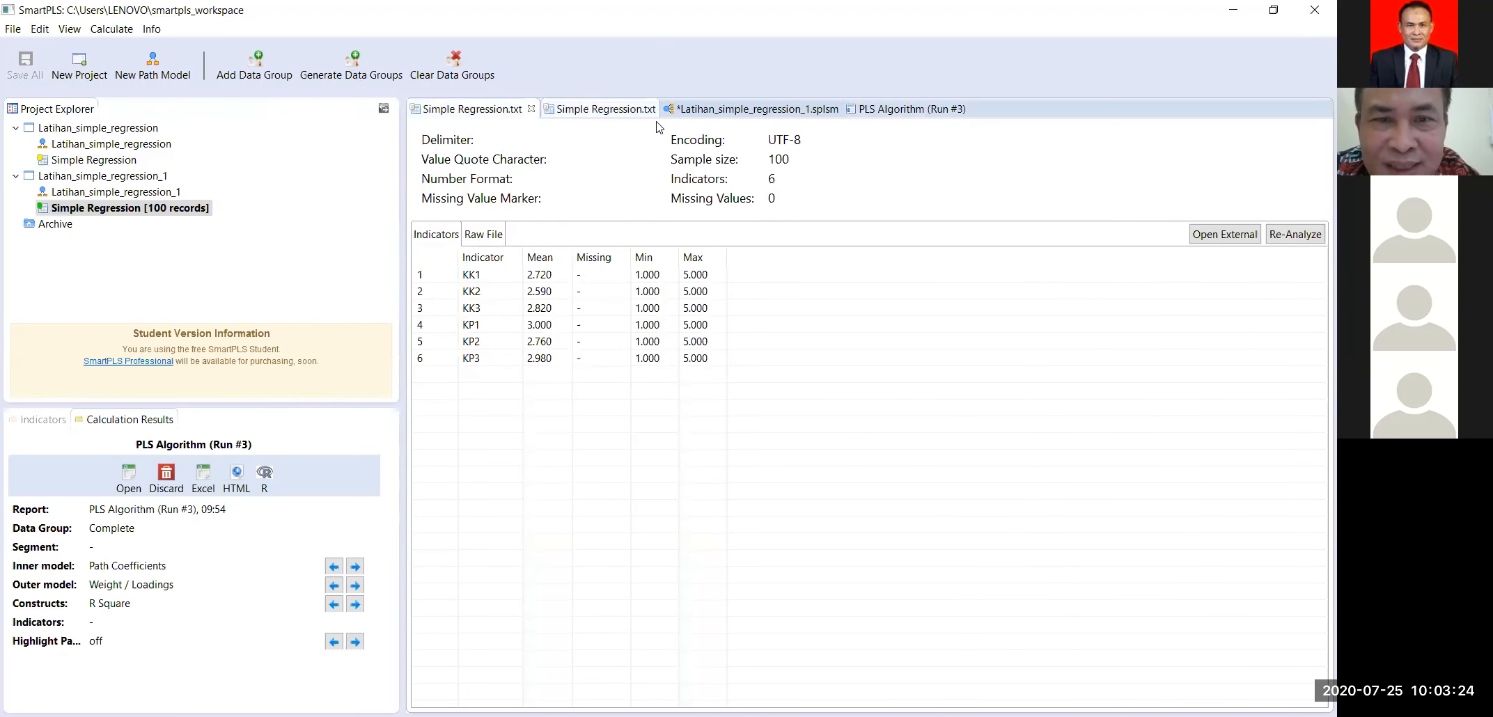
click(801, 112)
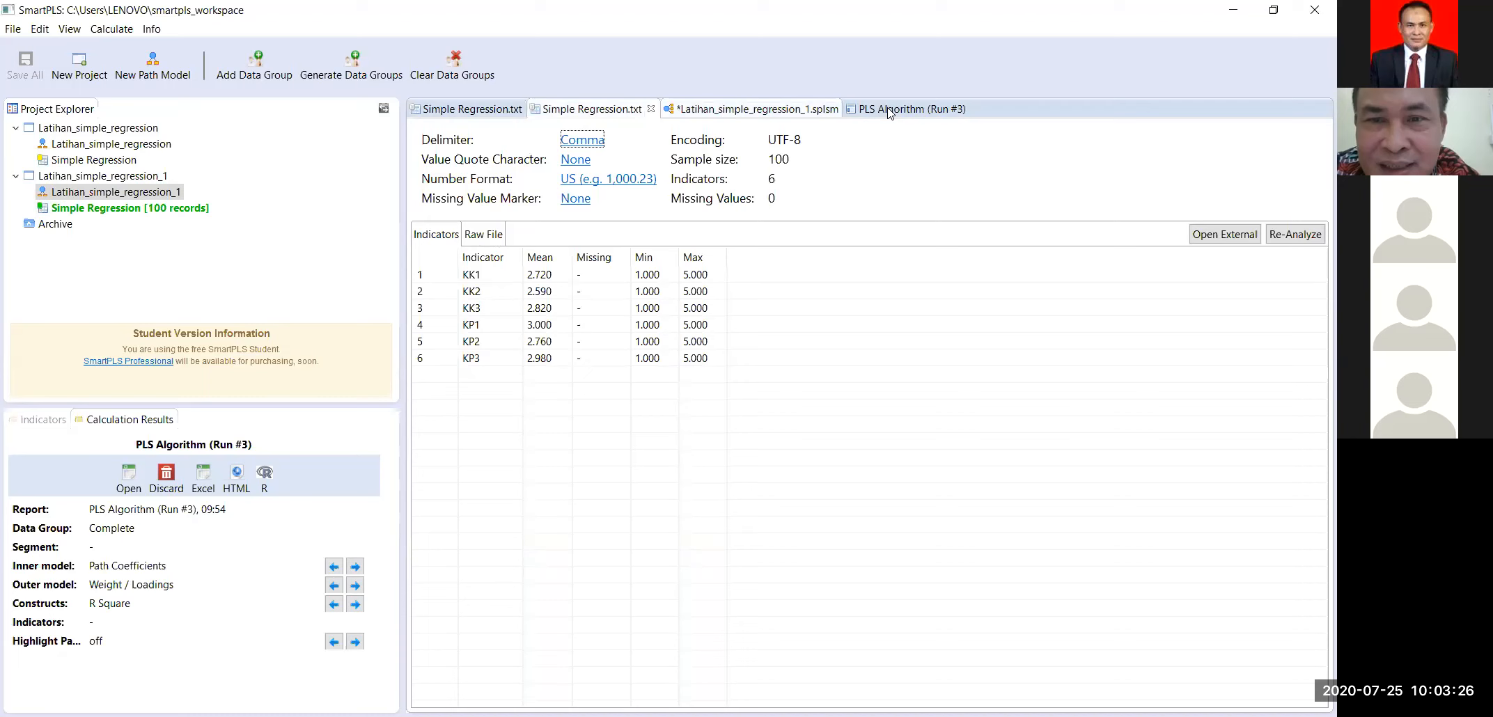
click(889, 111)
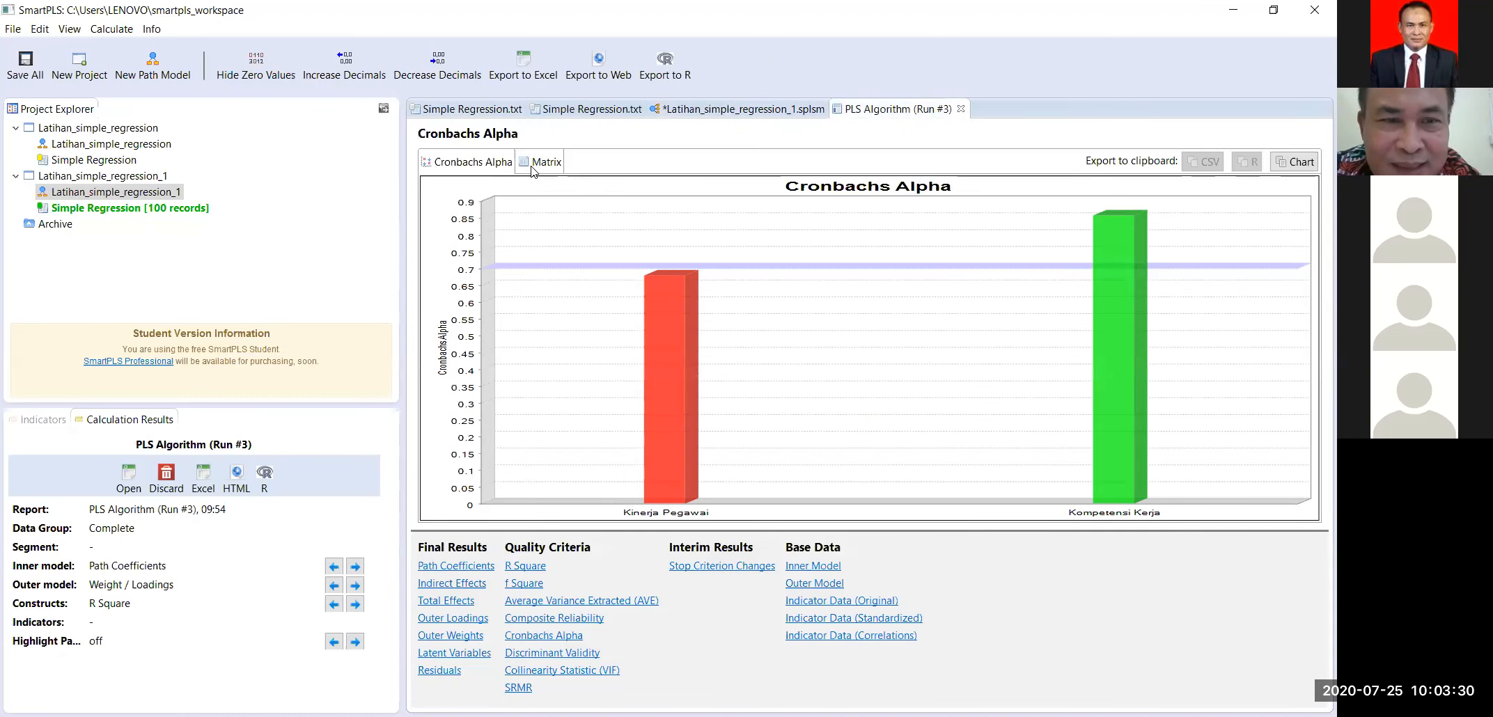
click(540, 162)
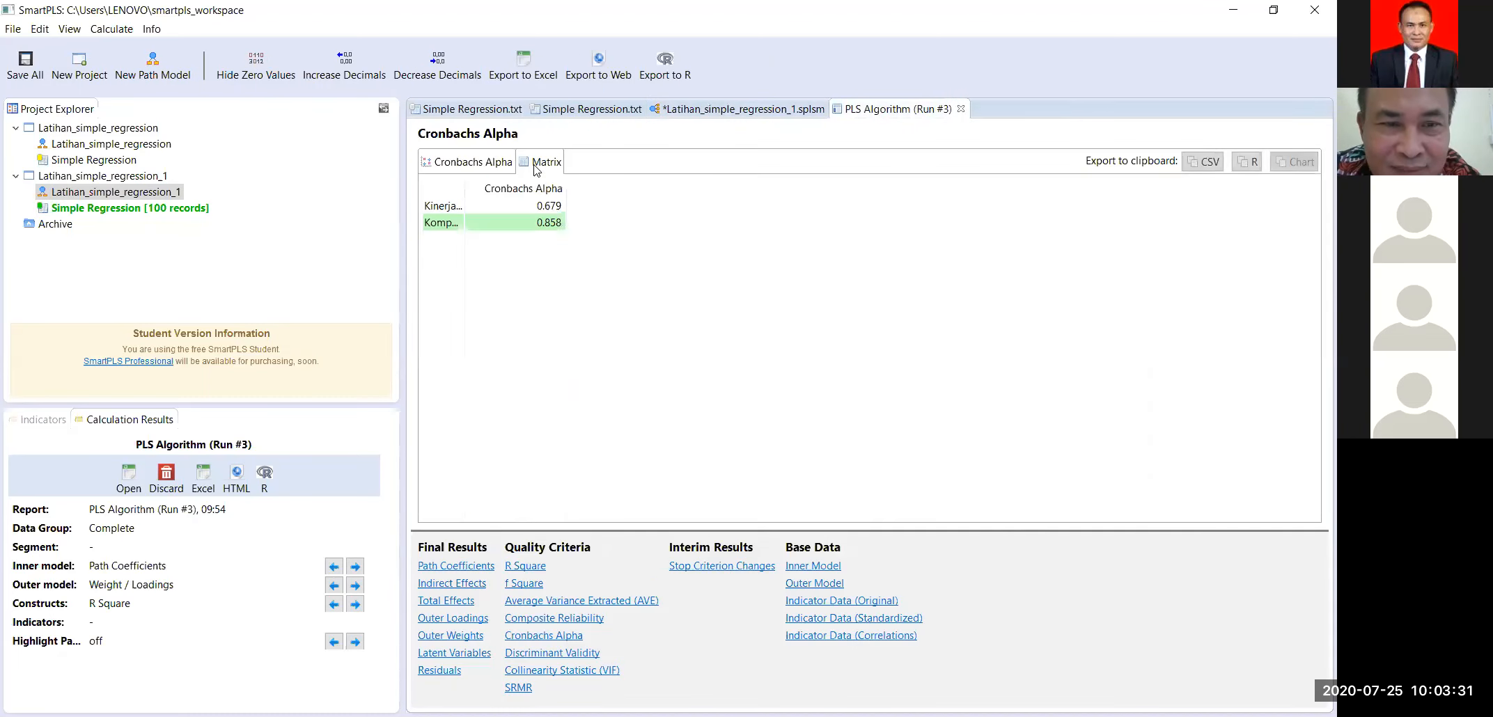
click(550, 218)
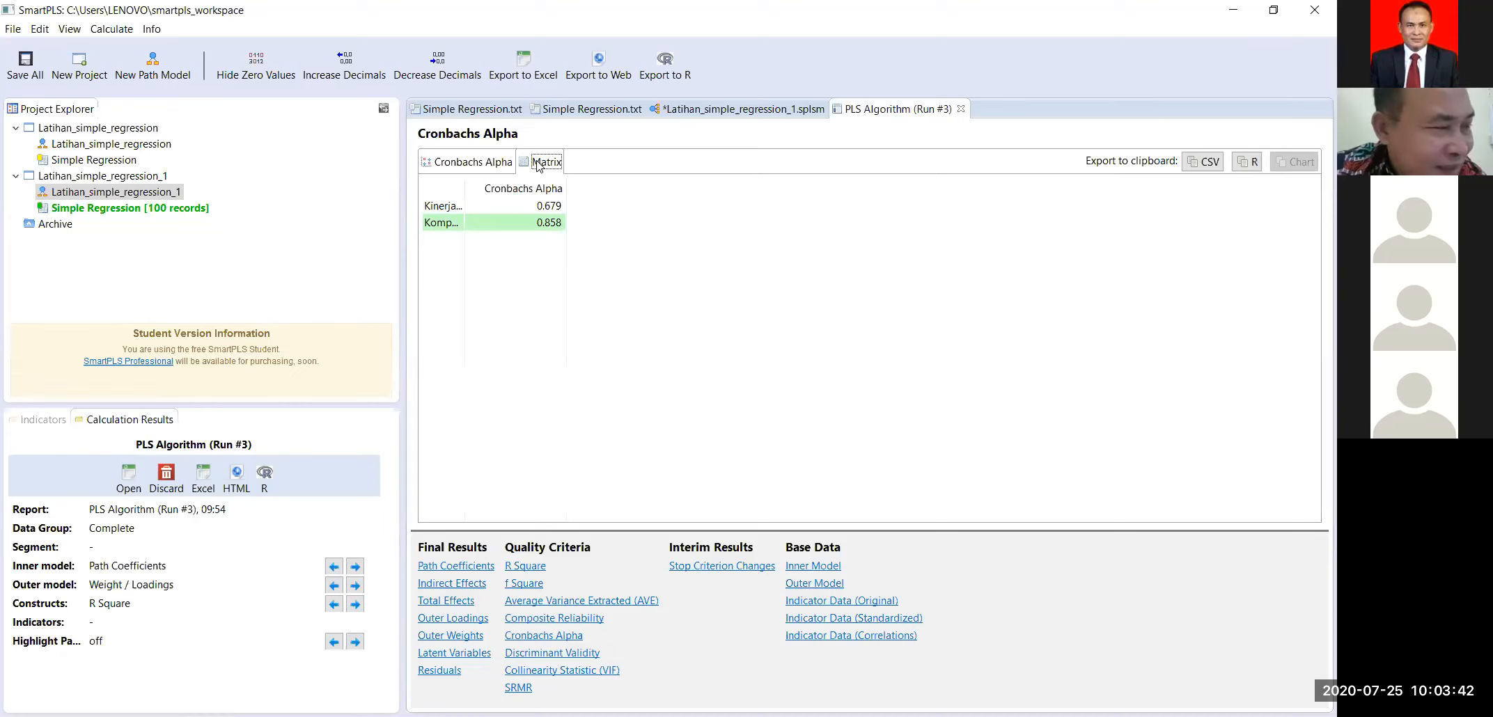
click(480, 163)
click(539, 165)
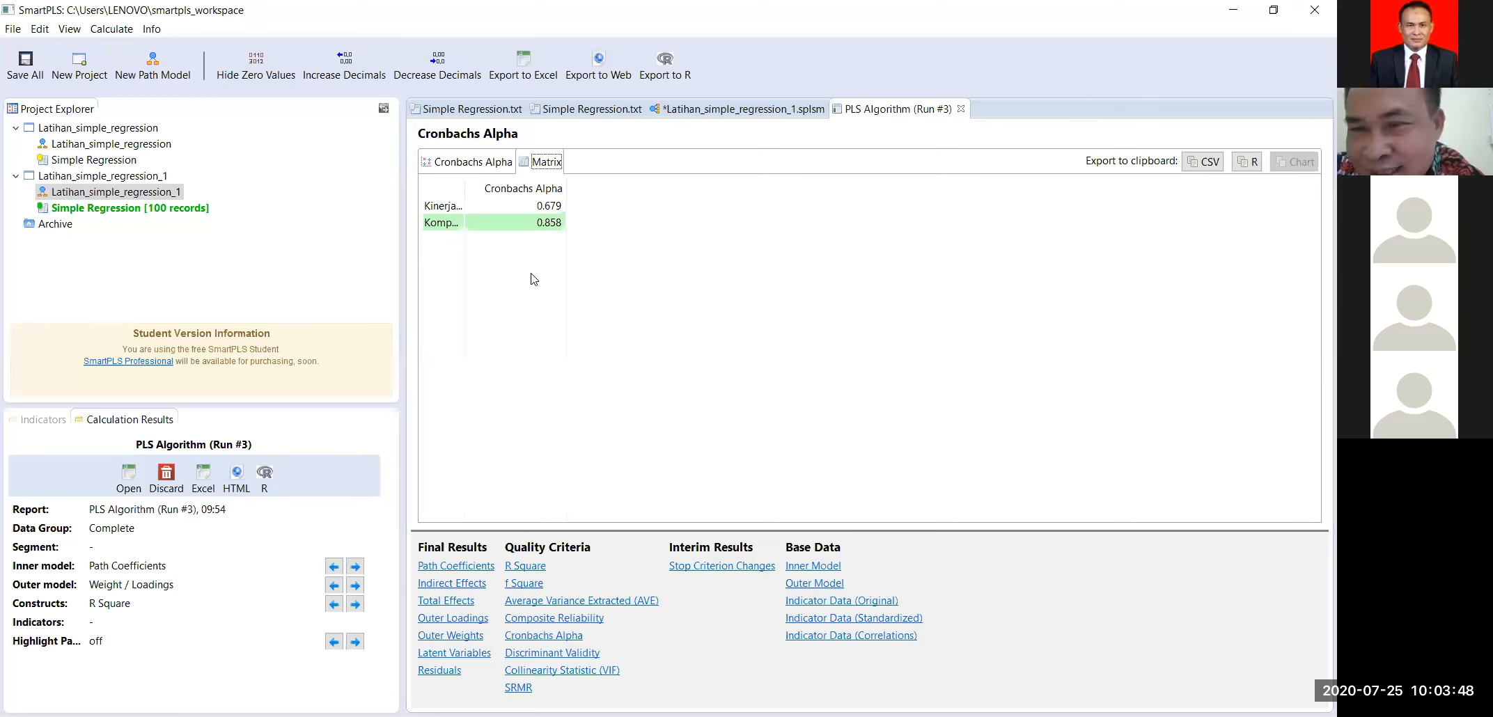
click(472, 163)
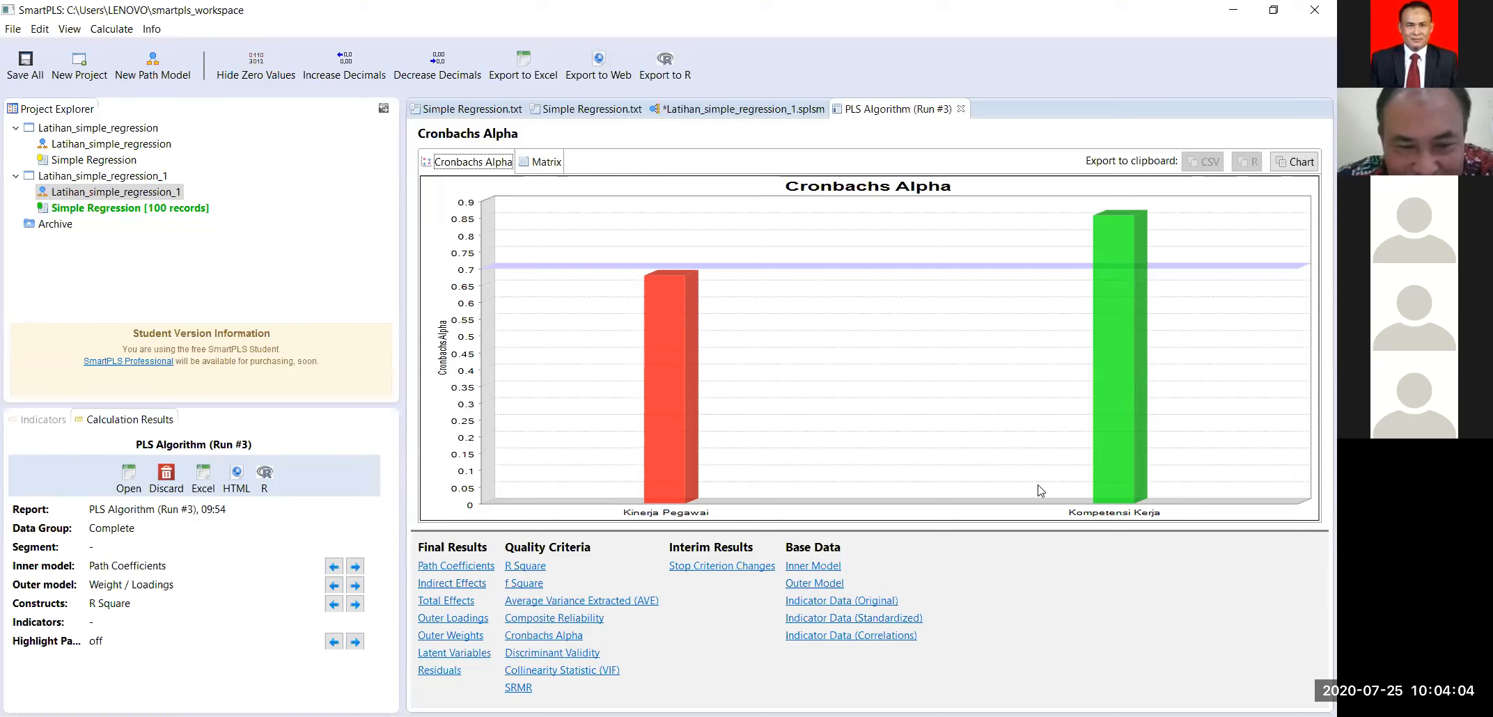
click(573, 618)
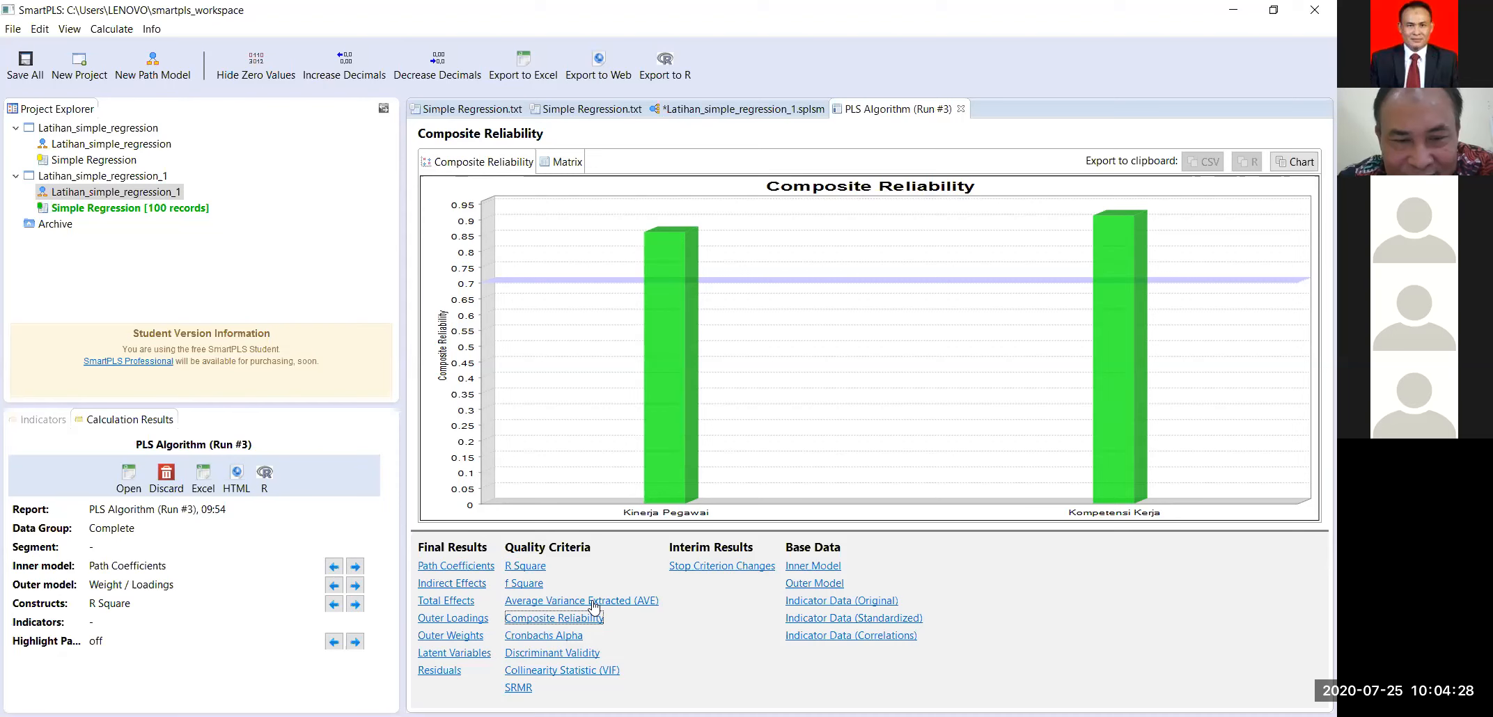
Step: Compare the Average Variance Extracted (AVE), Cronbachs Alpha and Composite Reliability charts for both latent variables
click(593, 603)
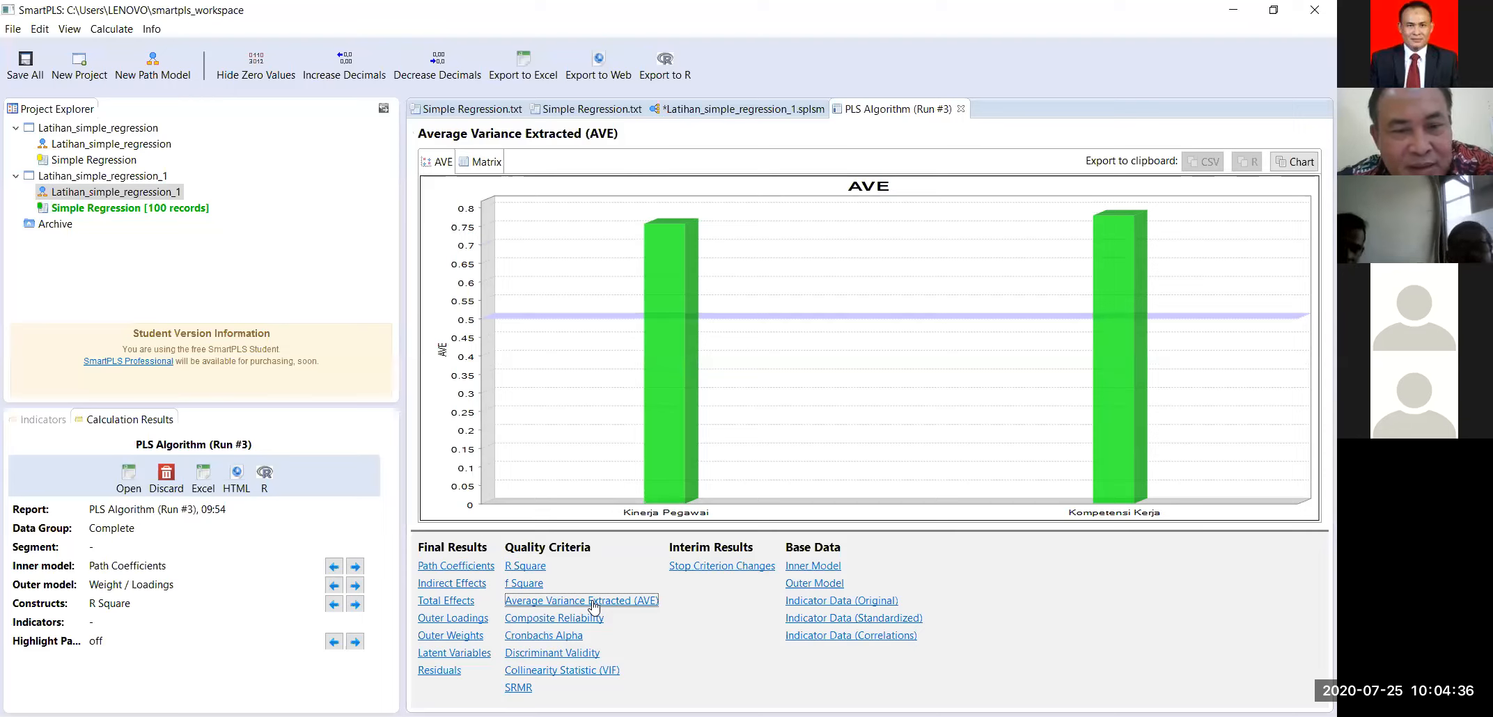
click(553, 637)
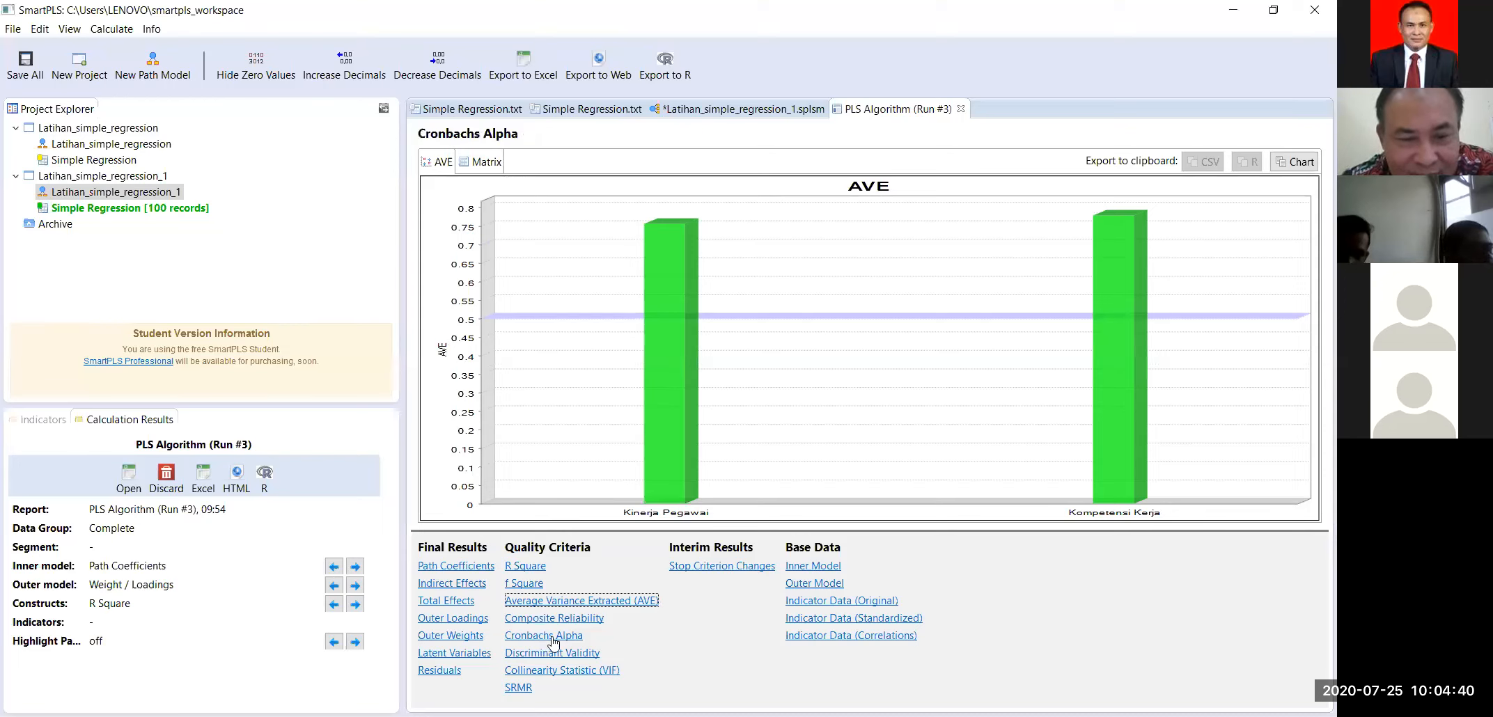
click(553, 636)
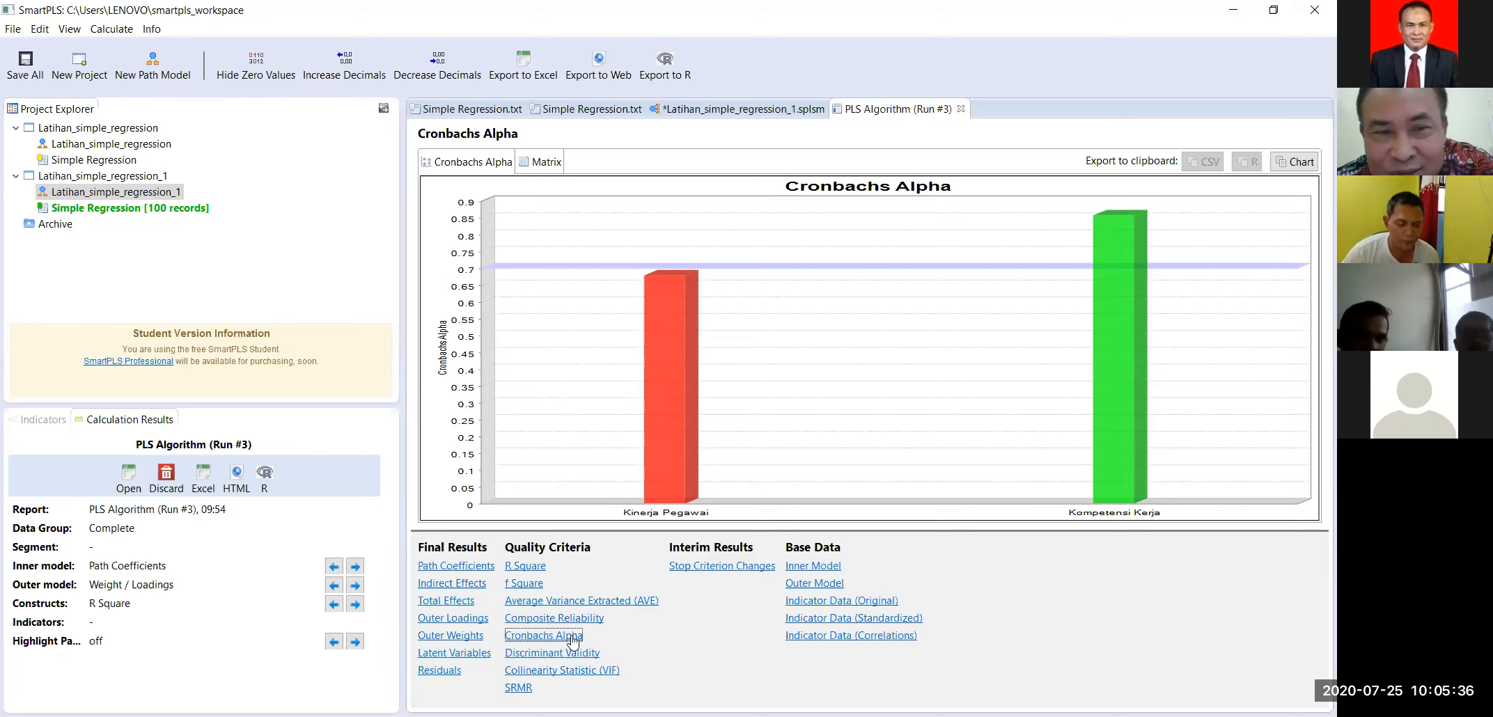
click(592, 603)
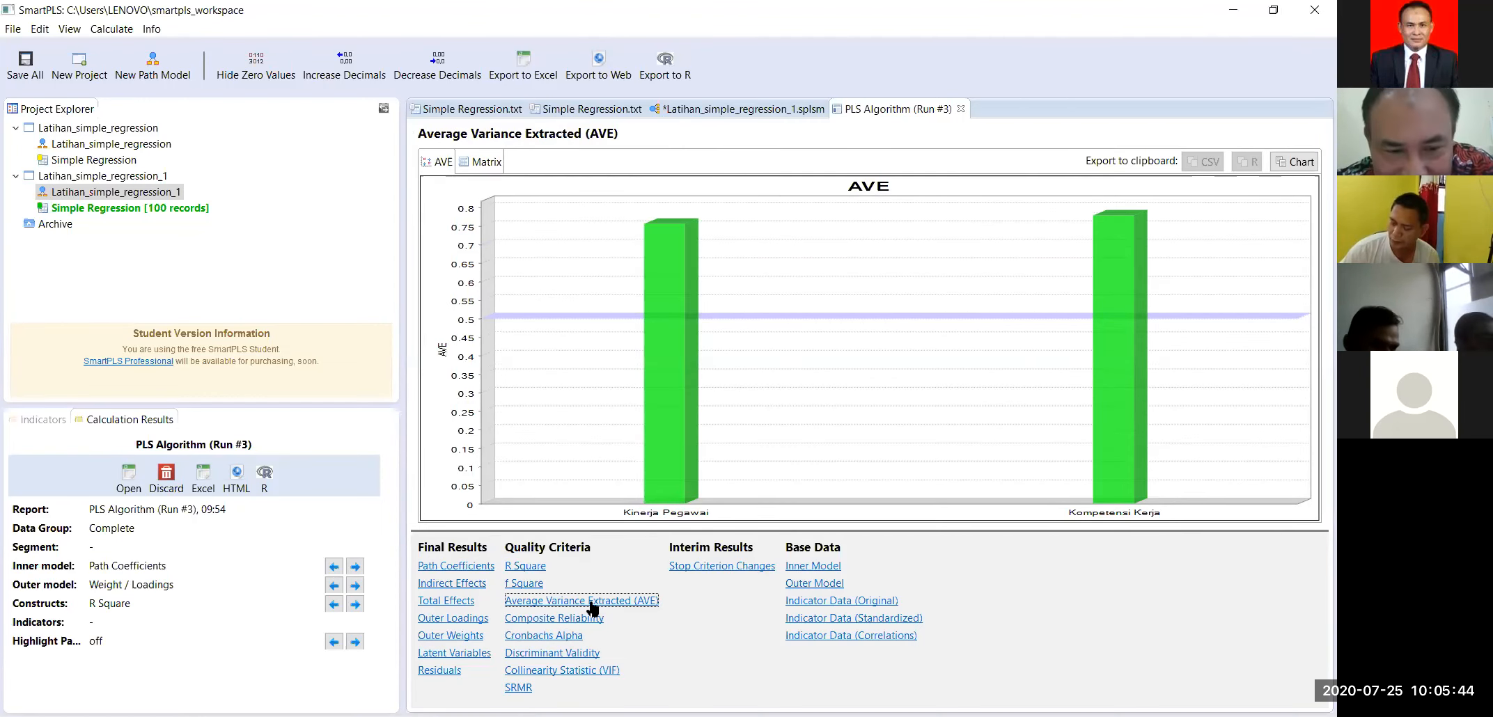
click(567, 620)
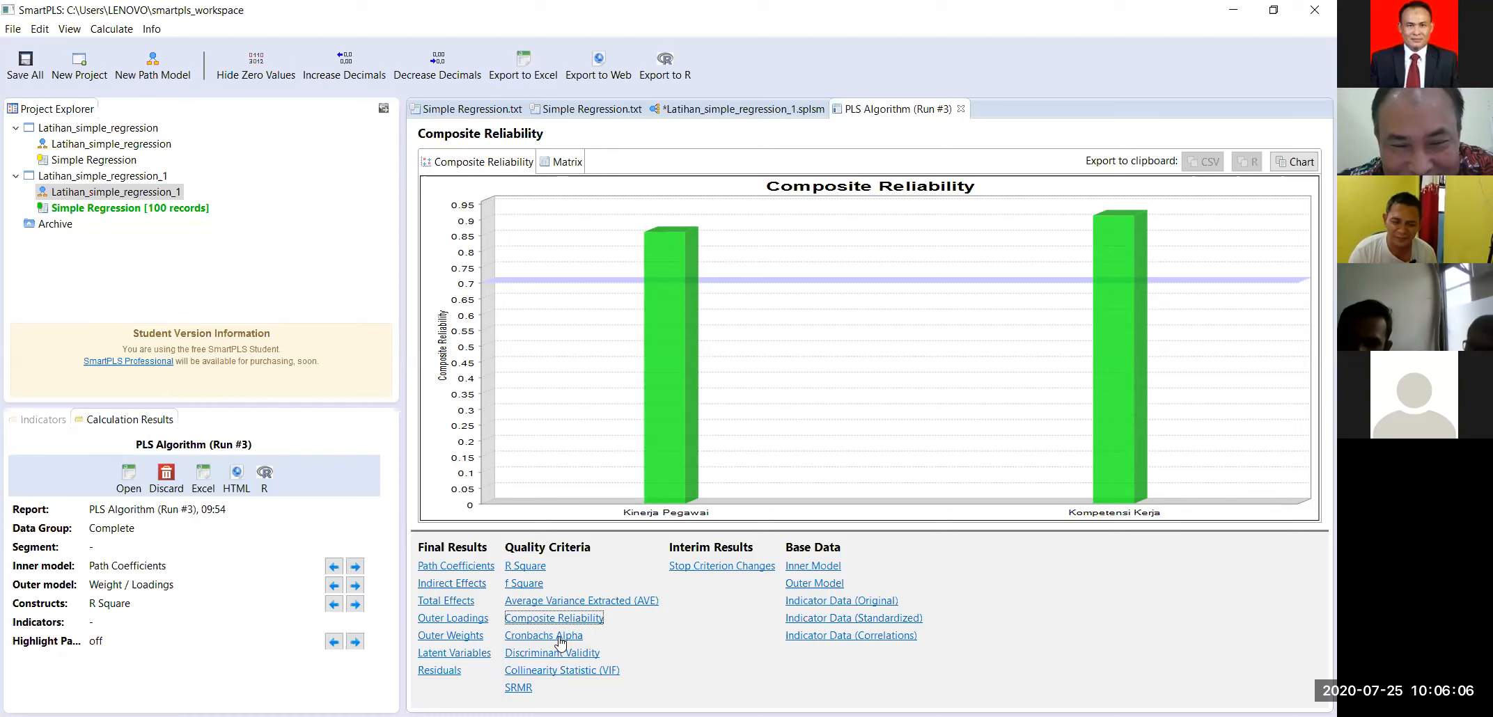
click(560, 637)
click(567, 619)
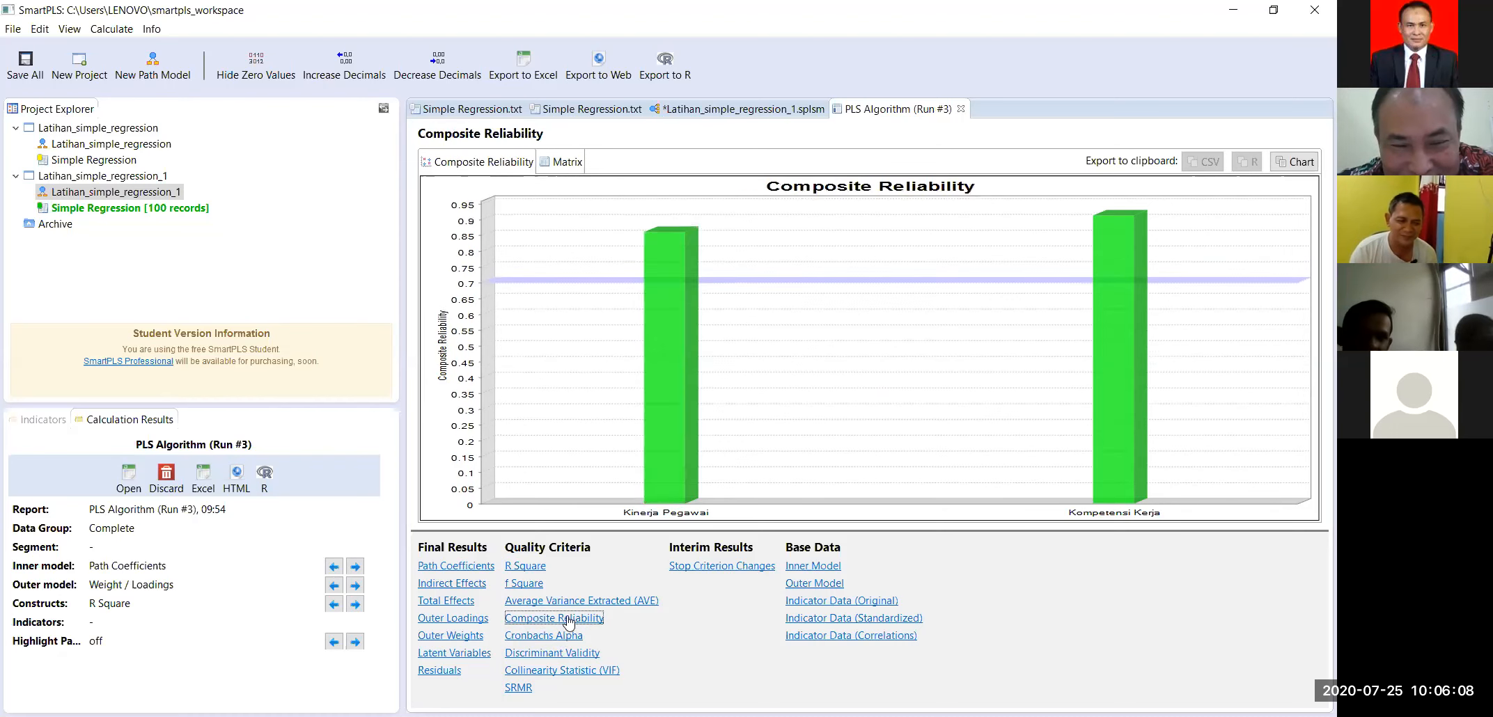
click(587, 602)
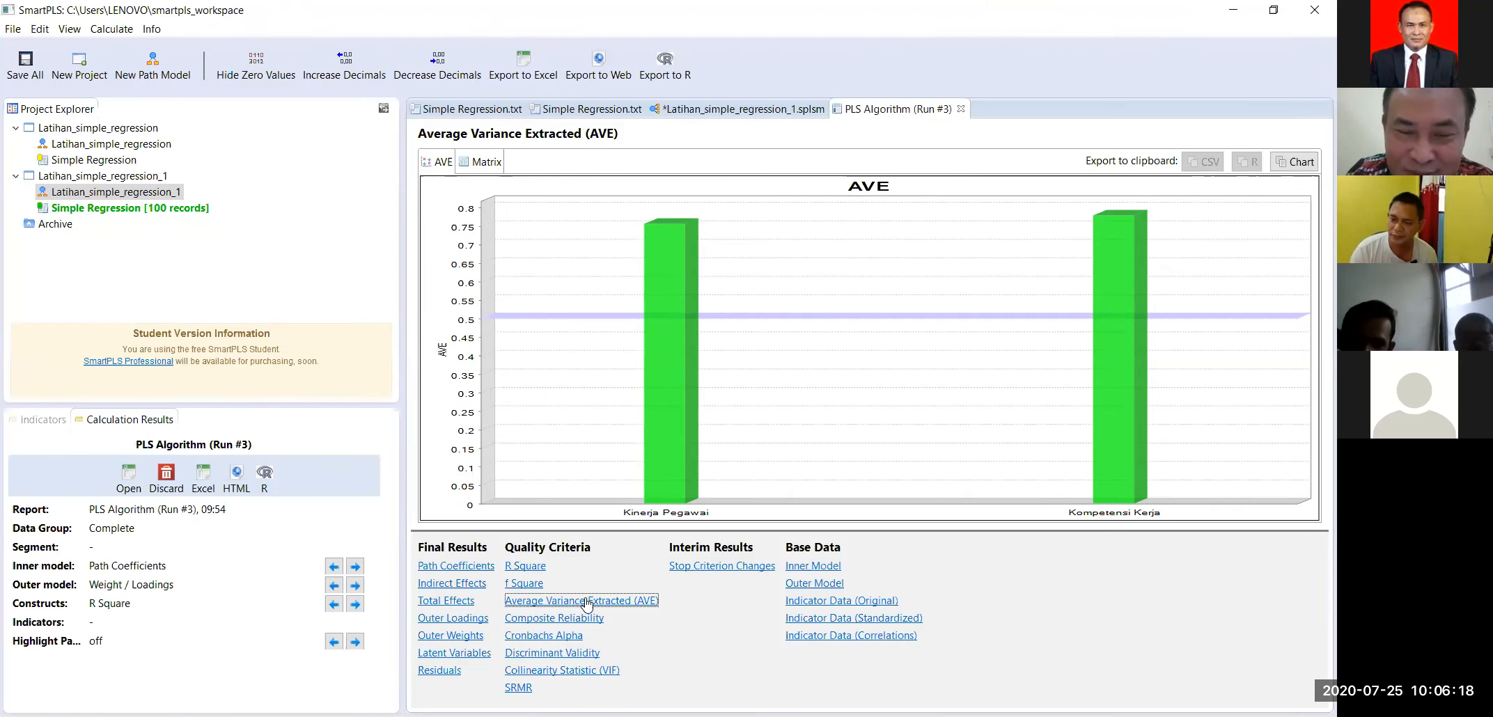
Step: Examine Cronbachs Alpha for Kinerja Pegawai as chart and matrix, and recheck the AVE and Composite Reliability charts
click(559, 637)
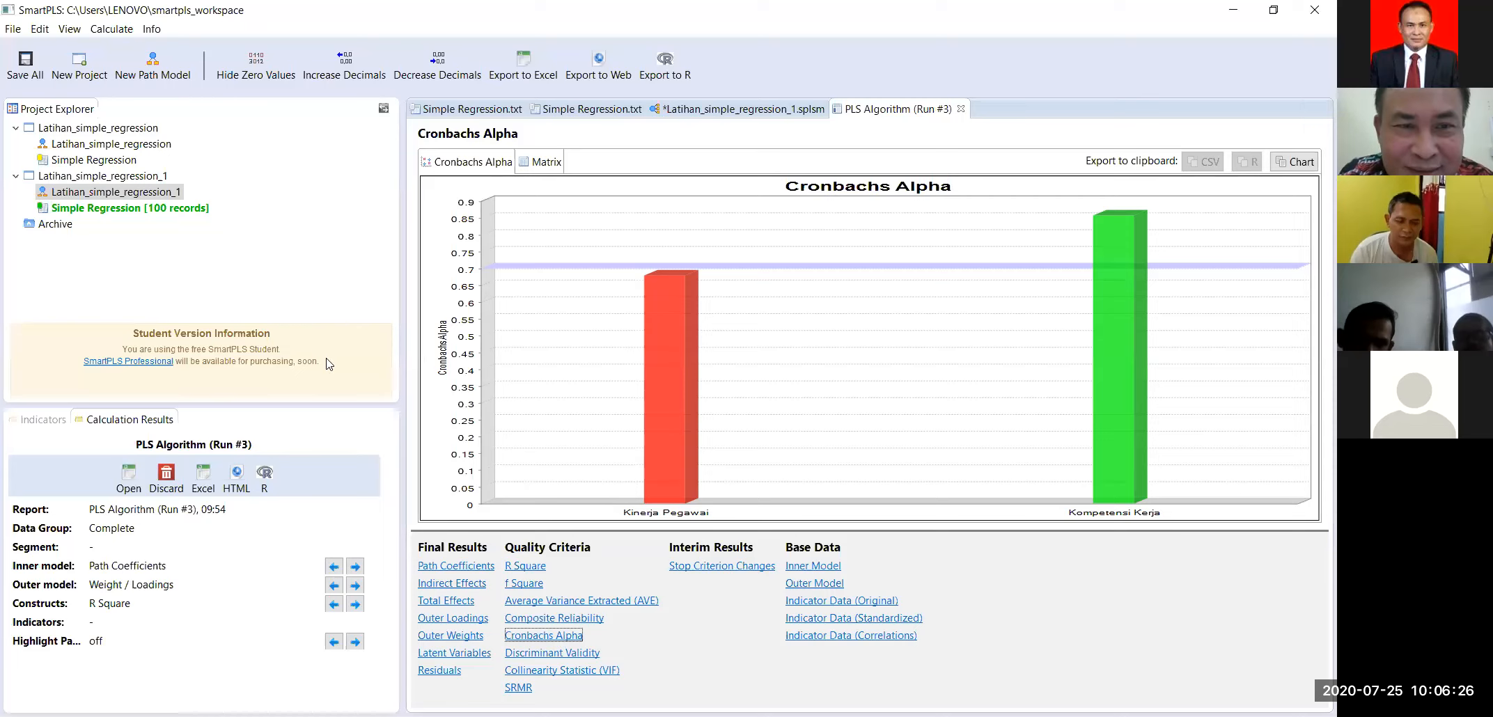
click(545, 165)
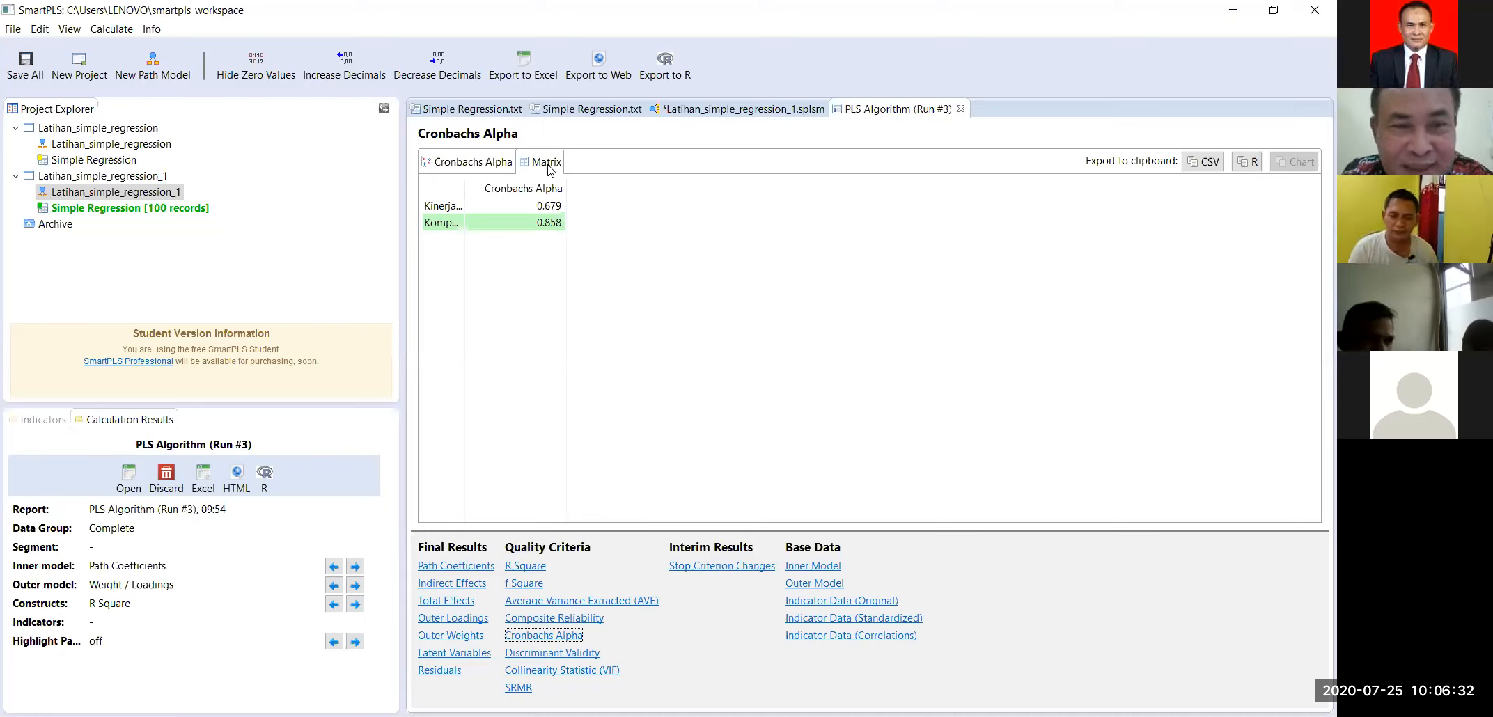
click(527, 204)
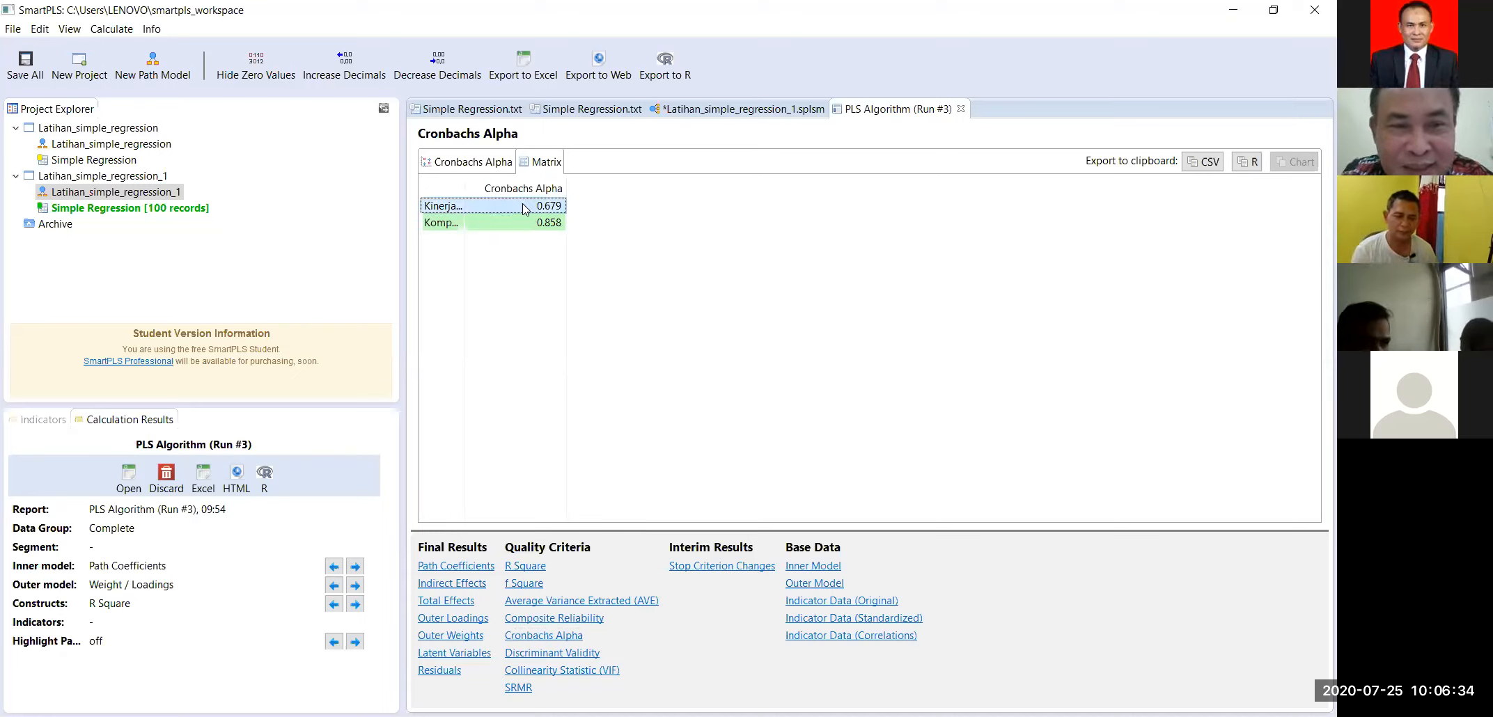
click(509, 156)
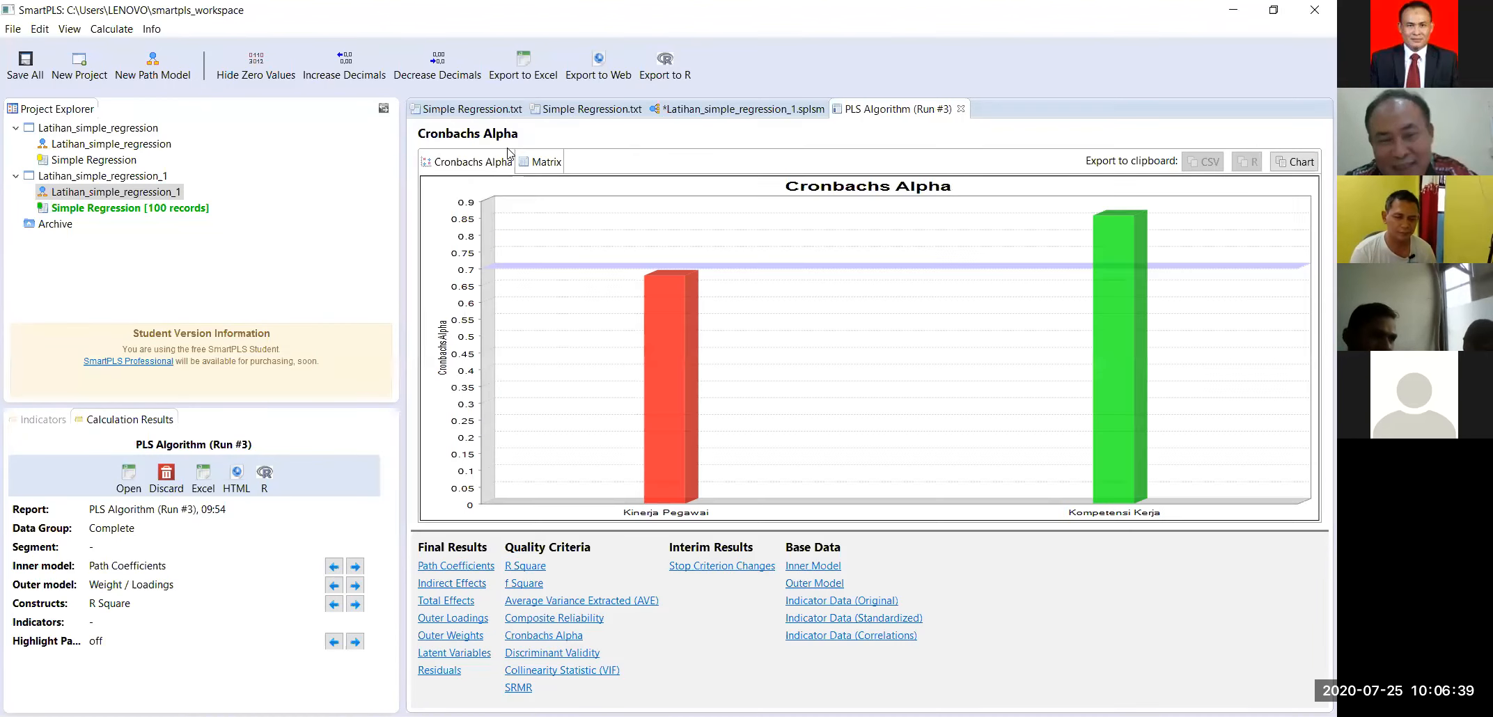
click(519, 603)
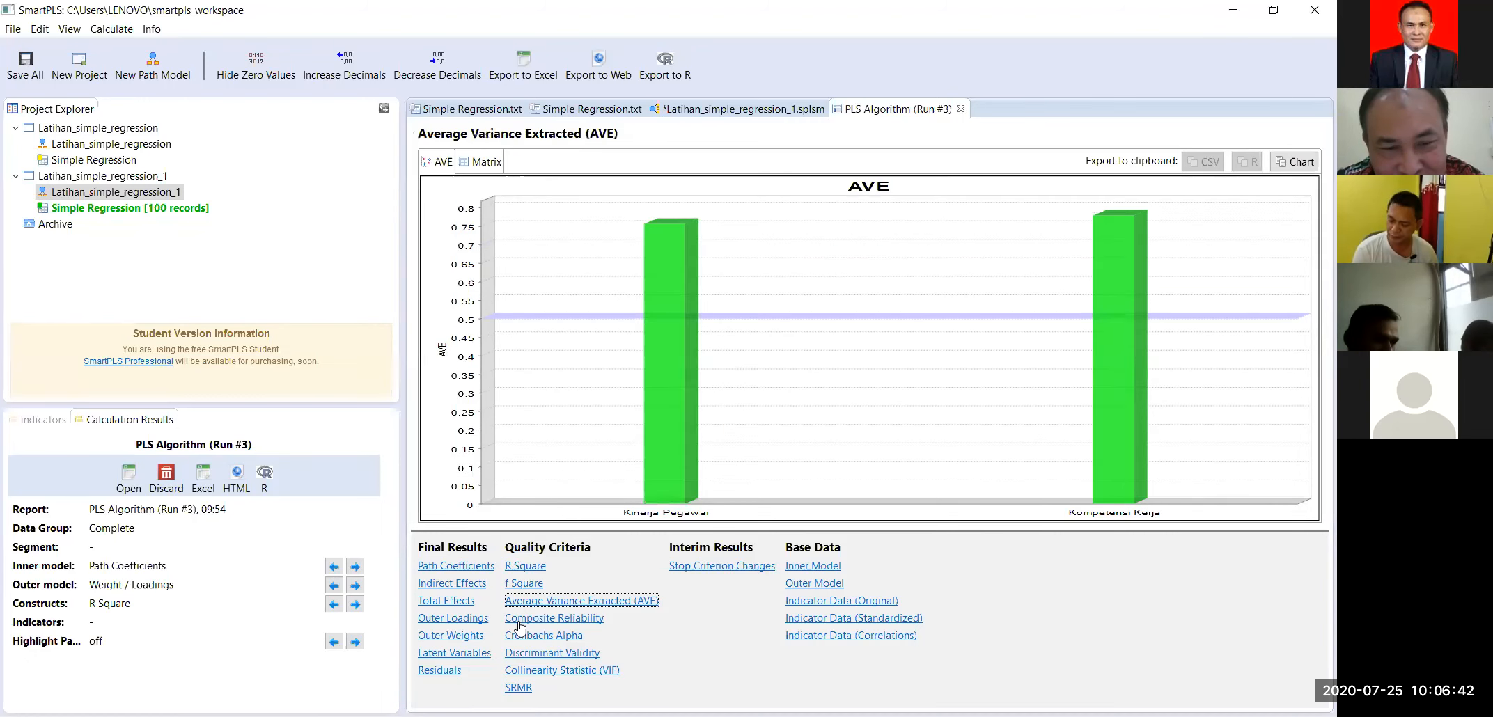
click(519, 623)
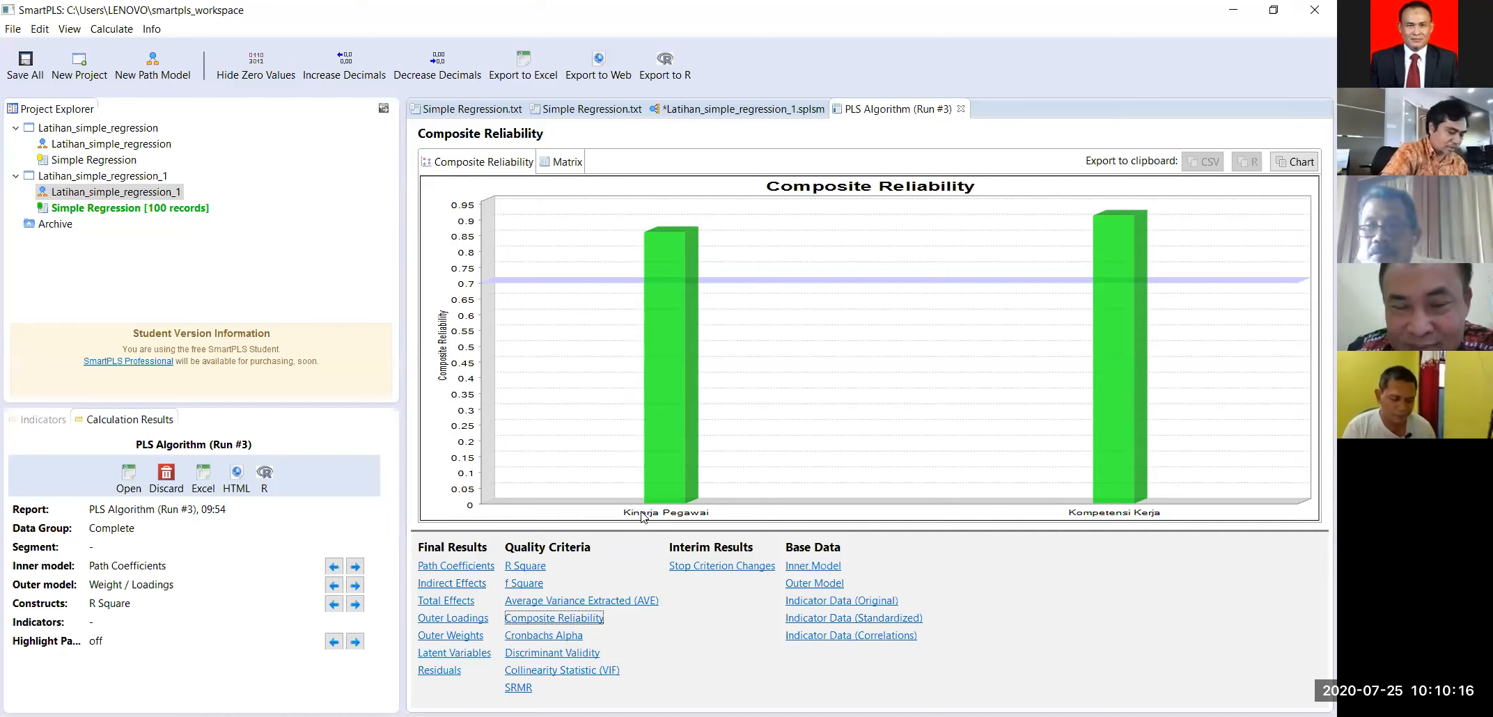
Step: Return to the Latihan_simple_regression_1 path model and run Bootstrapping with 500 subsamples, No Sign Changes, a two-tailed test and 0.05 significance level
click(707, 111)
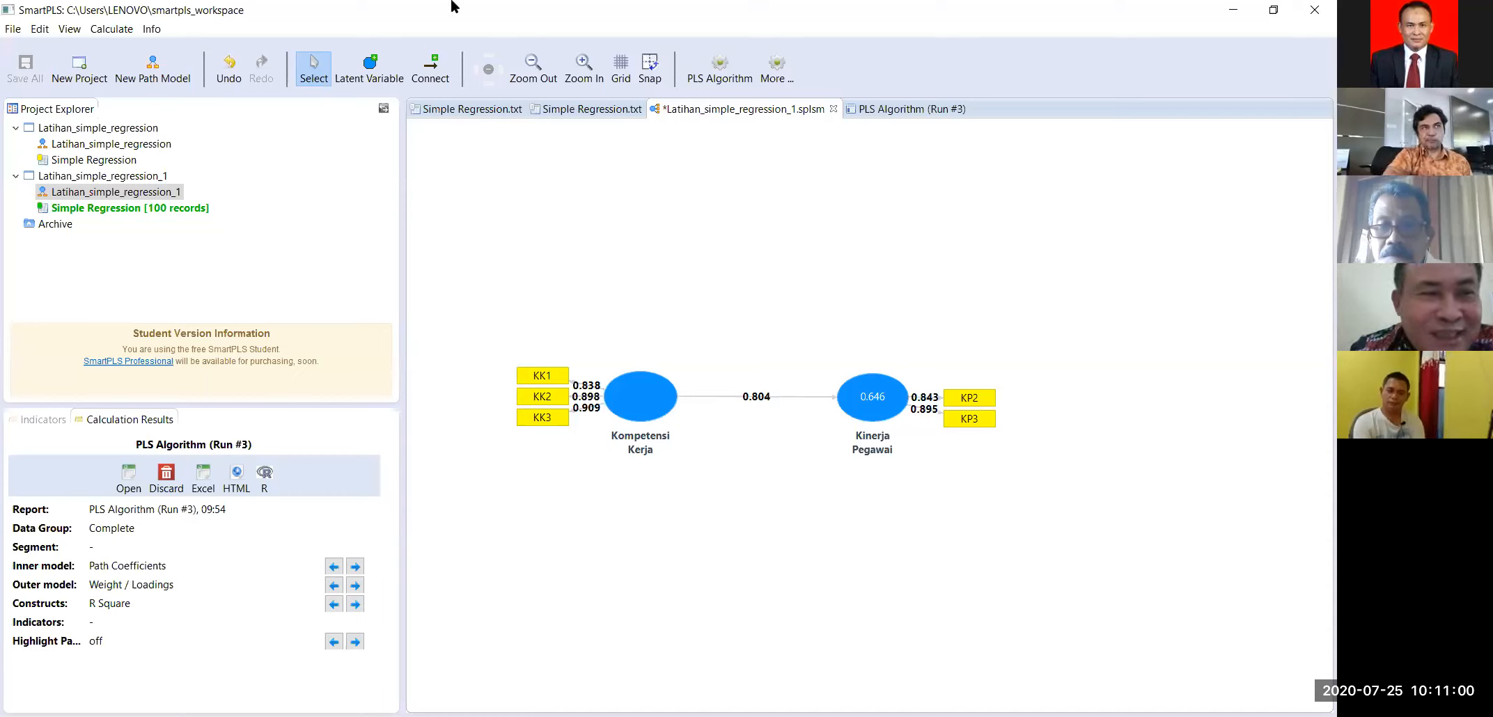
click(111, 30)
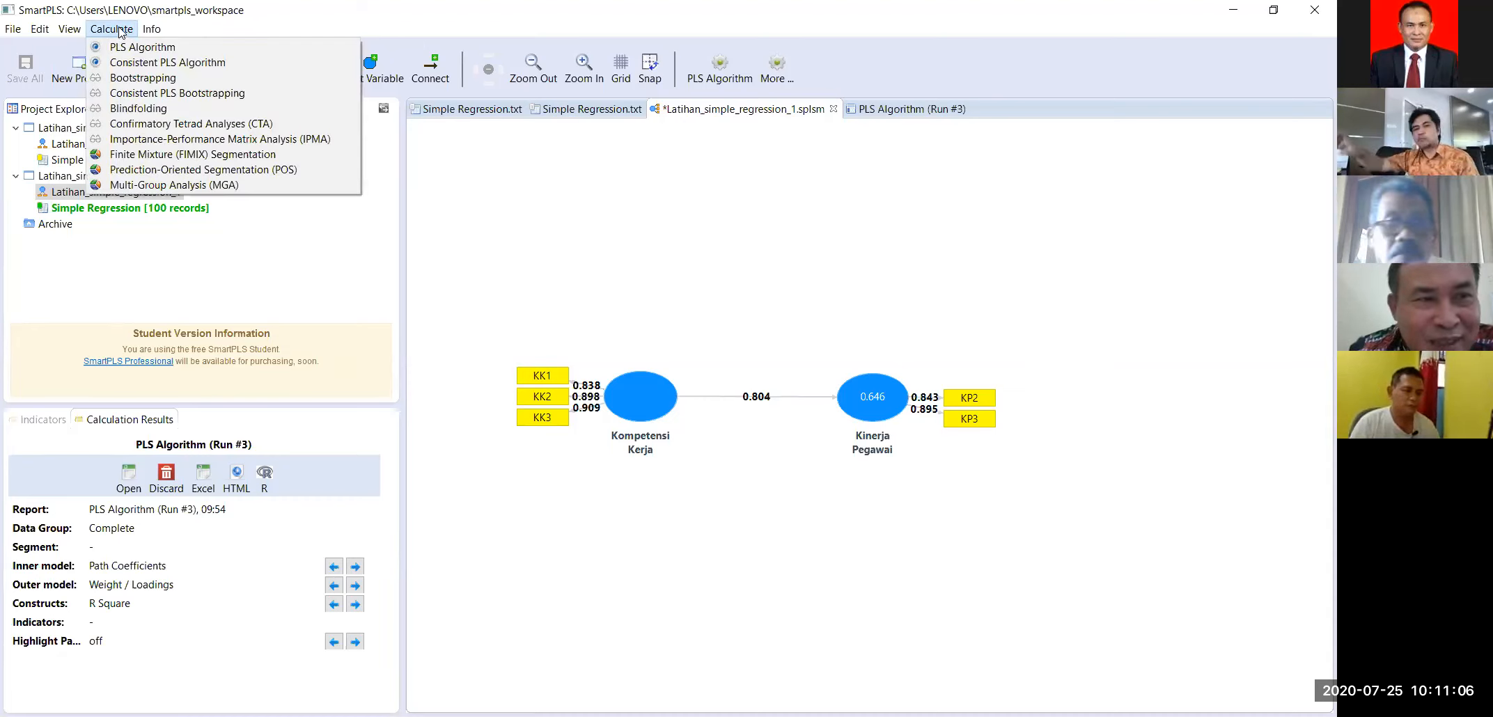
key(Right)
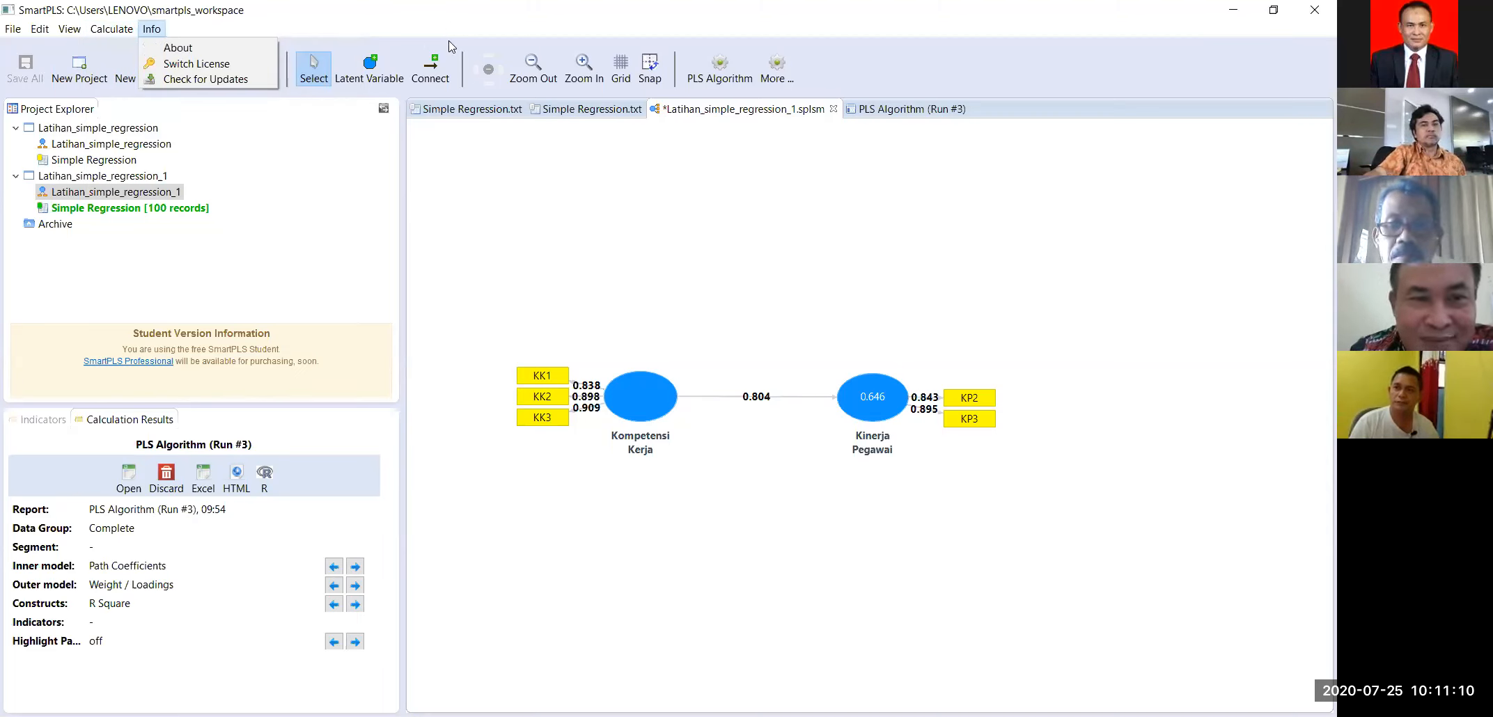
click(452, 102)
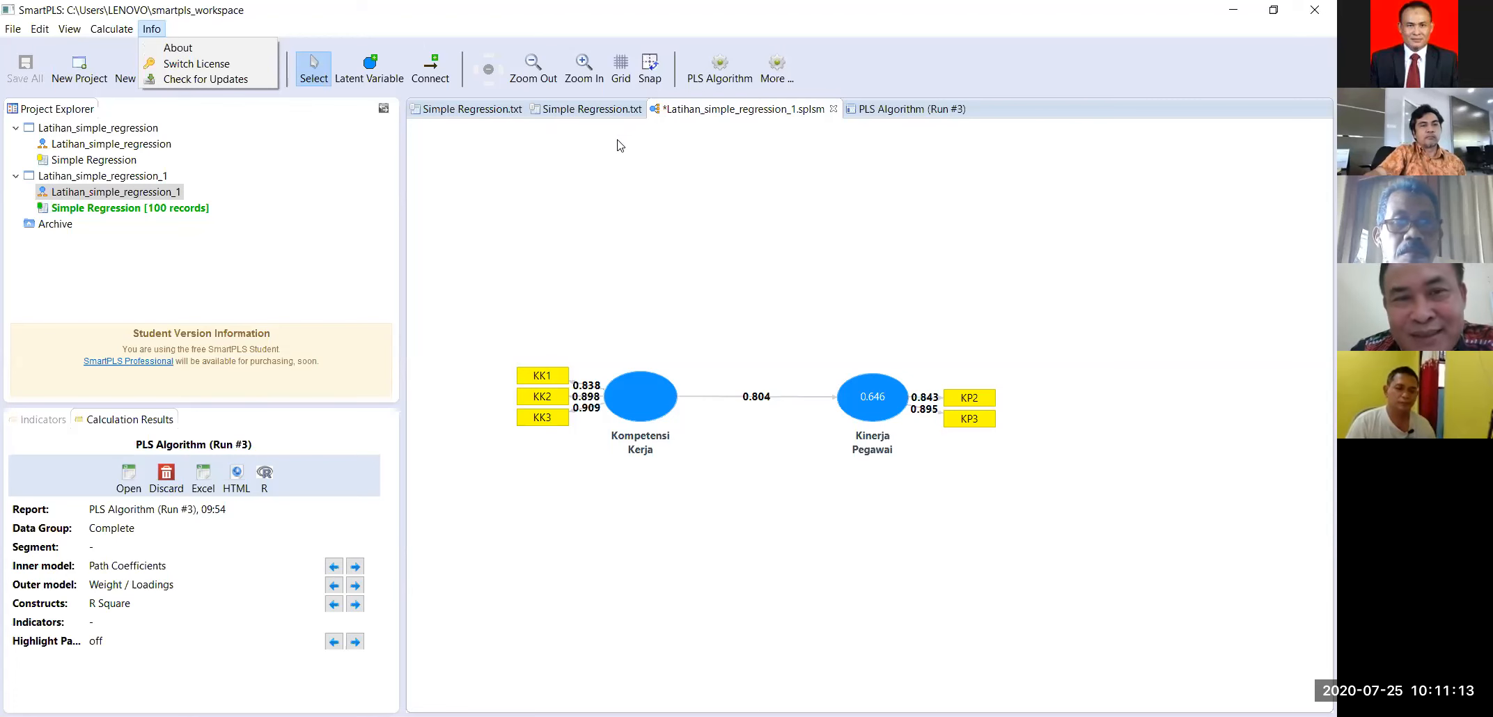
click(719, 111)
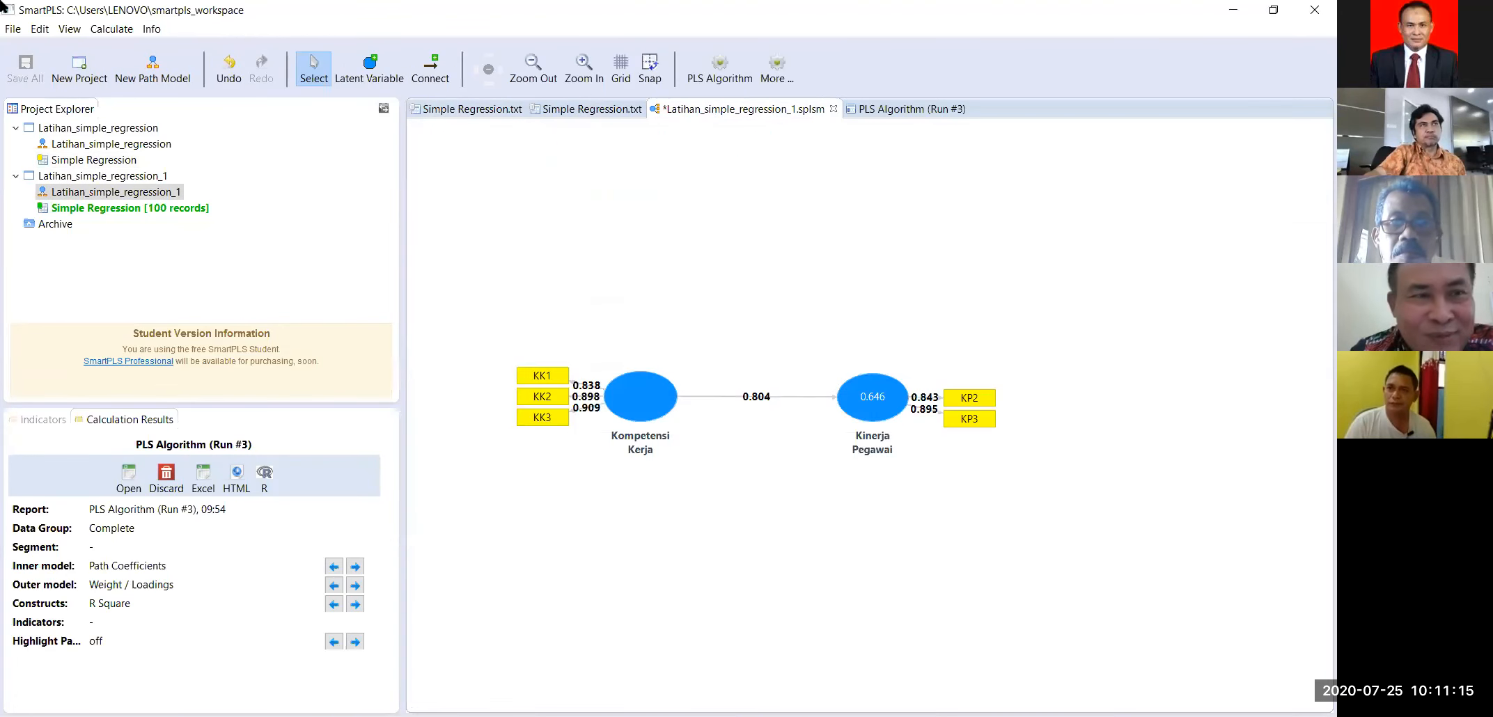
click(106, 30)
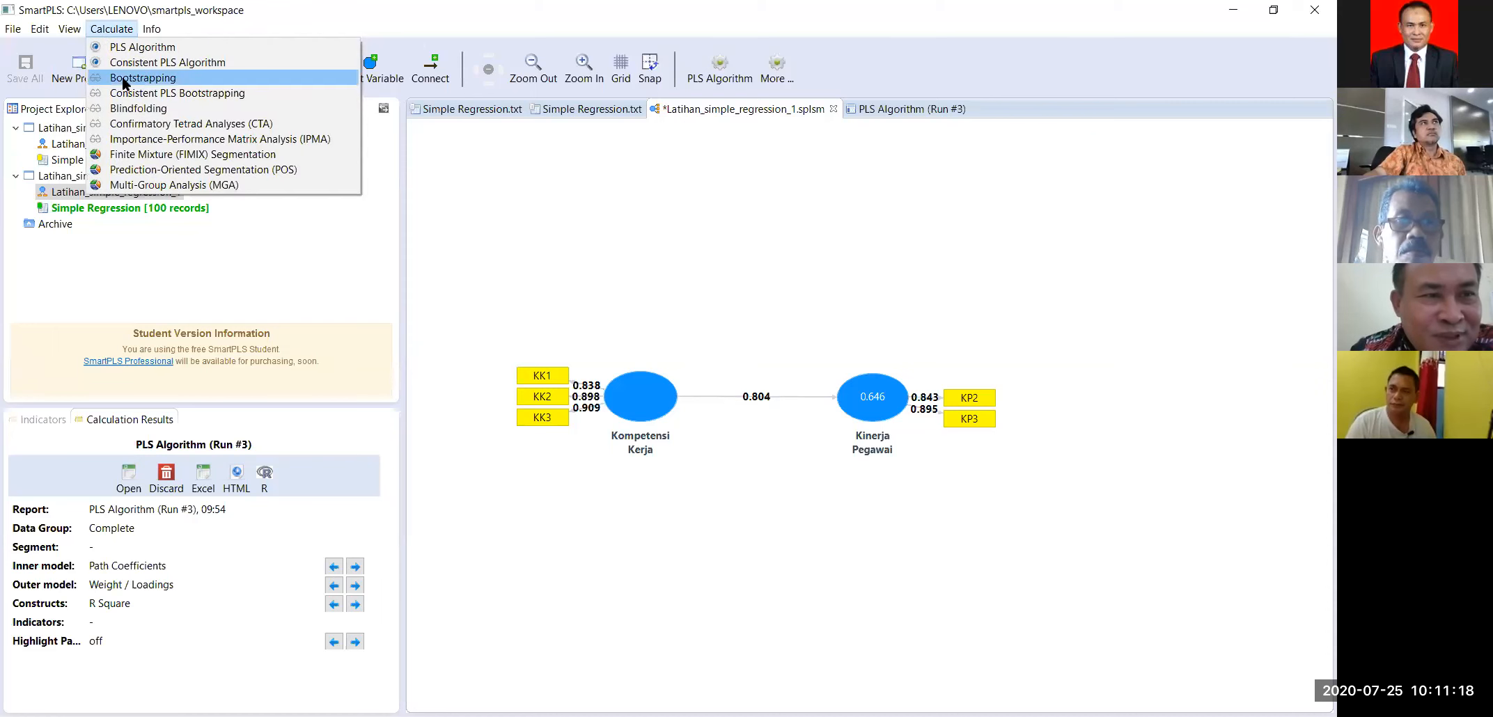
click(122, 80)
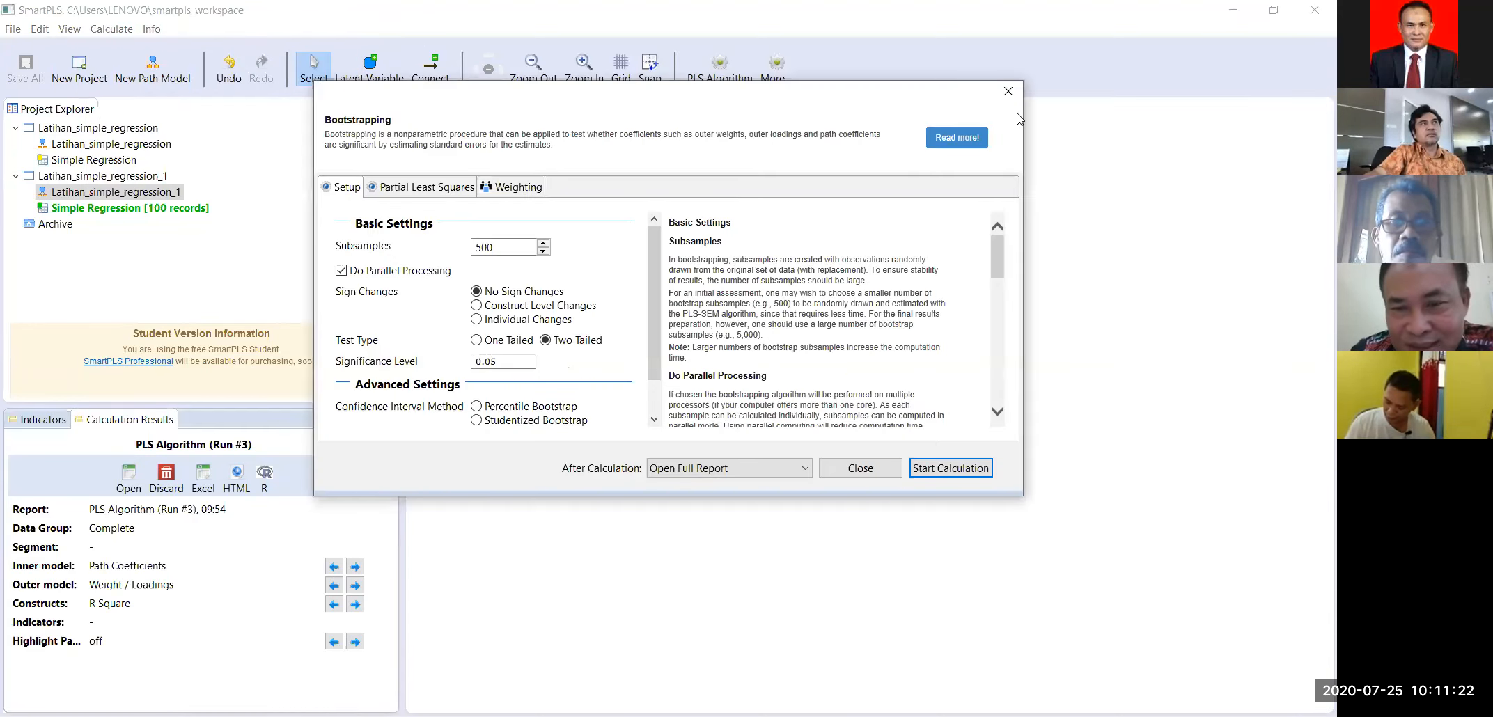
click(926, 469)
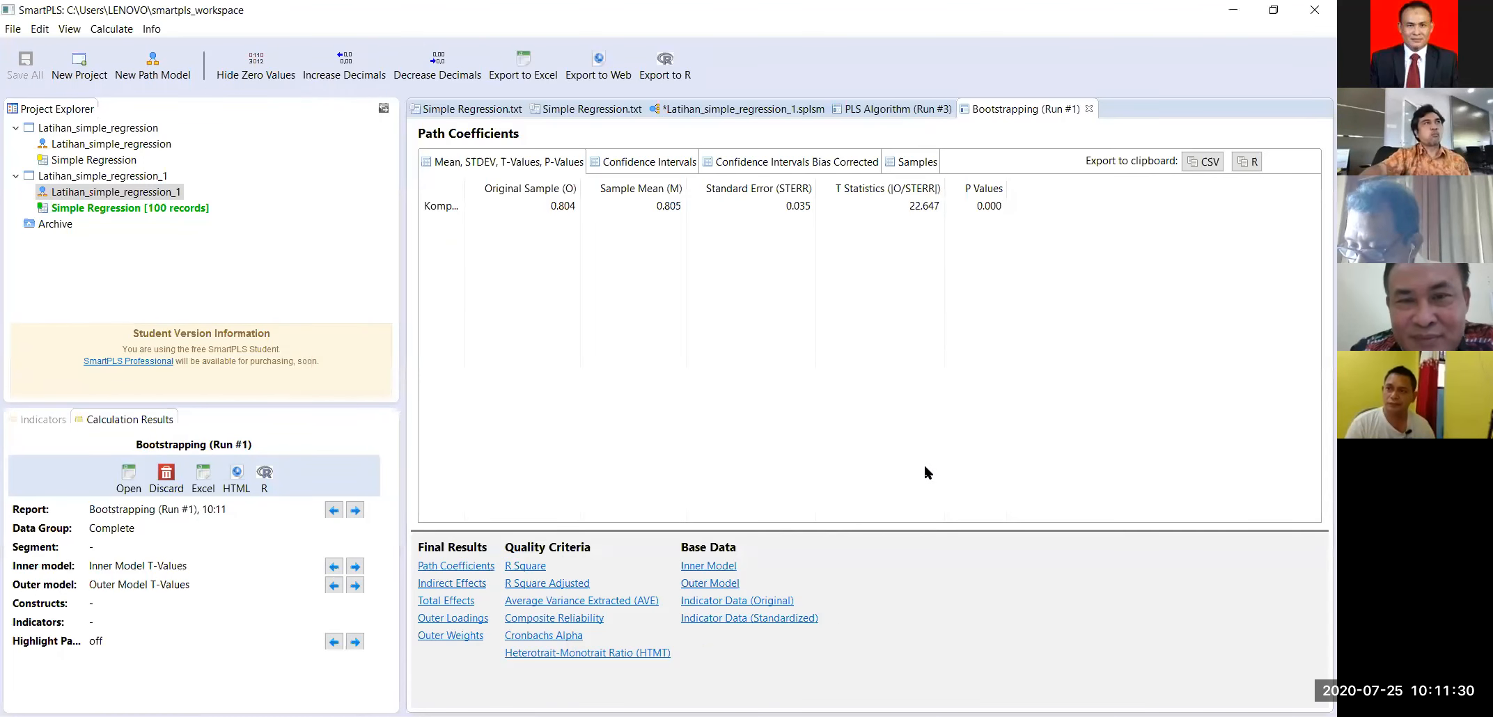
Step: Compare the bootstrapping T-values on the path model with the Path Coefficients table in the Bootstrapping report
click(743, 111)
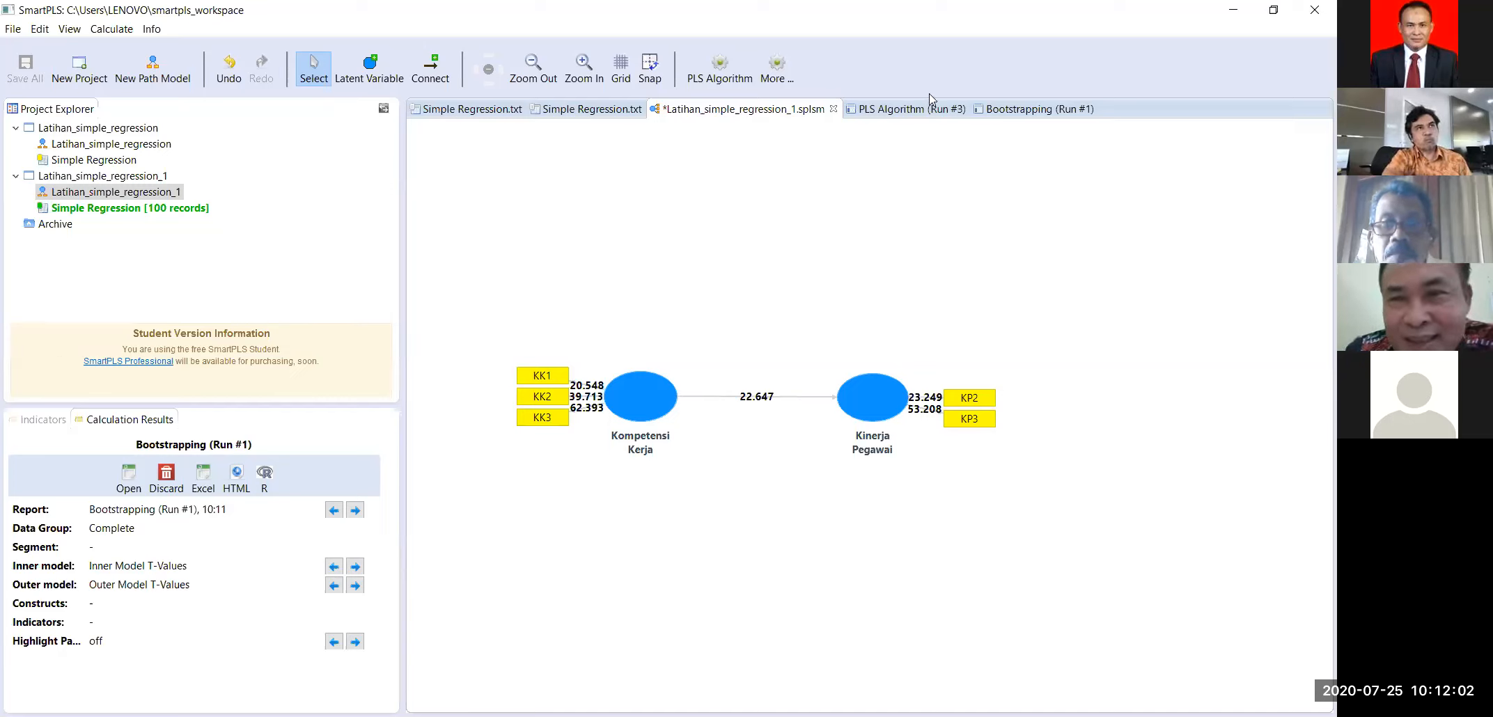
click(997, 112)
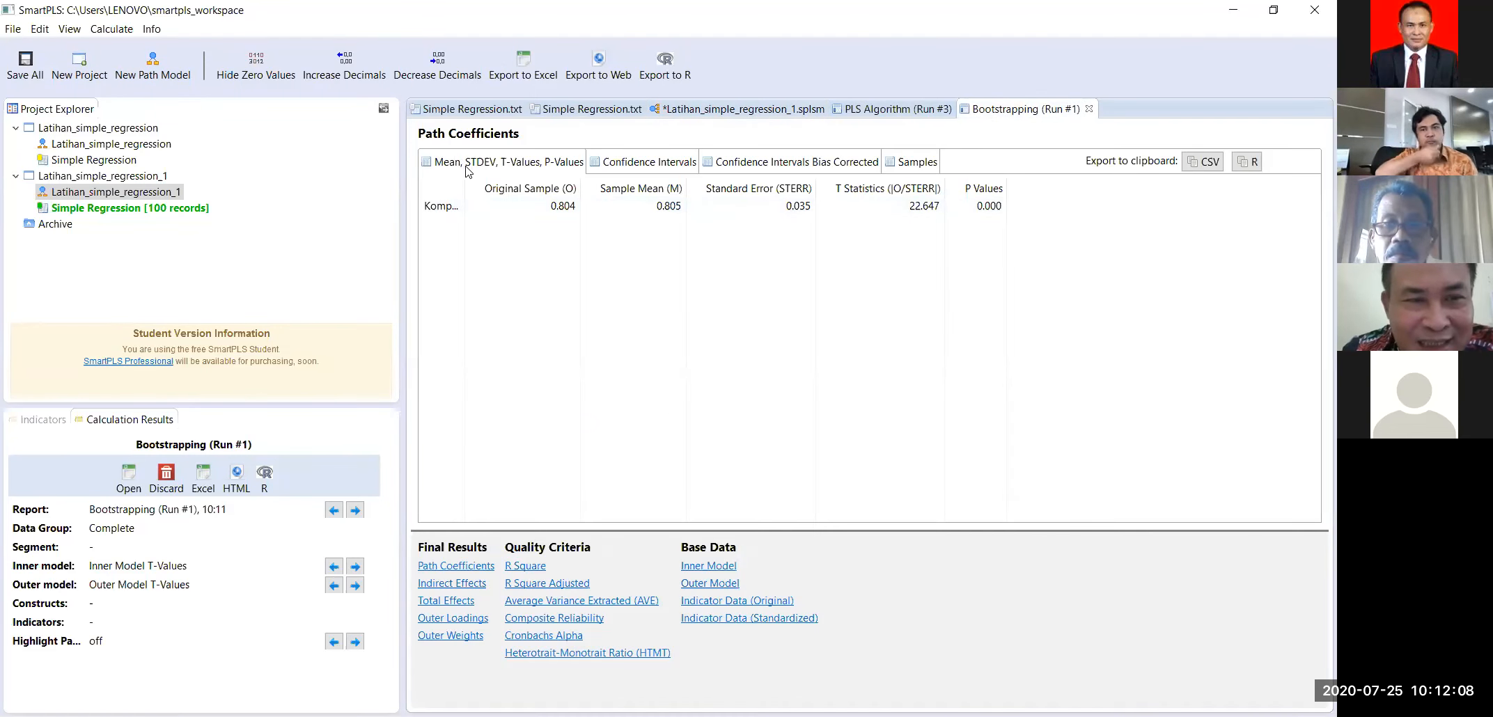
drag(463, 183, 607, 235)
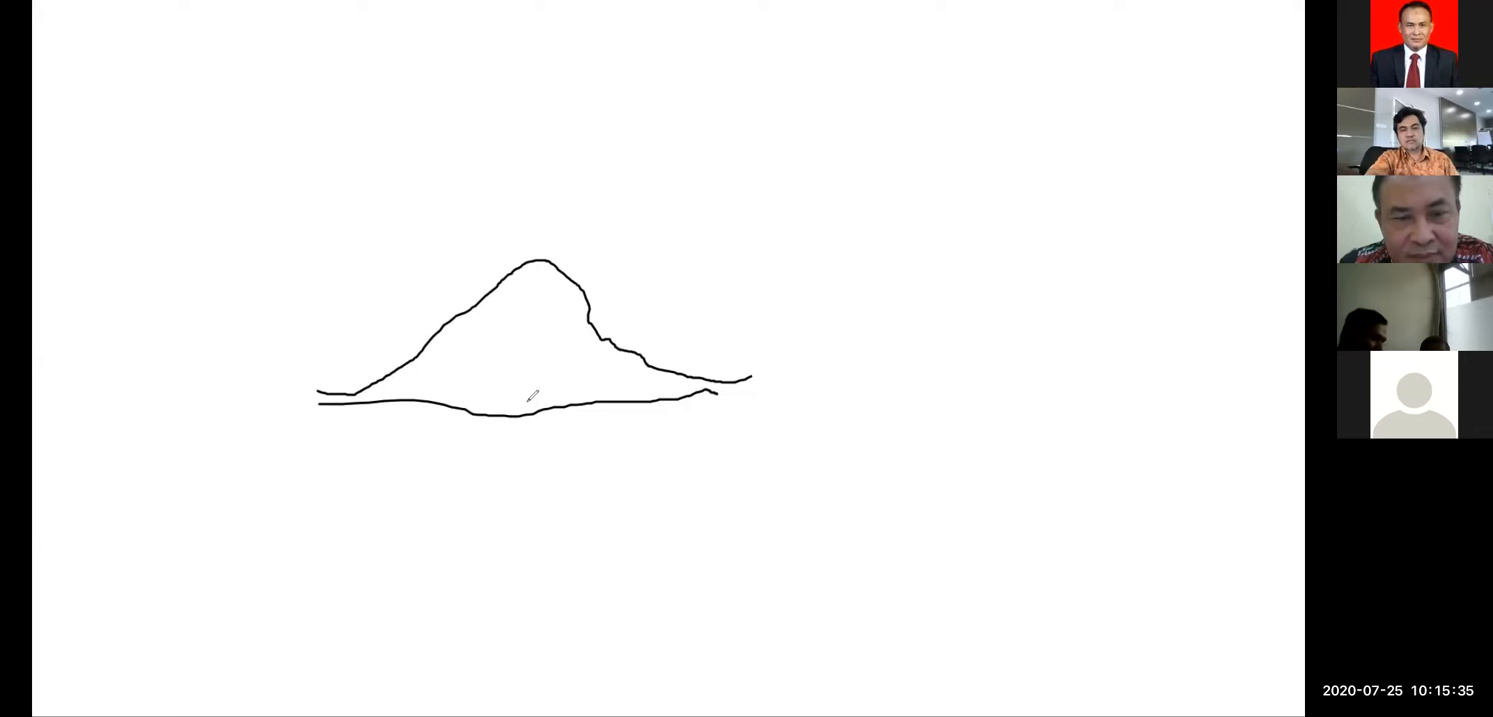
Step: On the whiteboard, mark 0 at the middle of the bell curve's baseline and add two tick marks to its right
drag(529, 405, 527, 423)
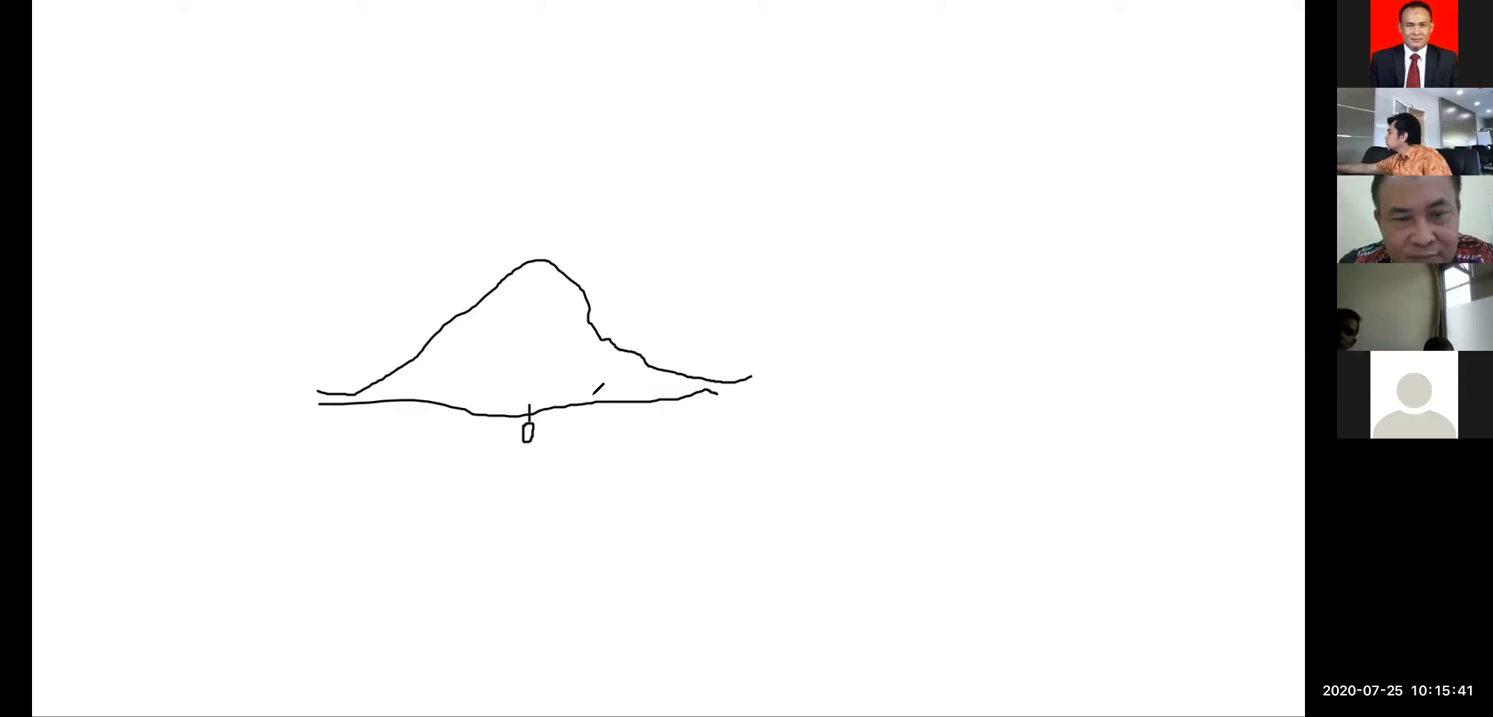
drag(595, 395, 595, 406)
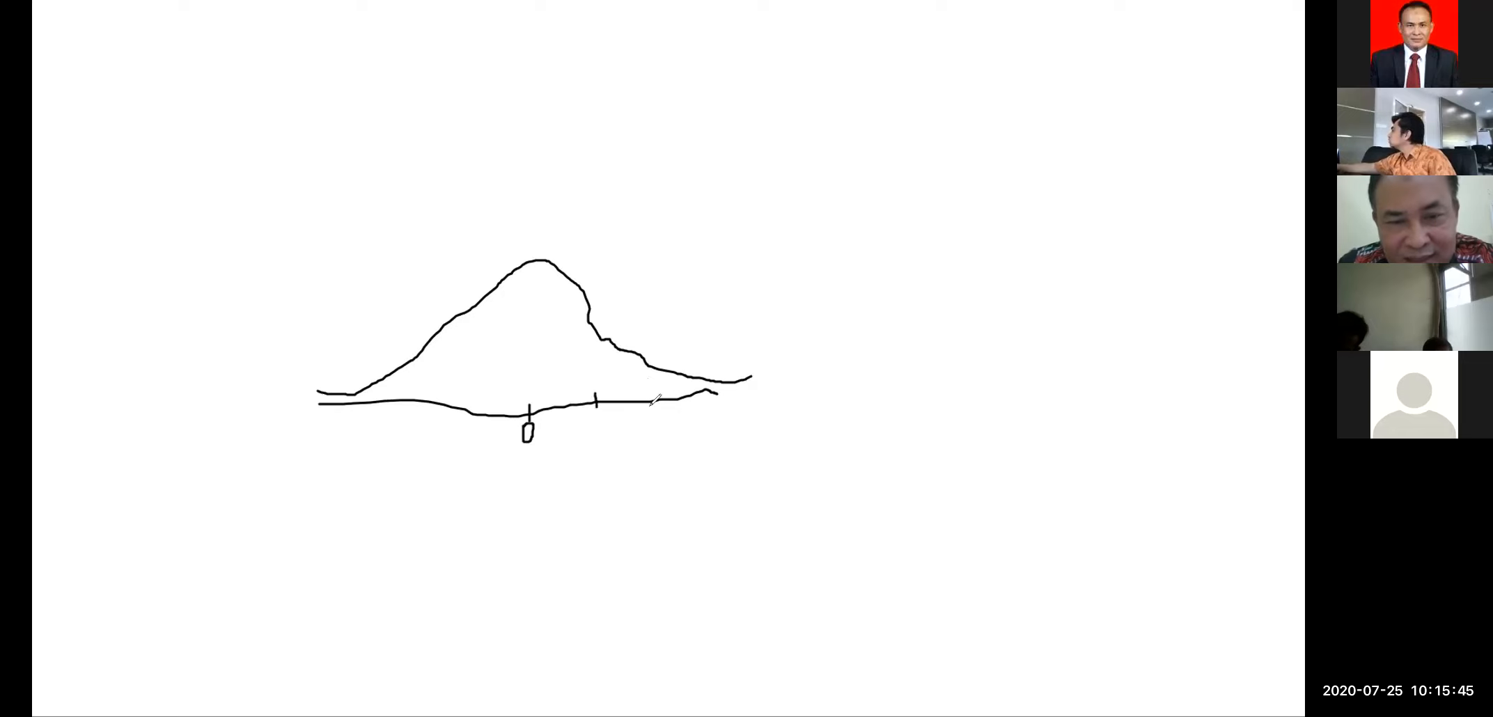
drag(651, 397, 651, 408)
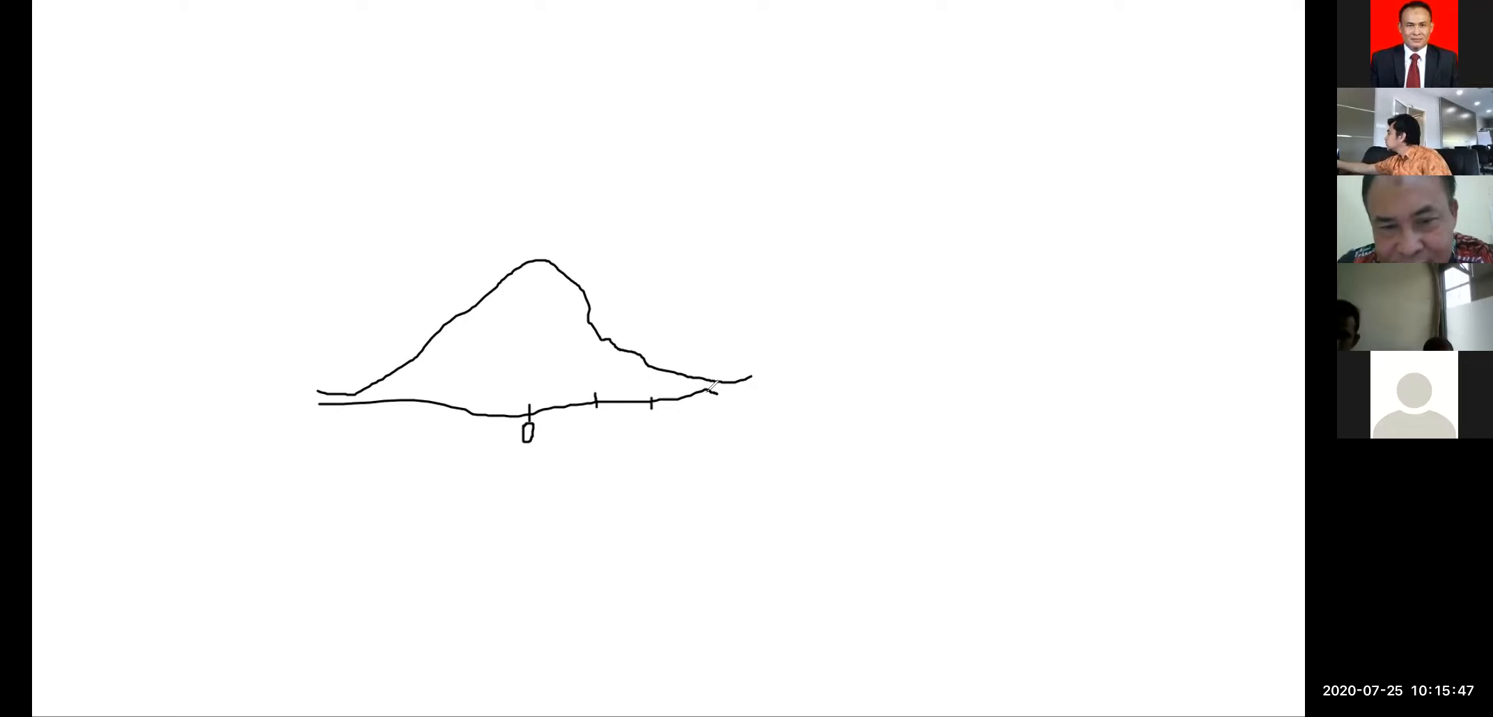